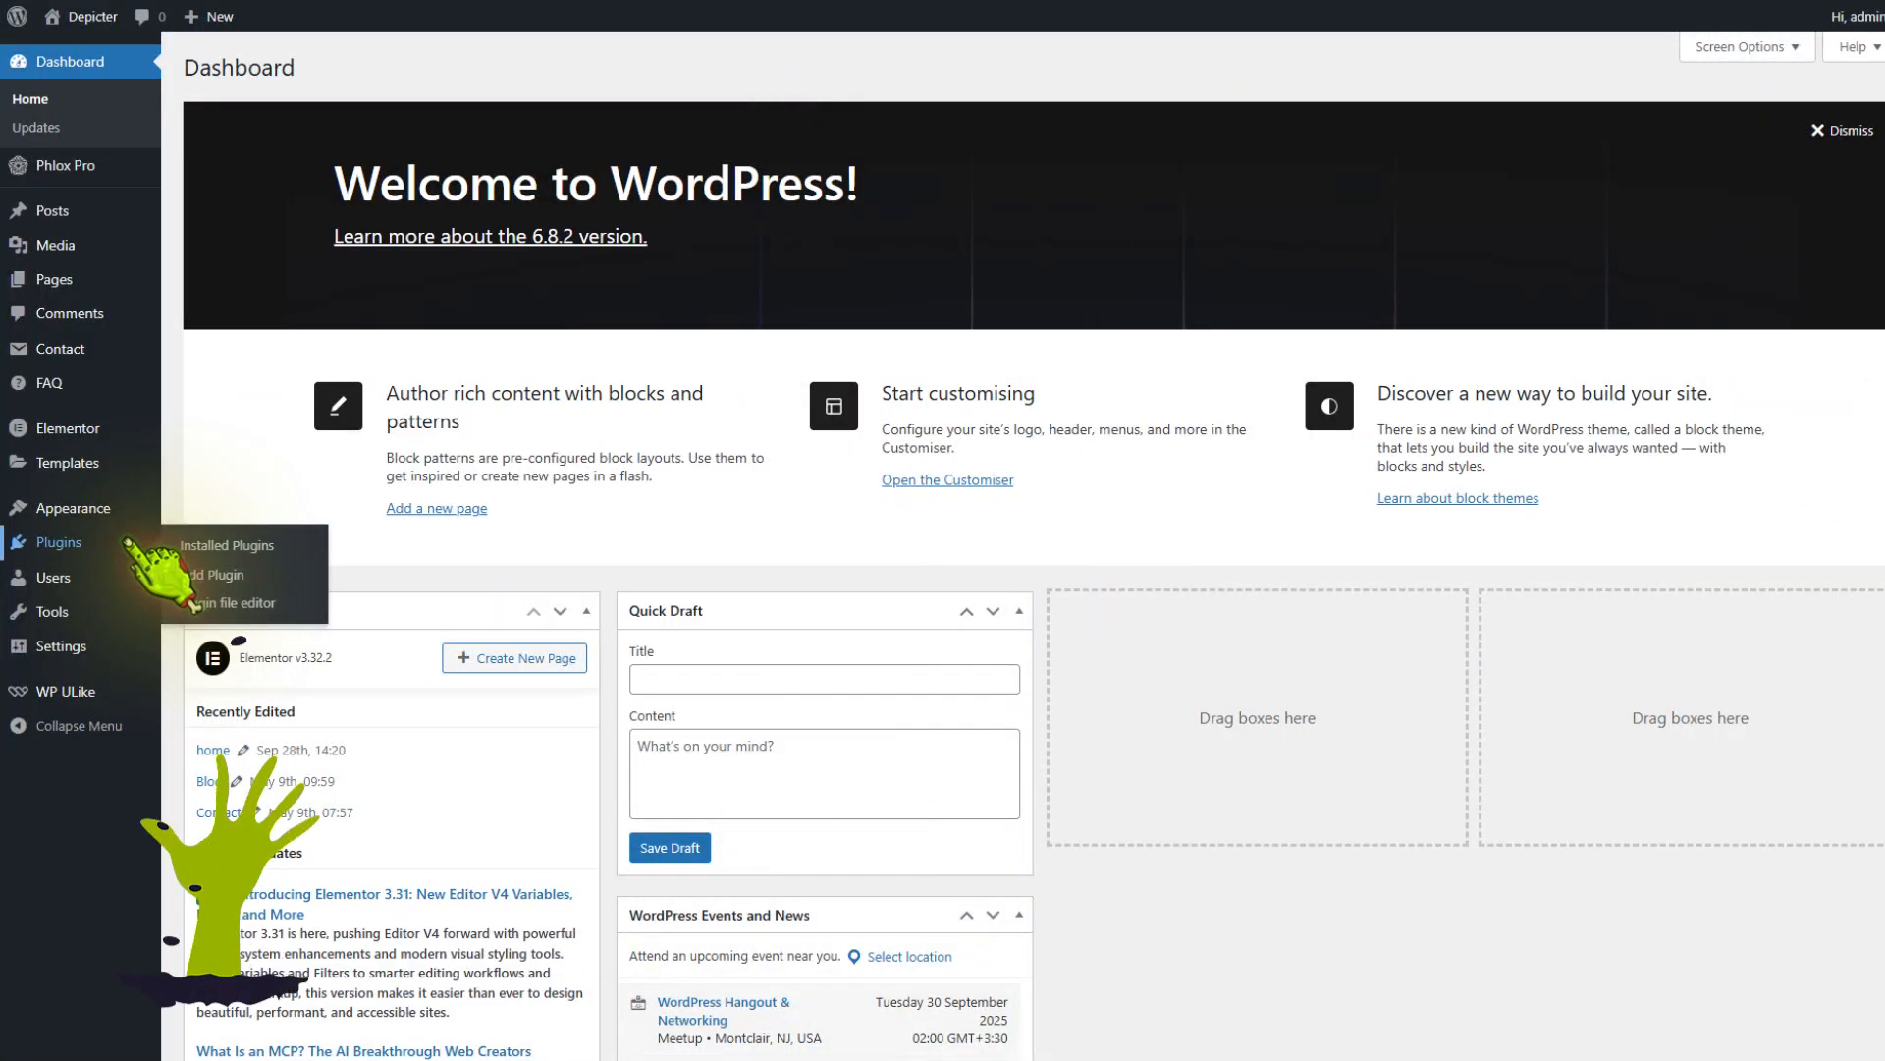
Search the plugin directory for depicter, then install and activate the Popup and Slider Builder by Depicter plugin
left_click(258, 577)
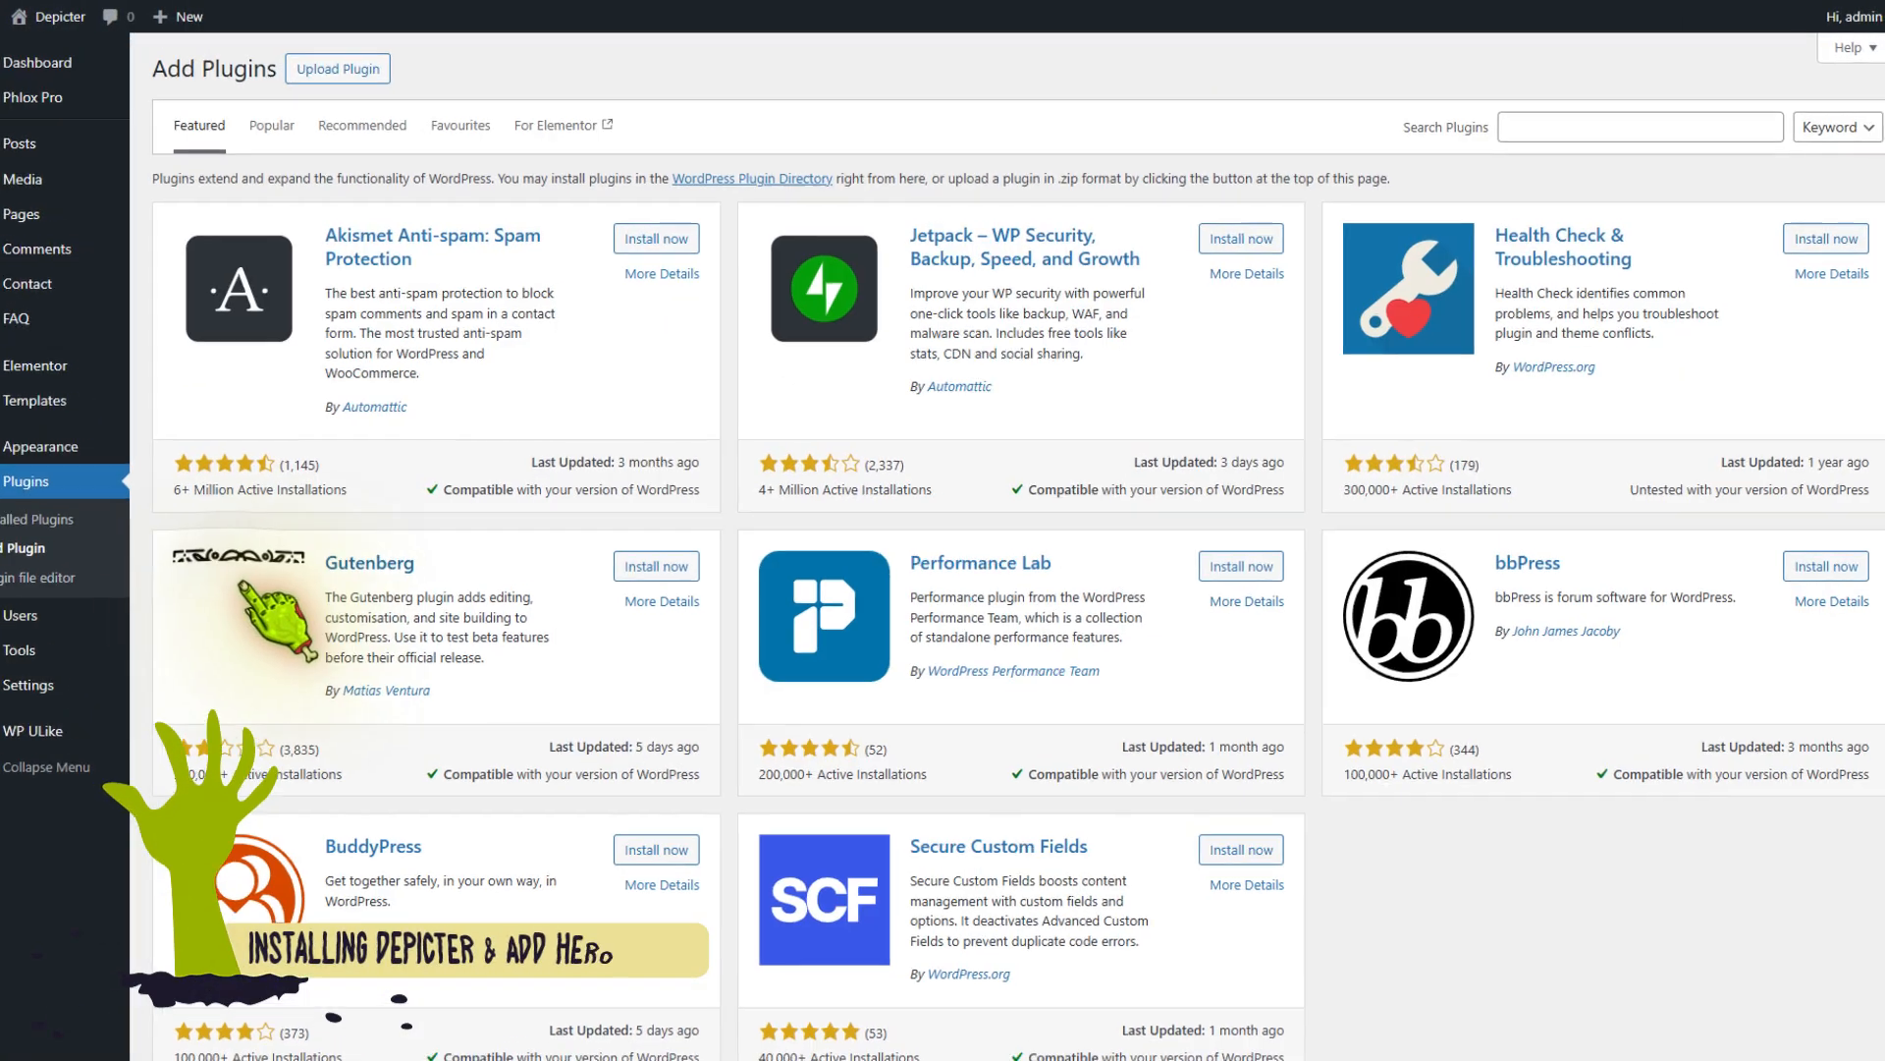
left_click(1469, 135)
type("depicter")
left_click(592, 261)
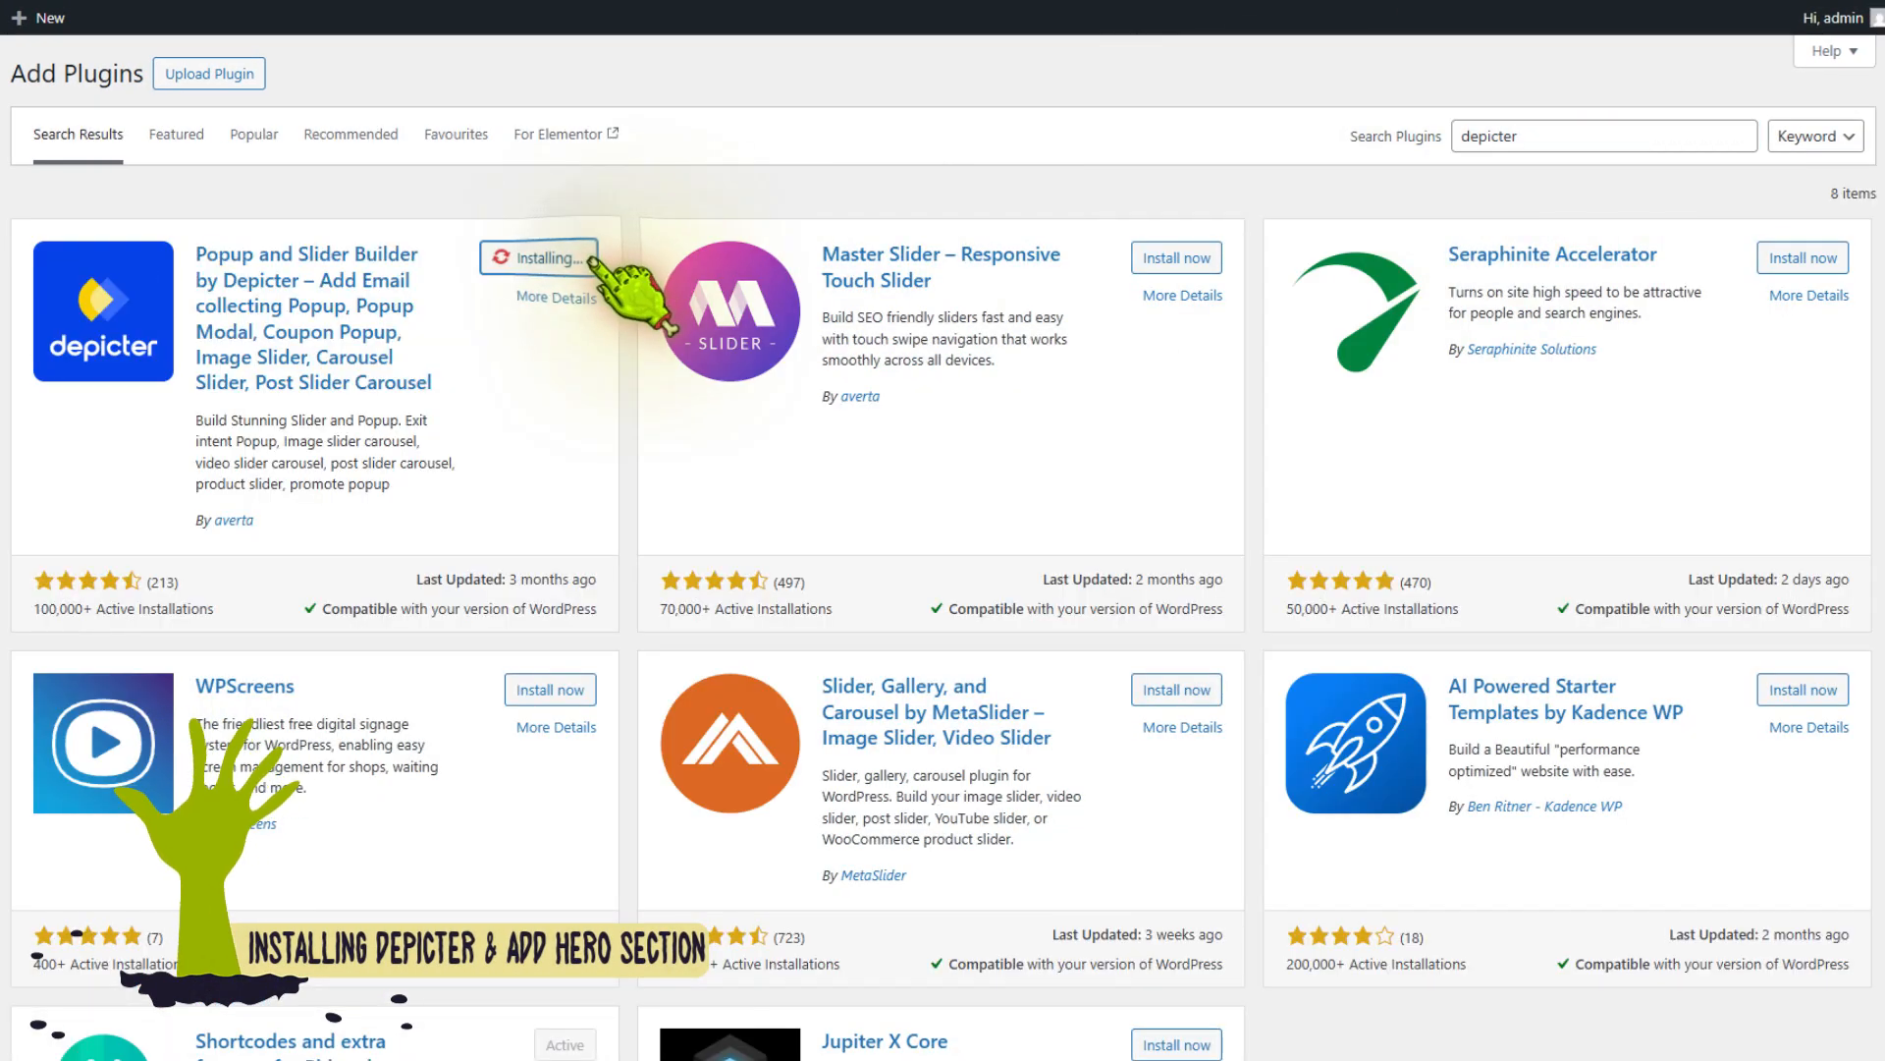
left_click(588, 259)
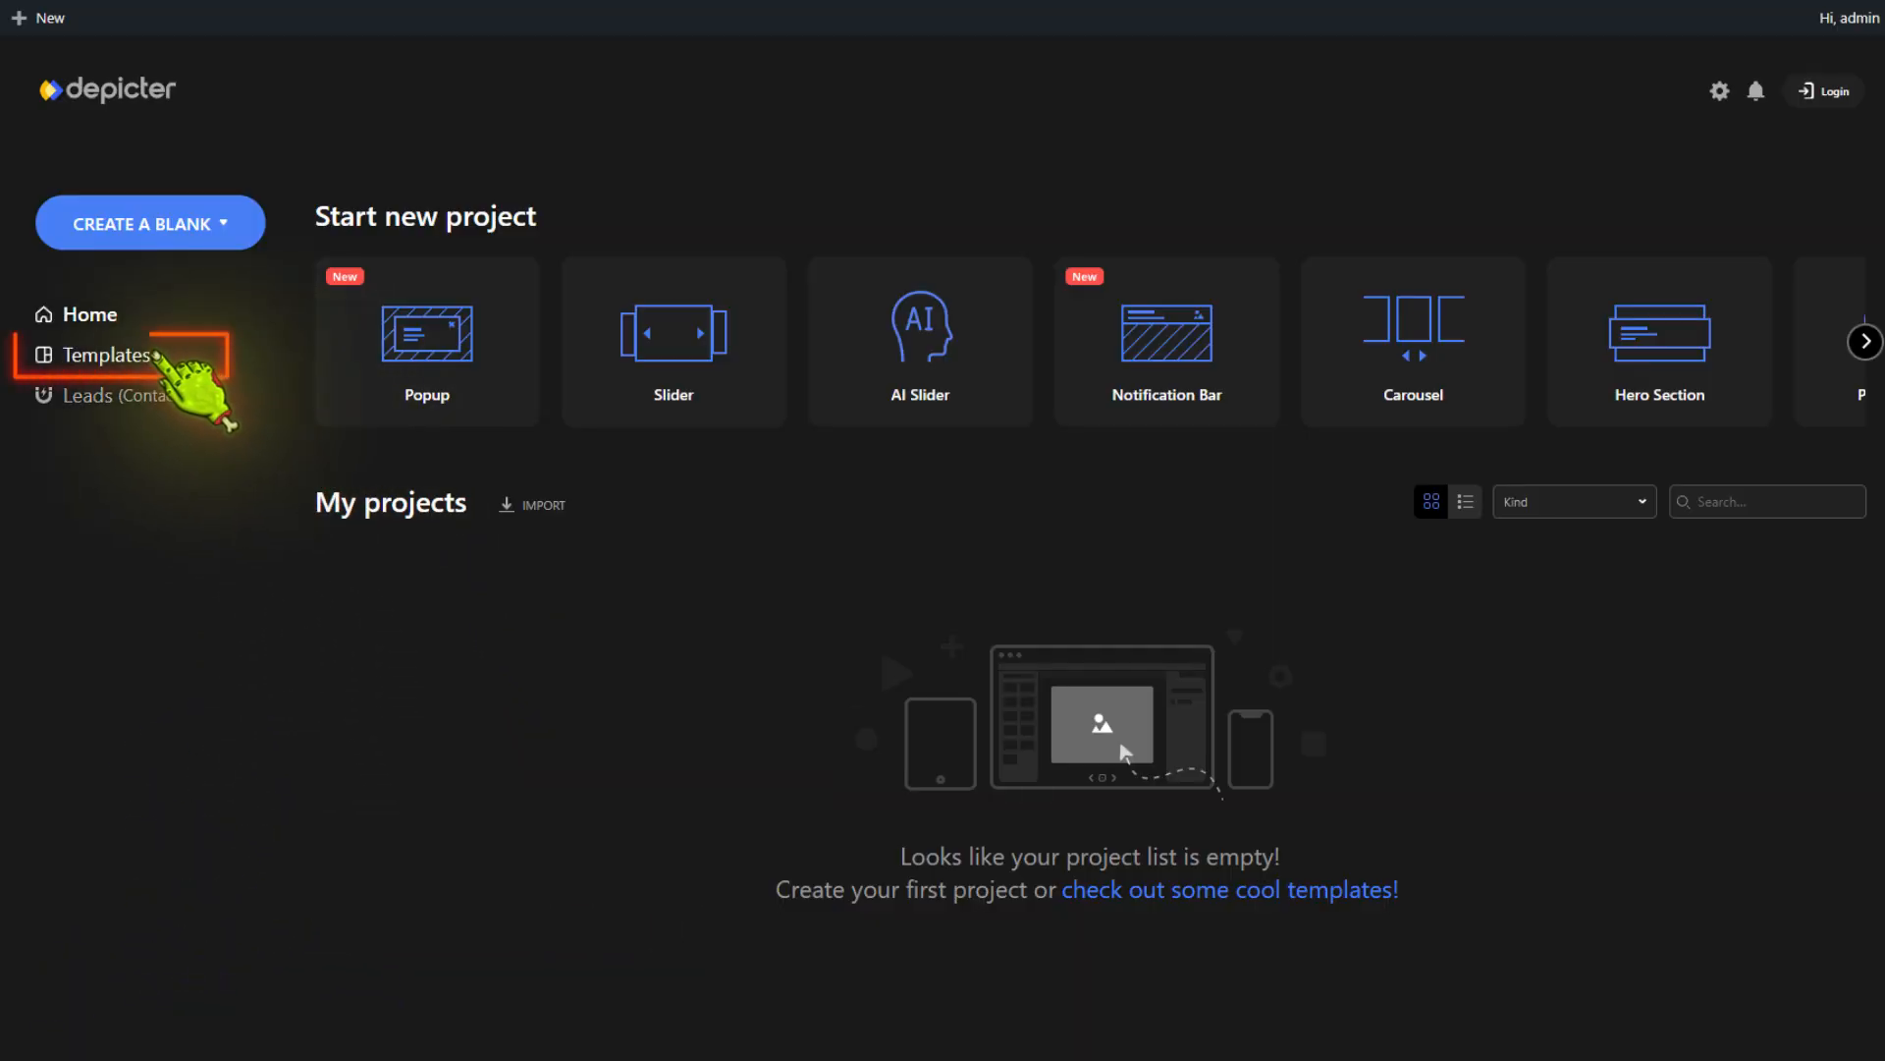
Browse the Halloween Templates collection and open the preview of the Fullscreen Halloween Hero template
left_click(155, 355)
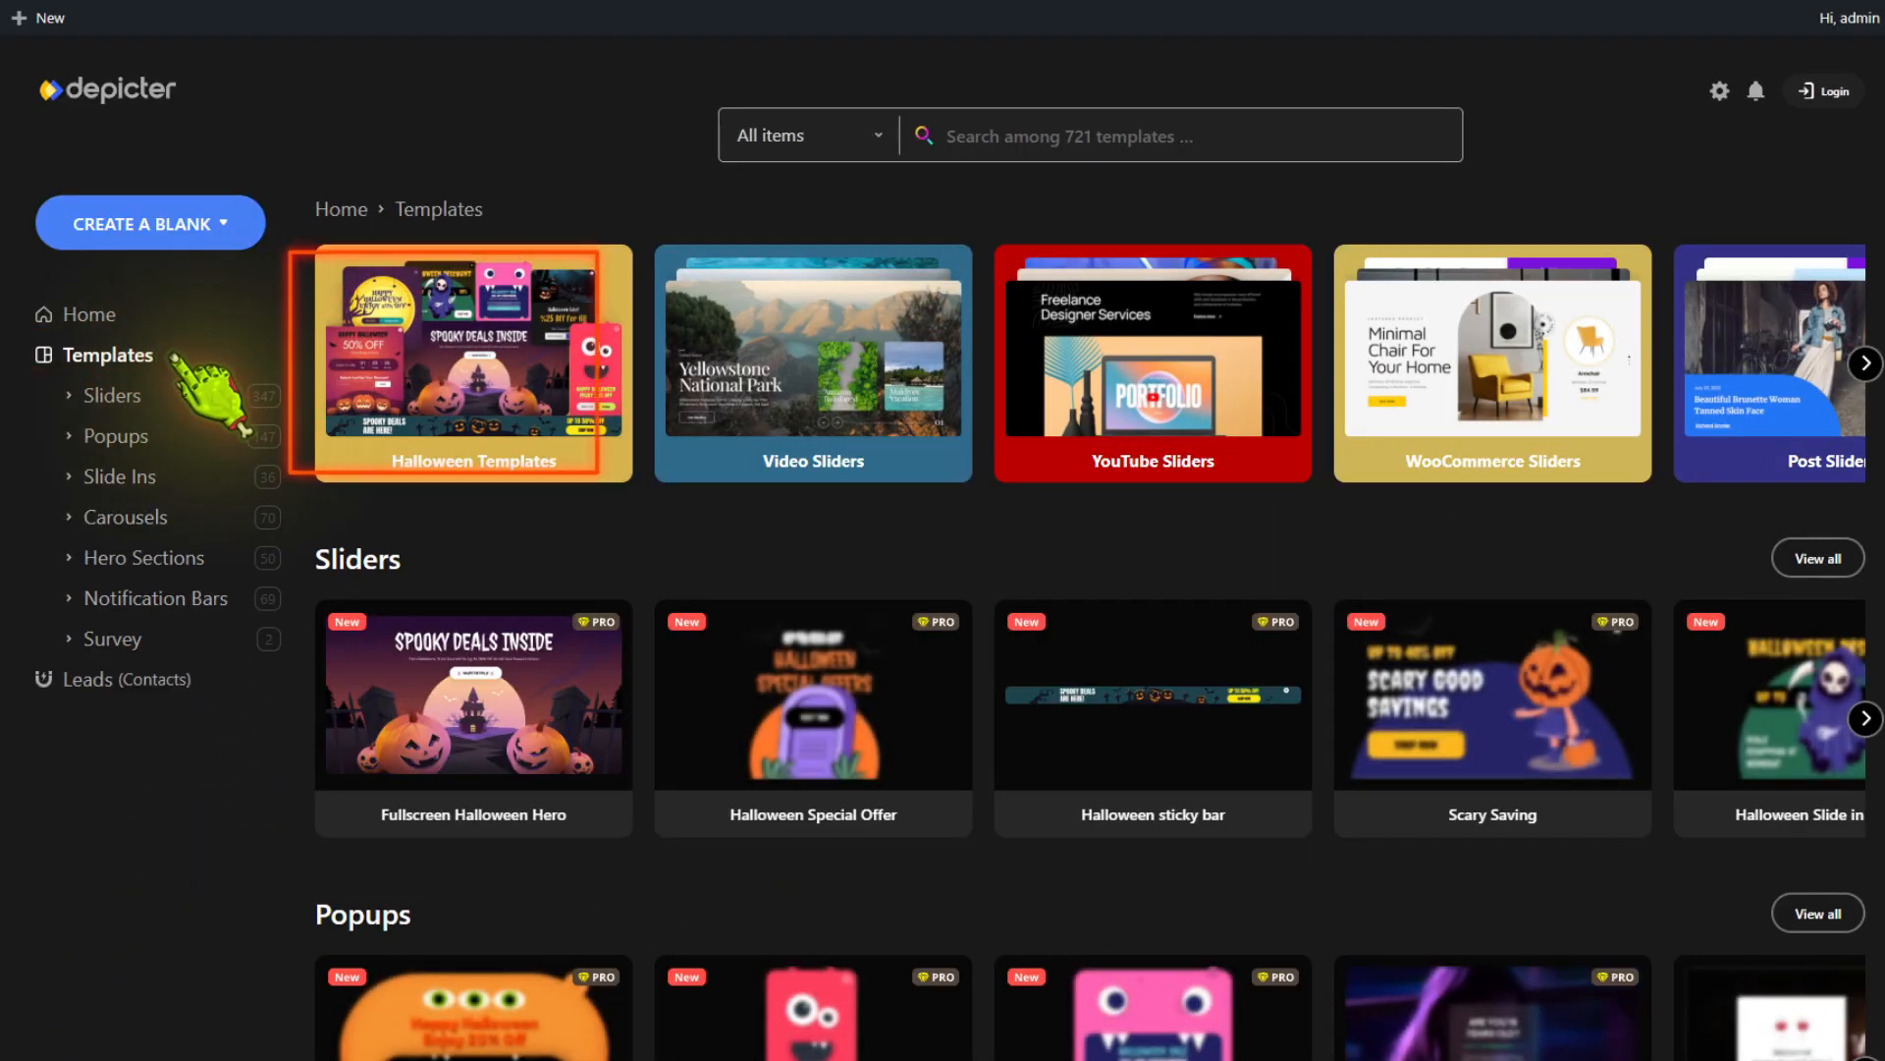
left_click(455, 389)
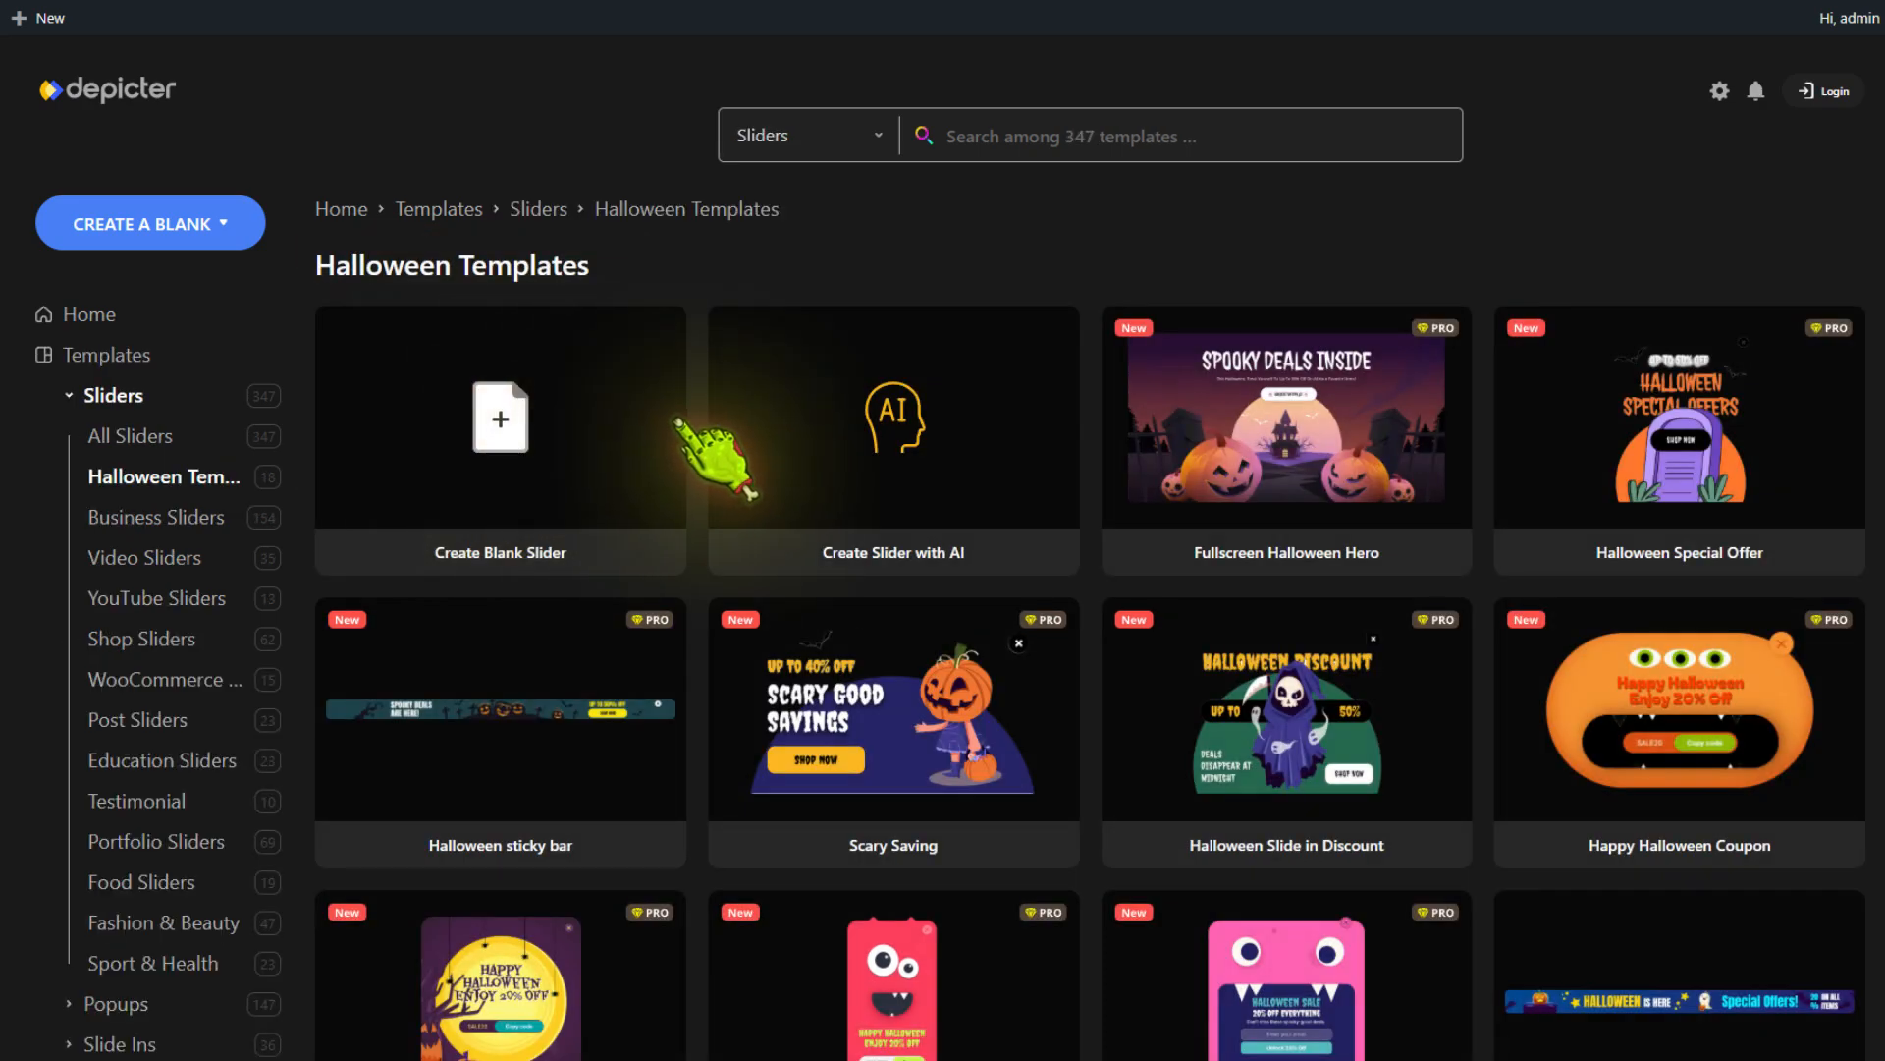
scroll(682, 427, "down", 5)
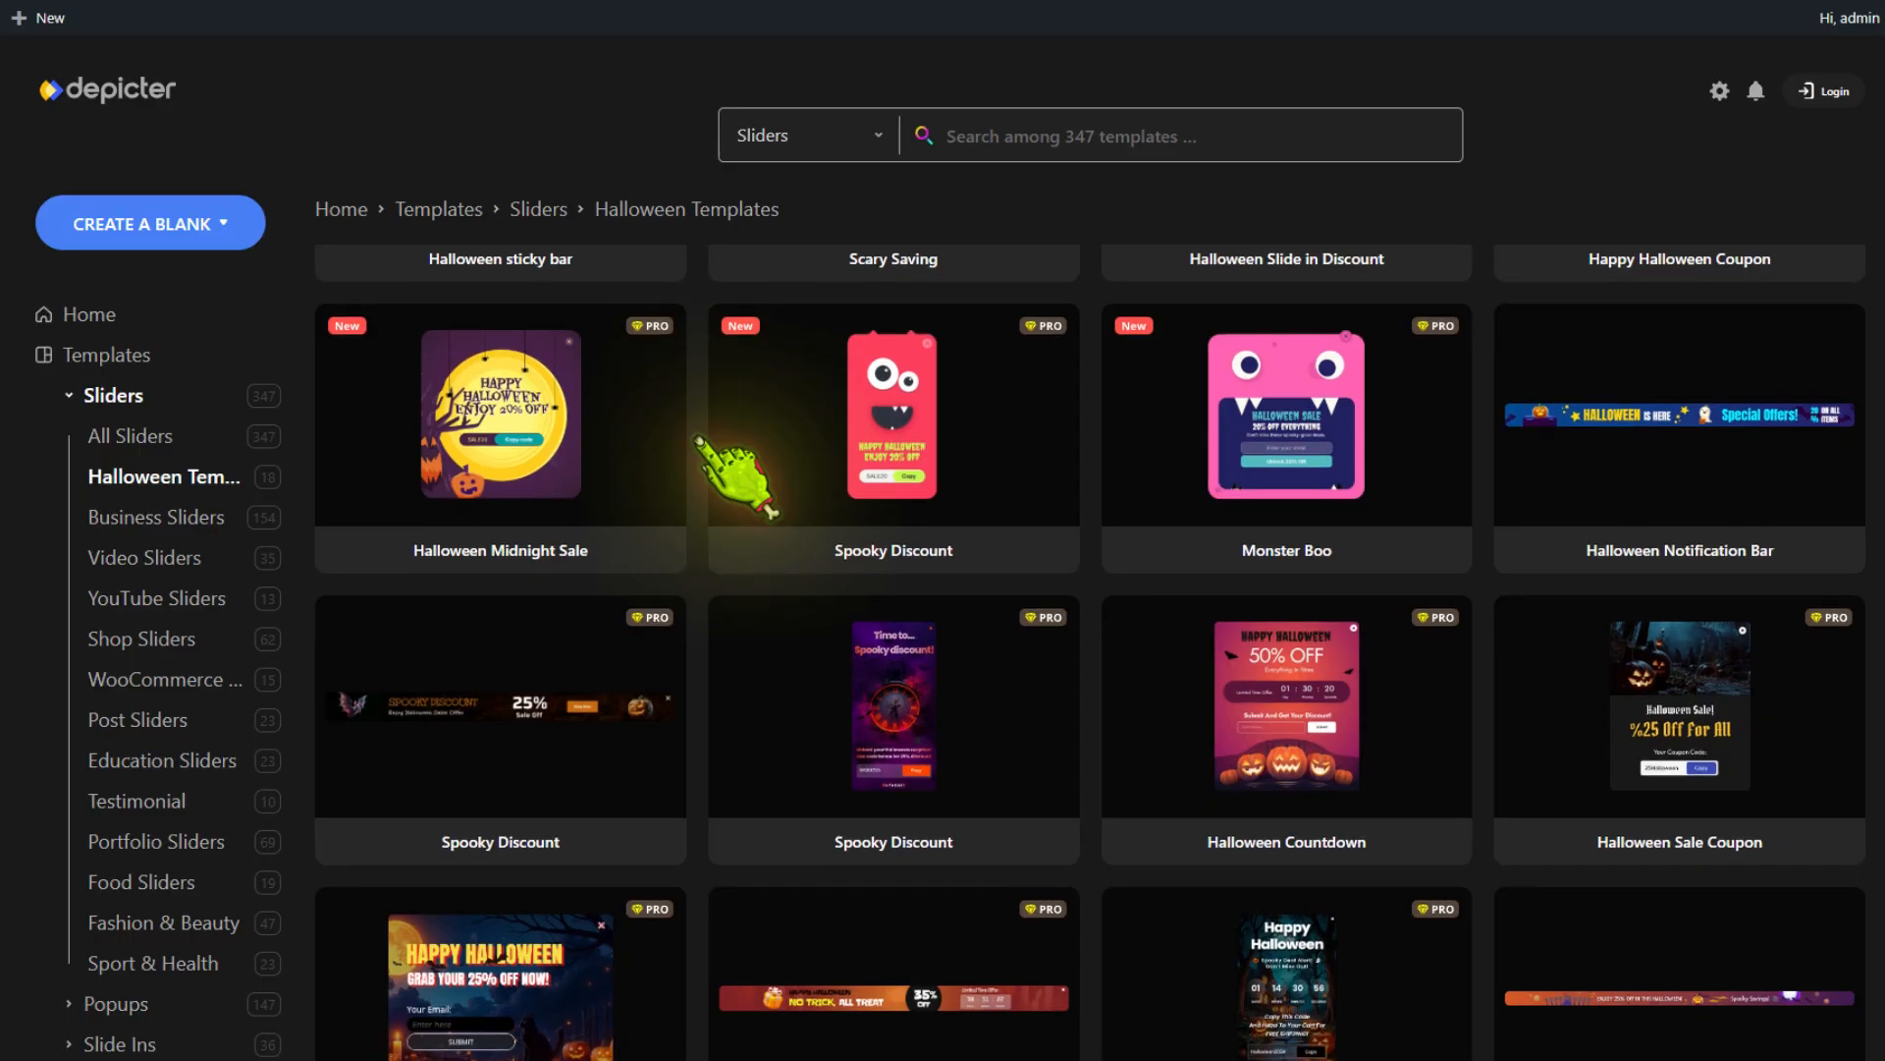
scroll(741, 491, "up", 5)
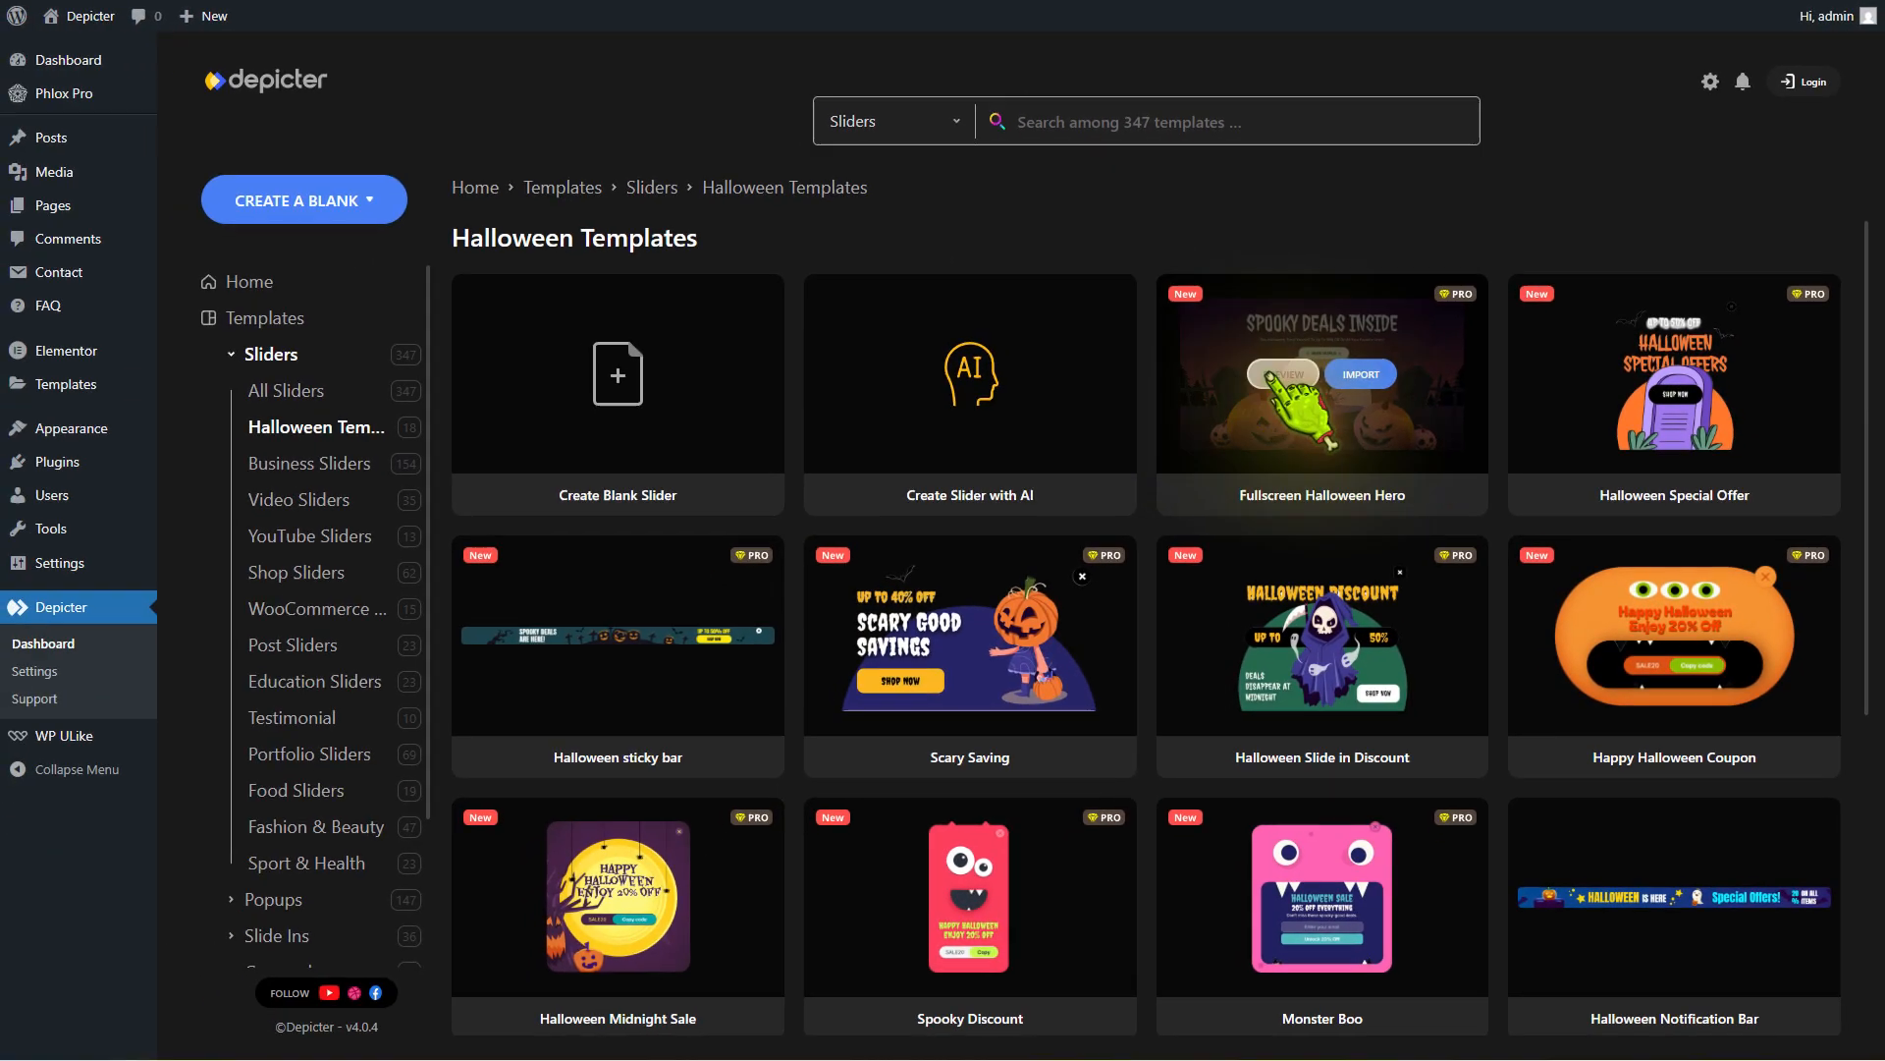
left_click(1271, 422)
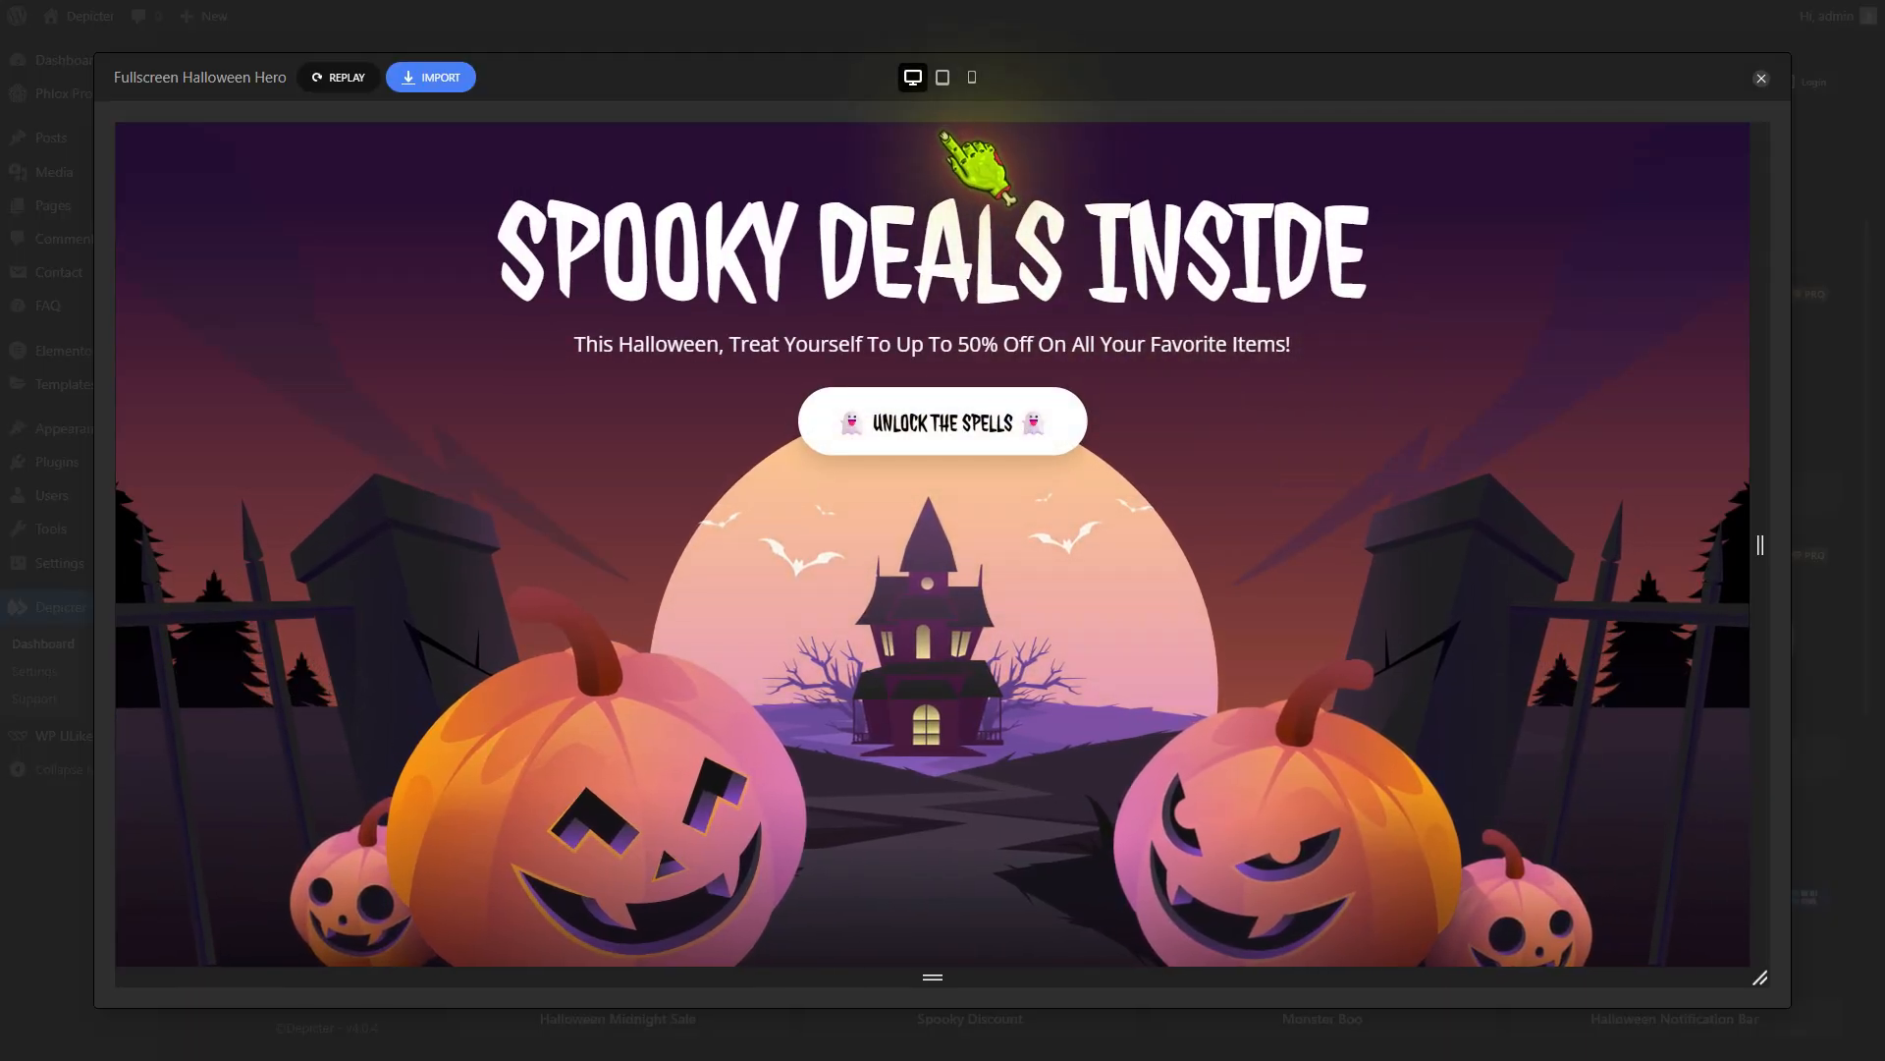
Preview the Fullscreen Halloween Hero template at tablet and mobile sizes and import it
left_click(942, 78)
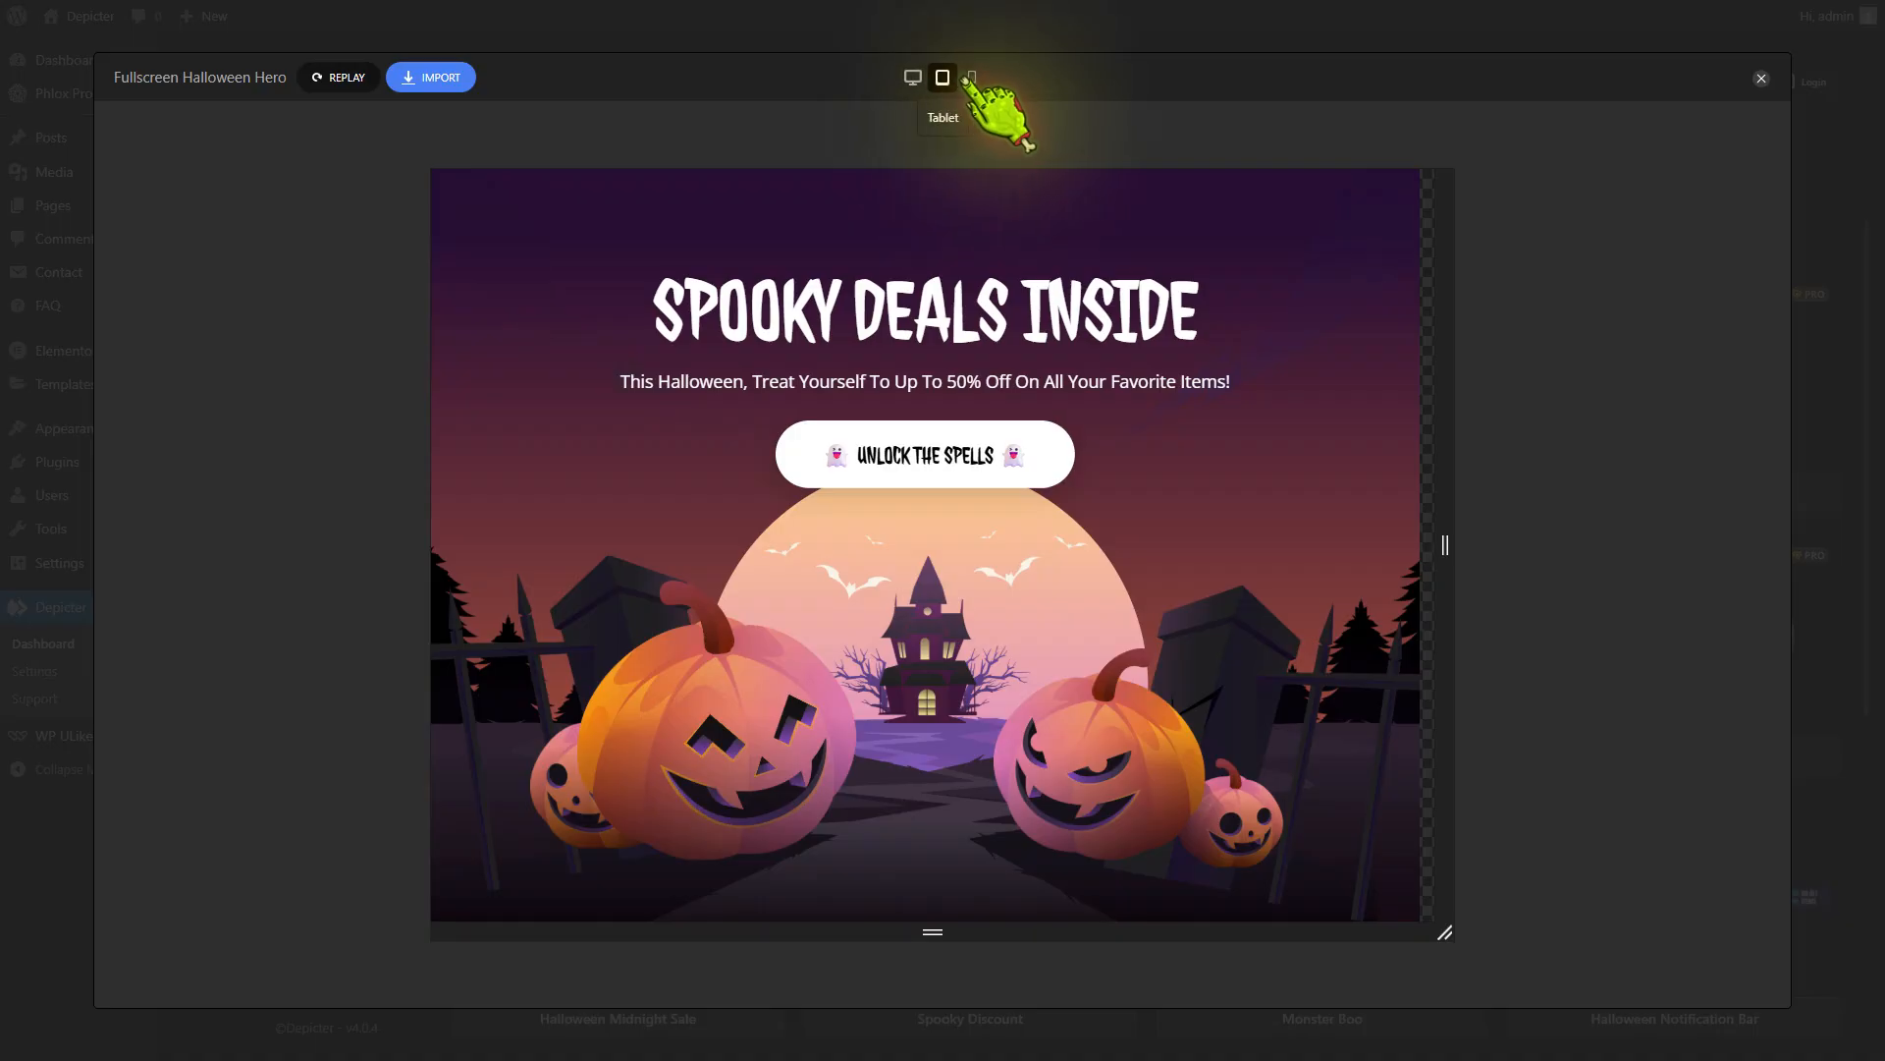
left_click(974, 78)
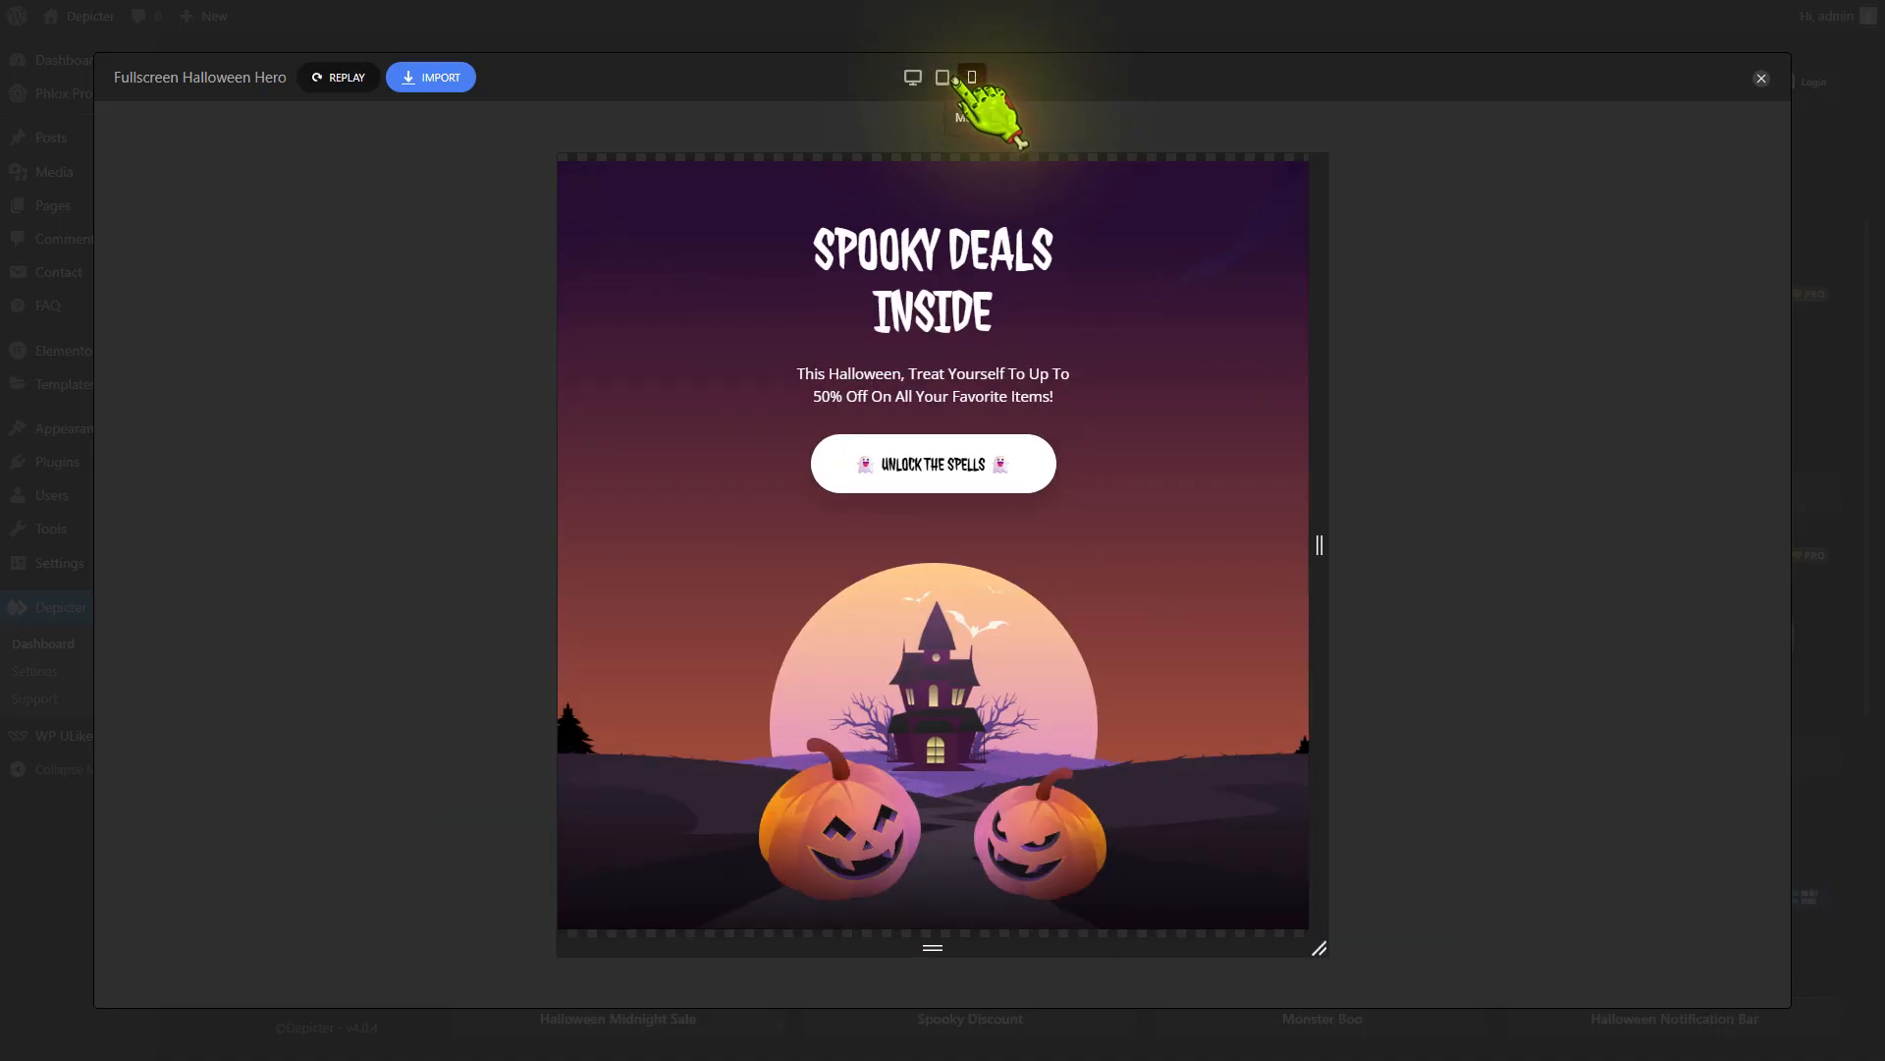
left_click(432, 79)
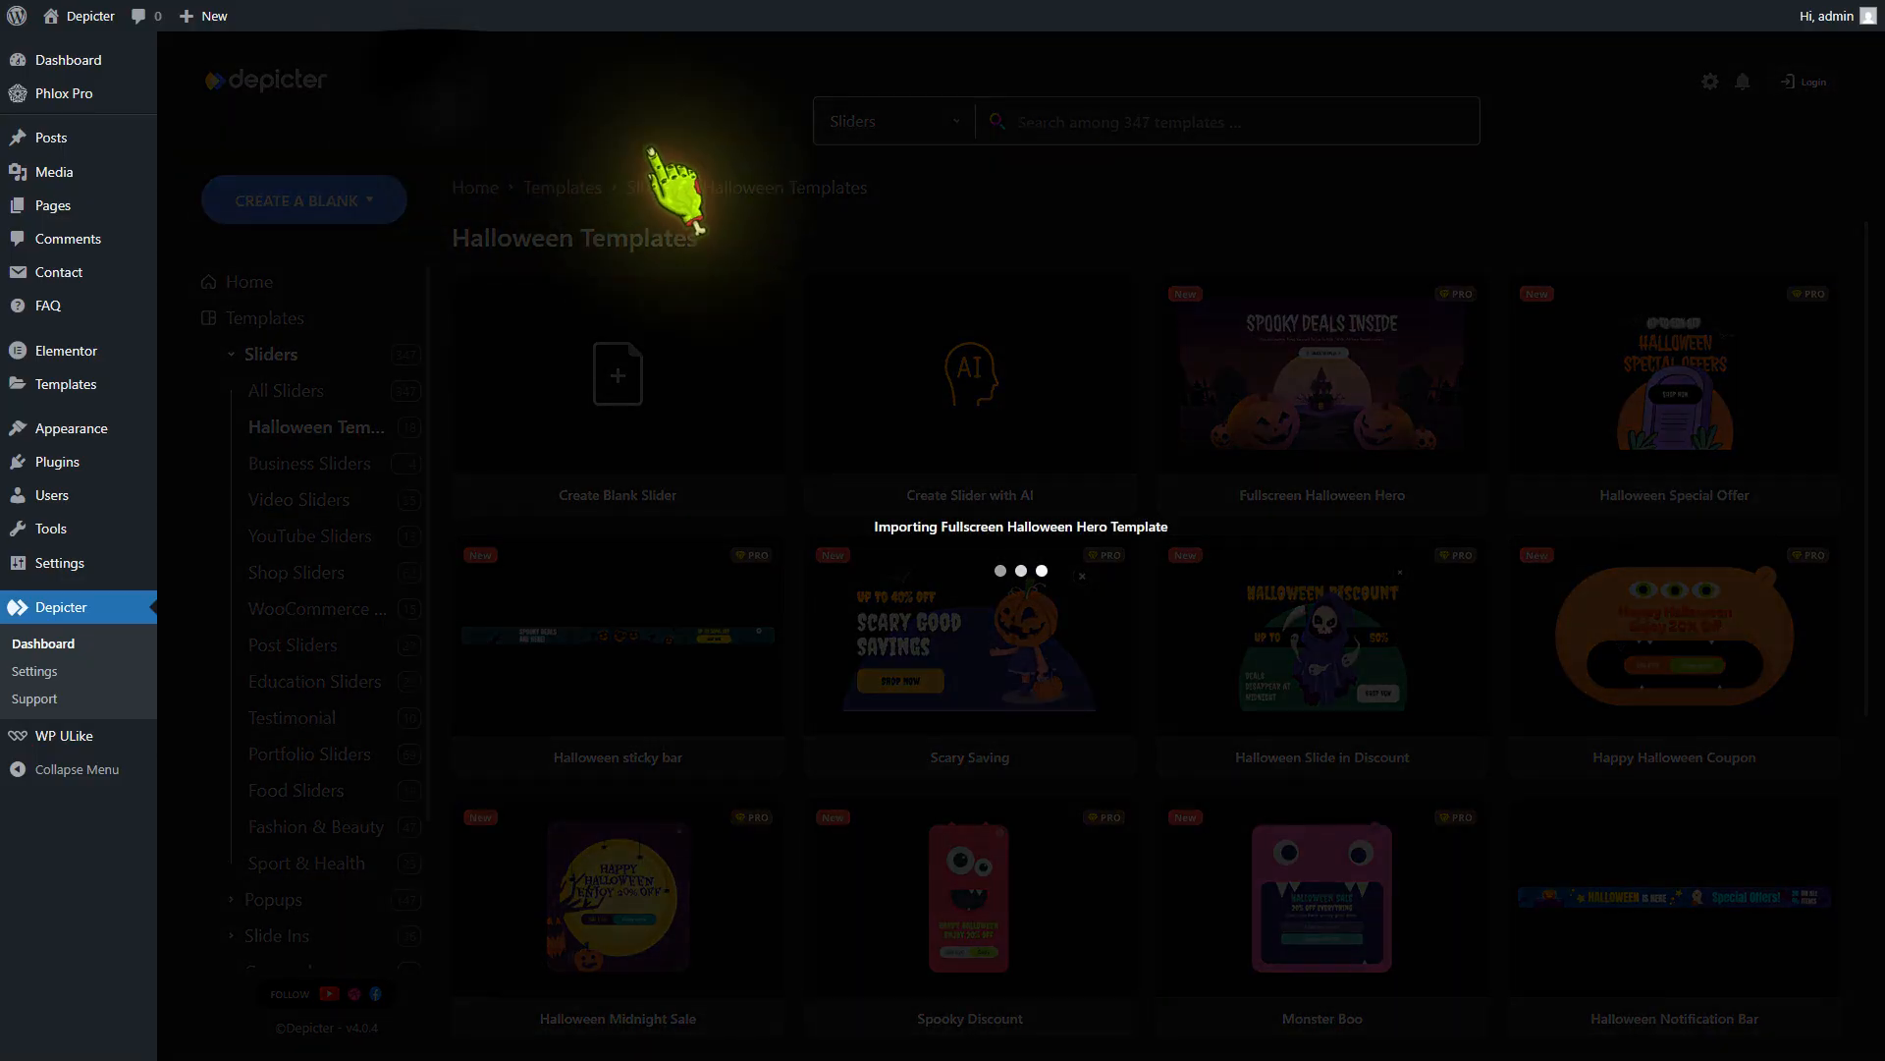
Set the font size of the "Spooky Deals Inside" headline to 100 px
left_click(943, 393)
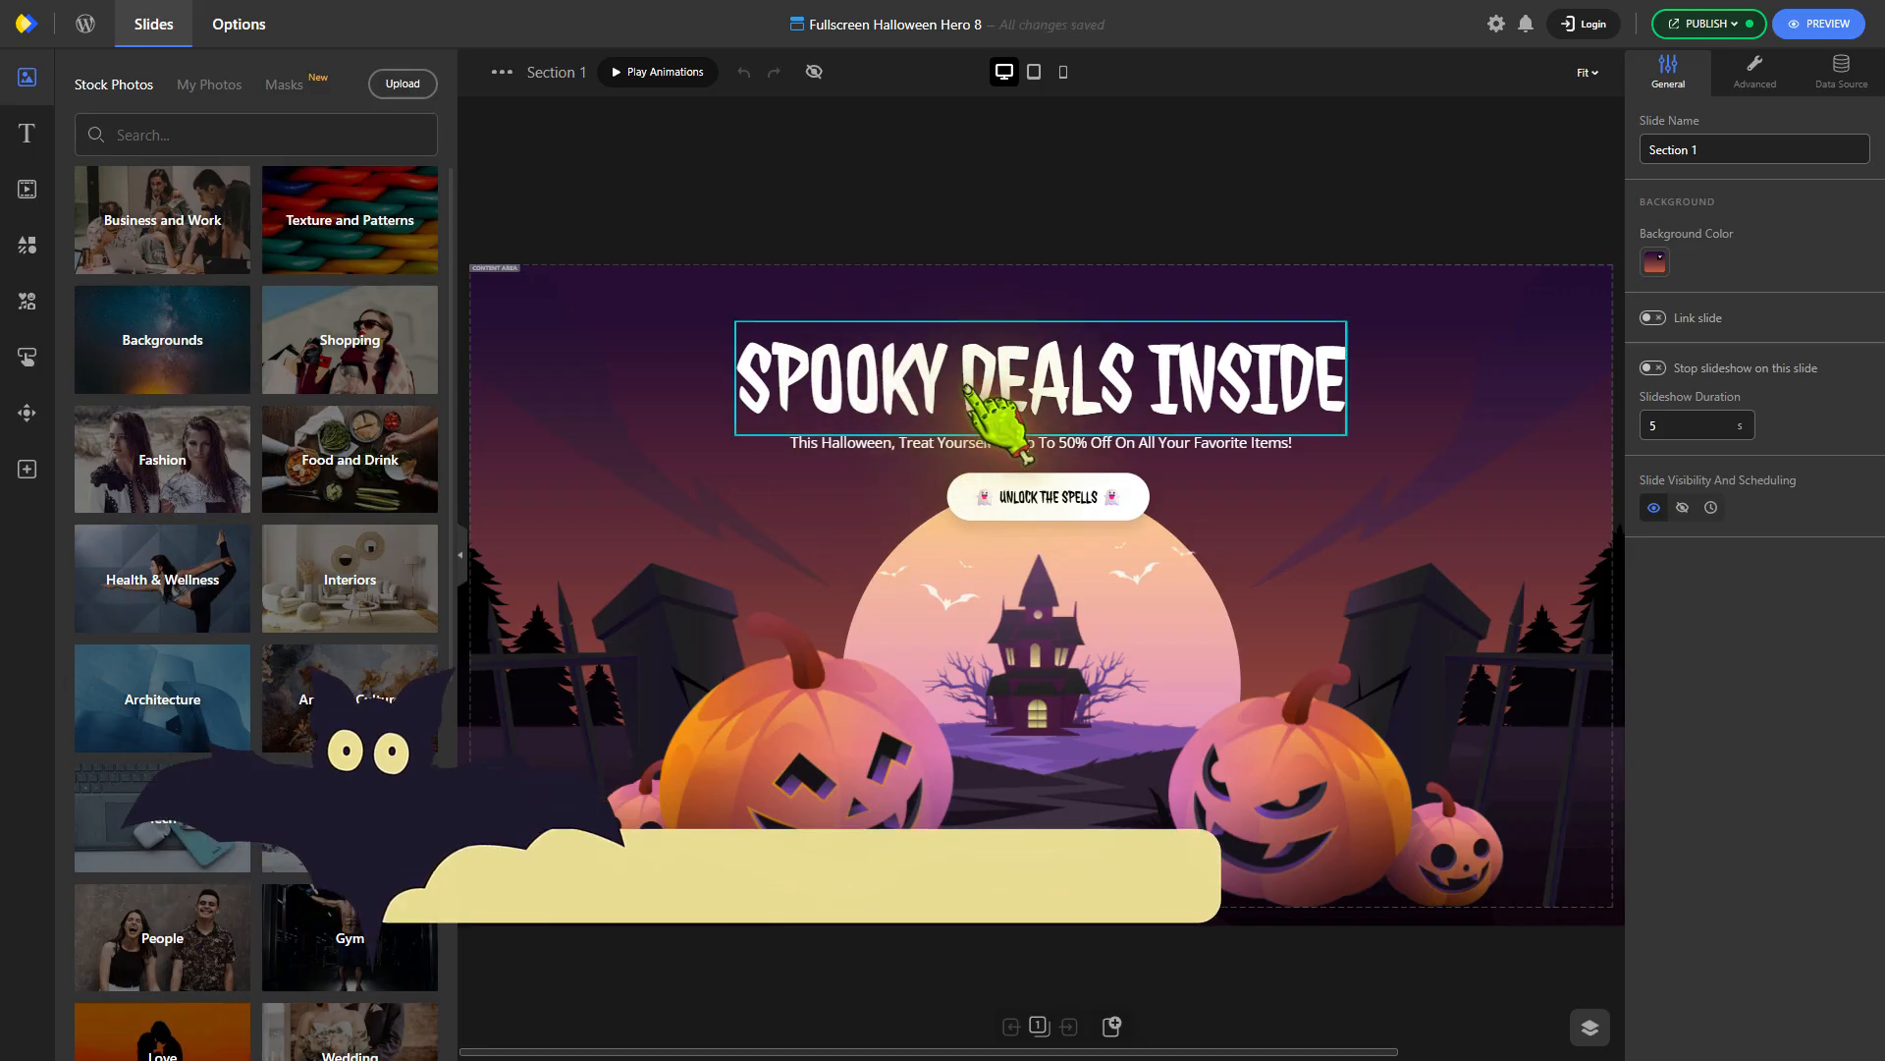
left_click(1818, 730)
type("100")
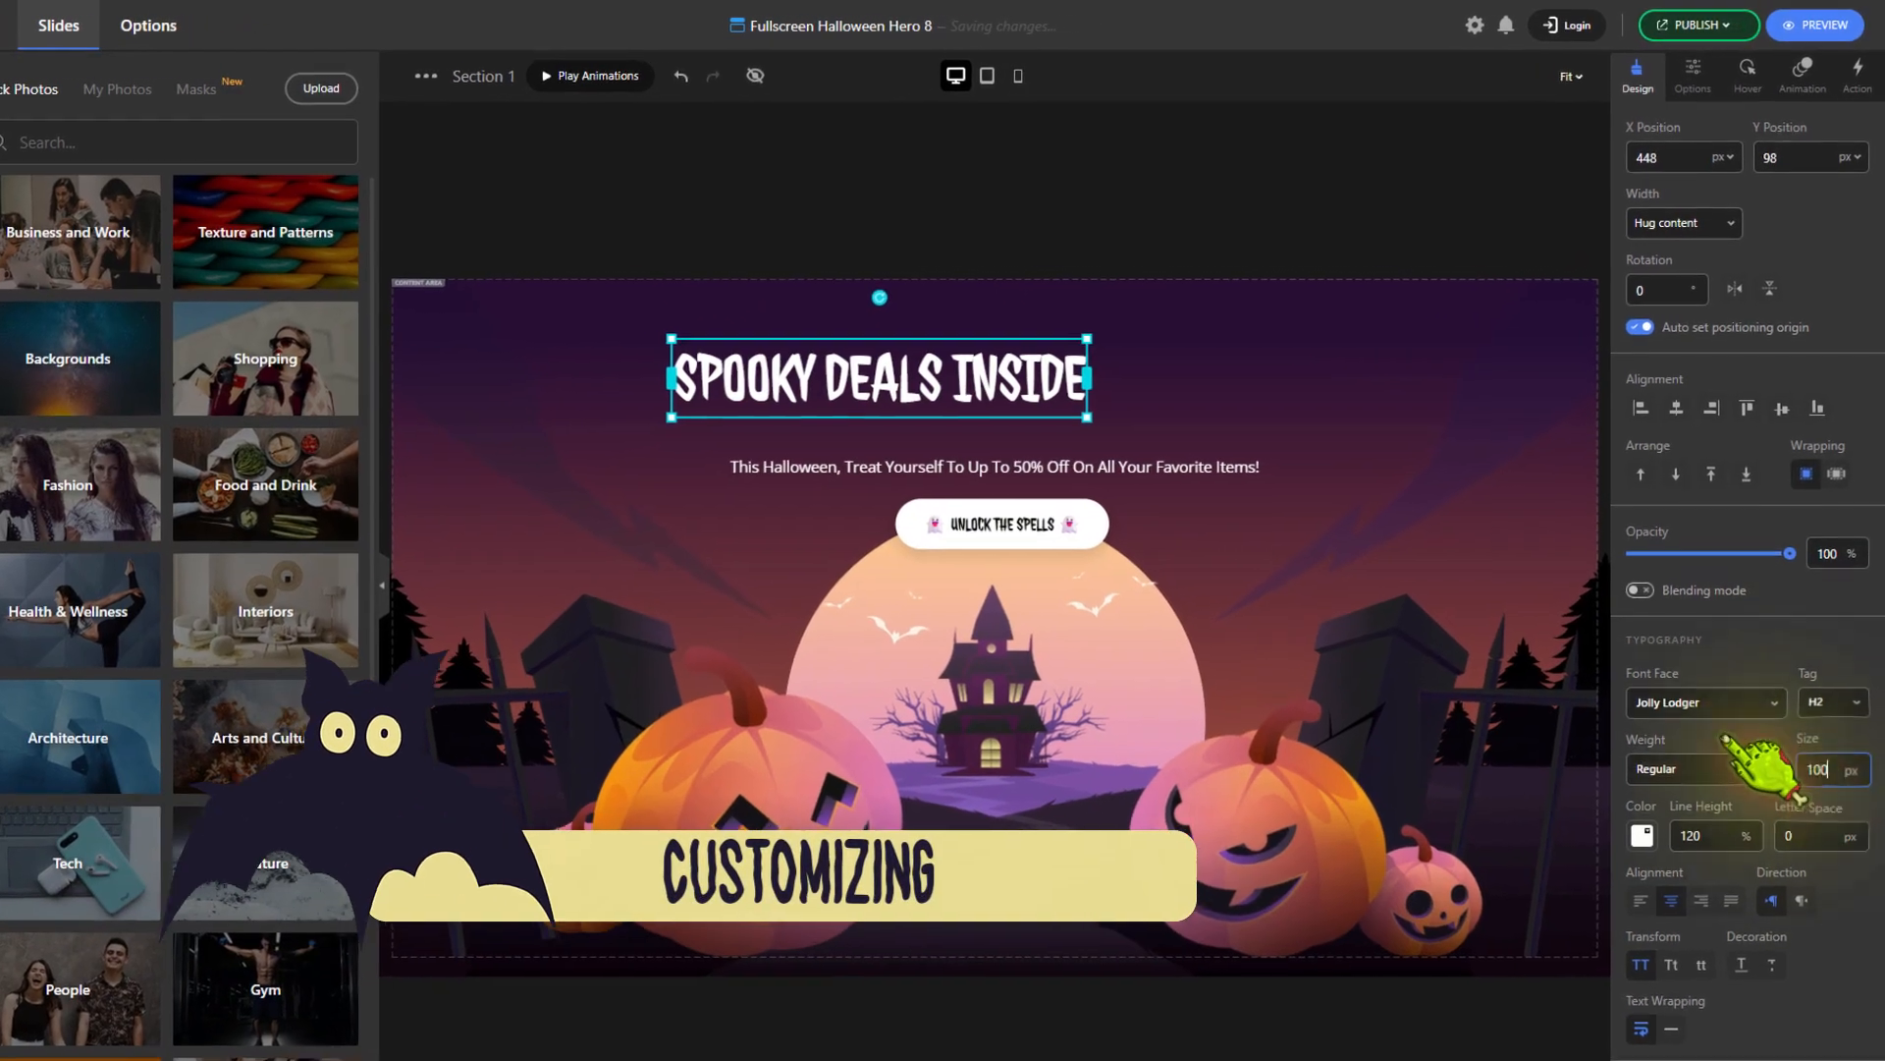
Move the headline down to sit centred just above the subtitle, and adjust the spacing of the headline, subtitle and button
left_click_drag(901, 371, 917, 461)
left_click(1196, 498)
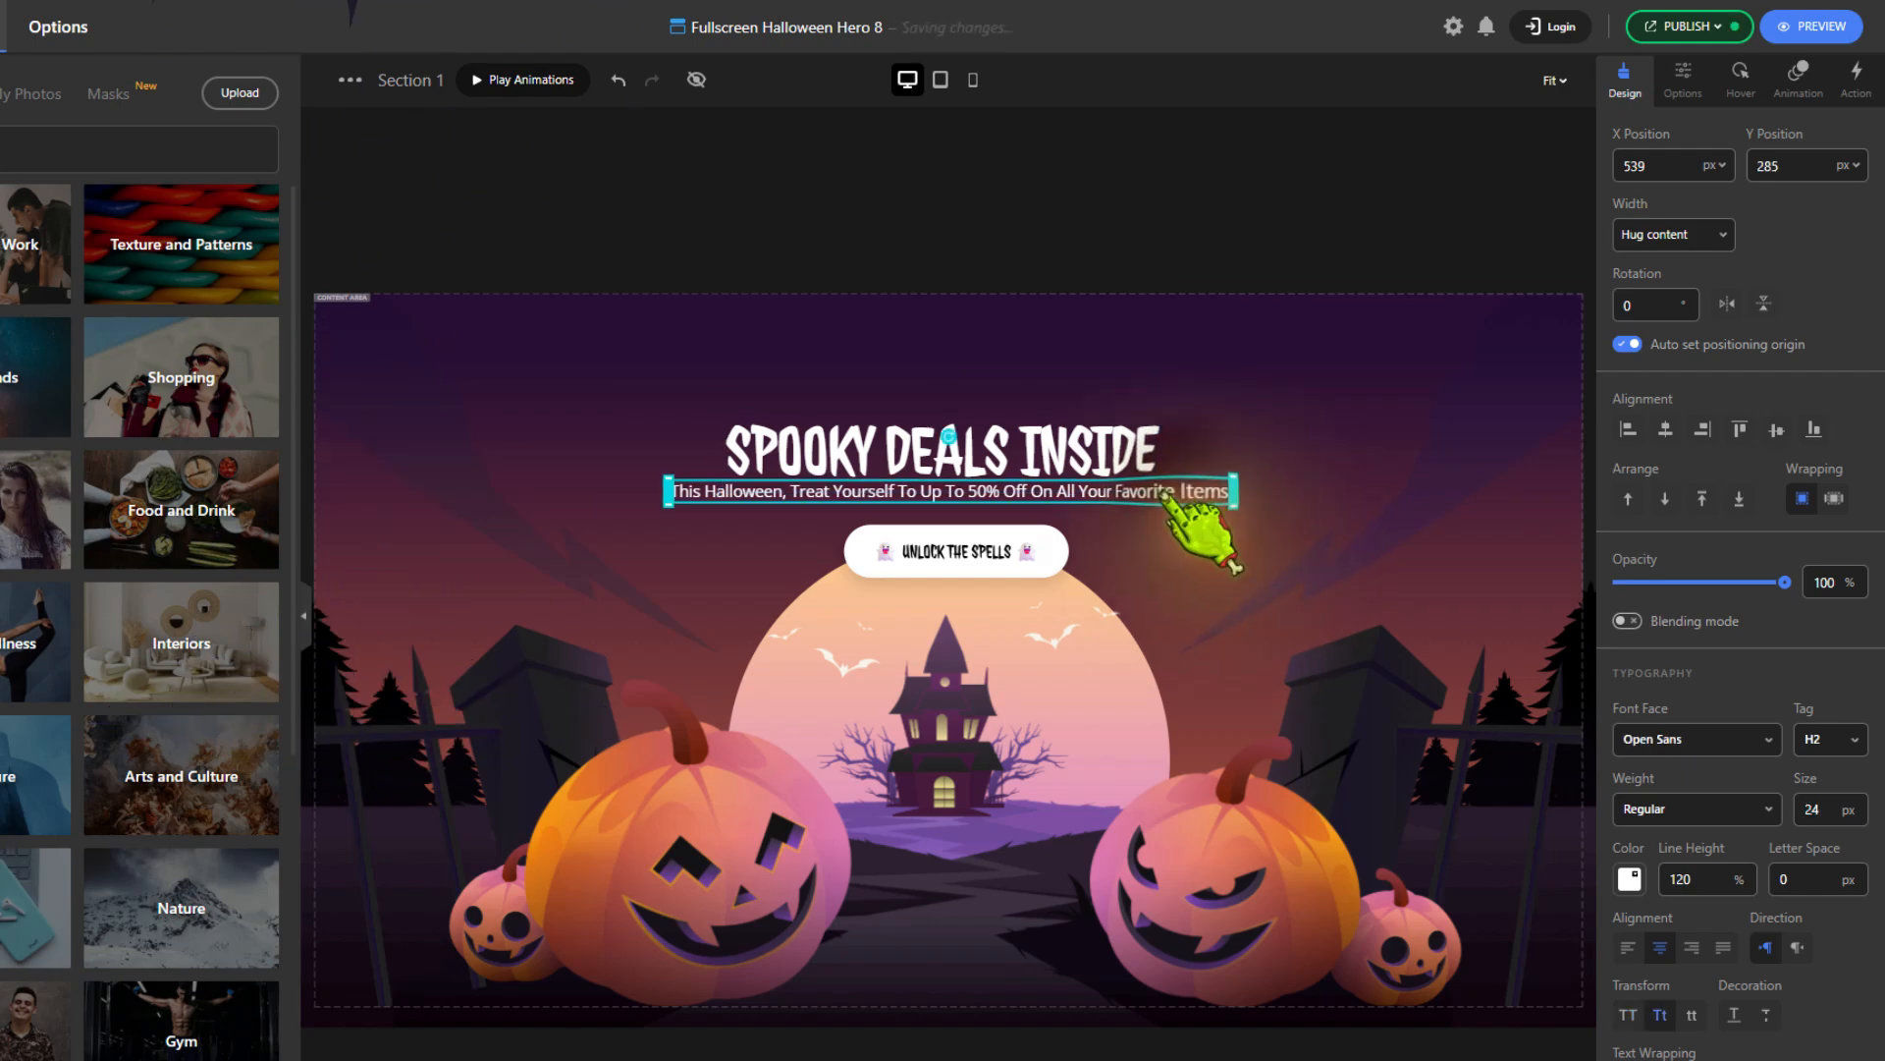
left_click_drag(987, 546, 973, 557)
left_click(987, 479)
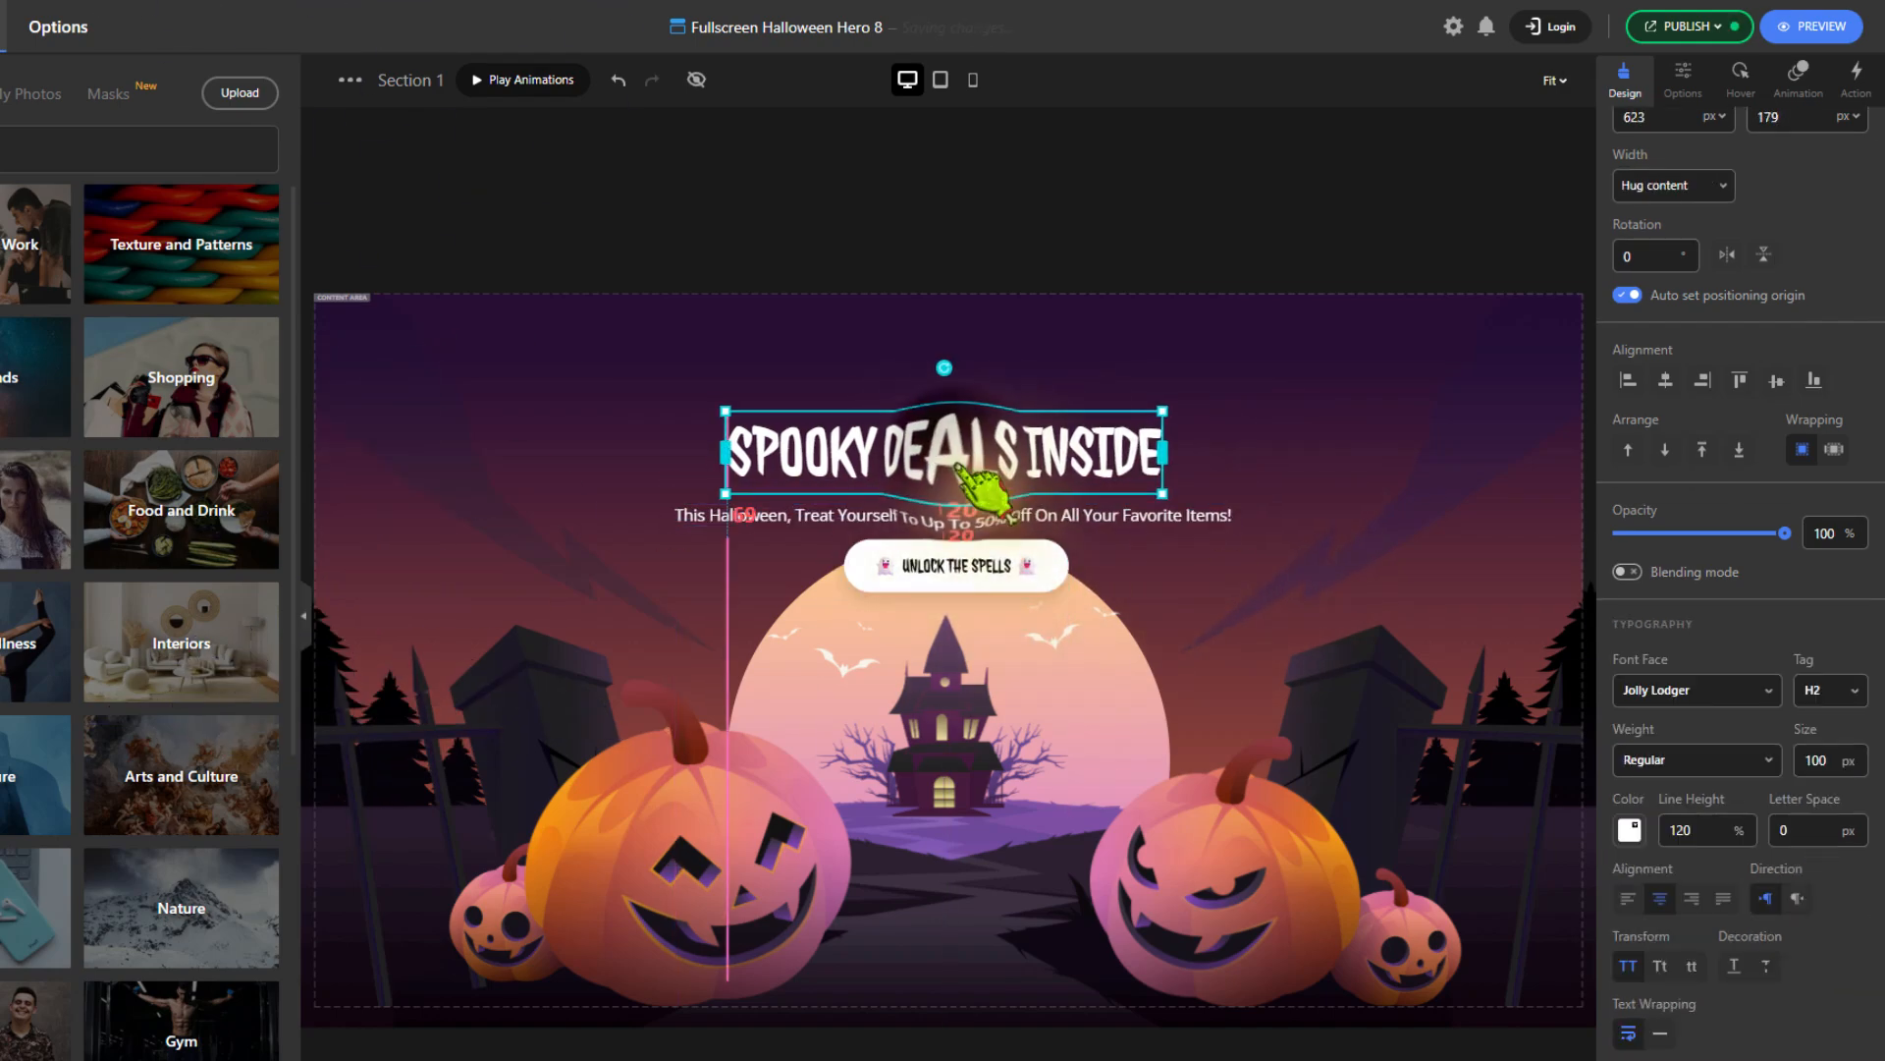
left_click(918, 126)
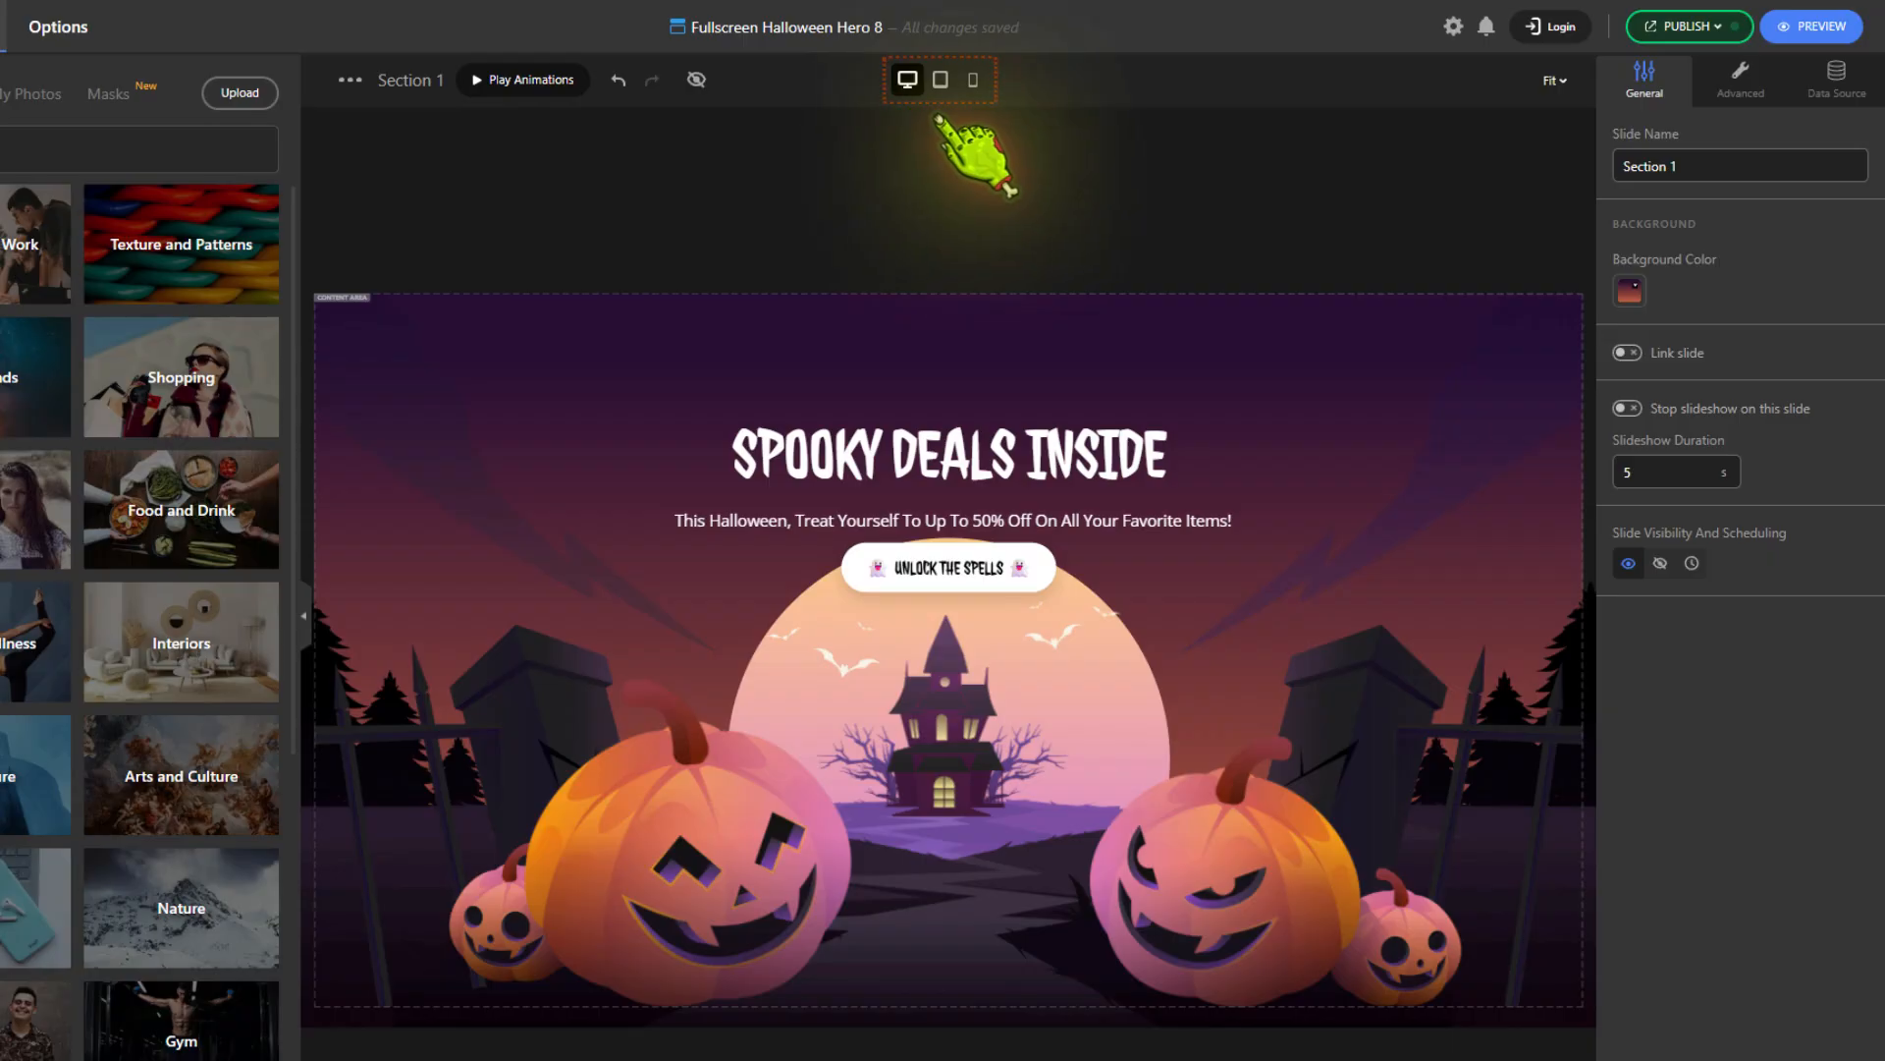
Check the hero section's layout at tablet and mobile sizes and return to the desktop view
left_click(941, 80)
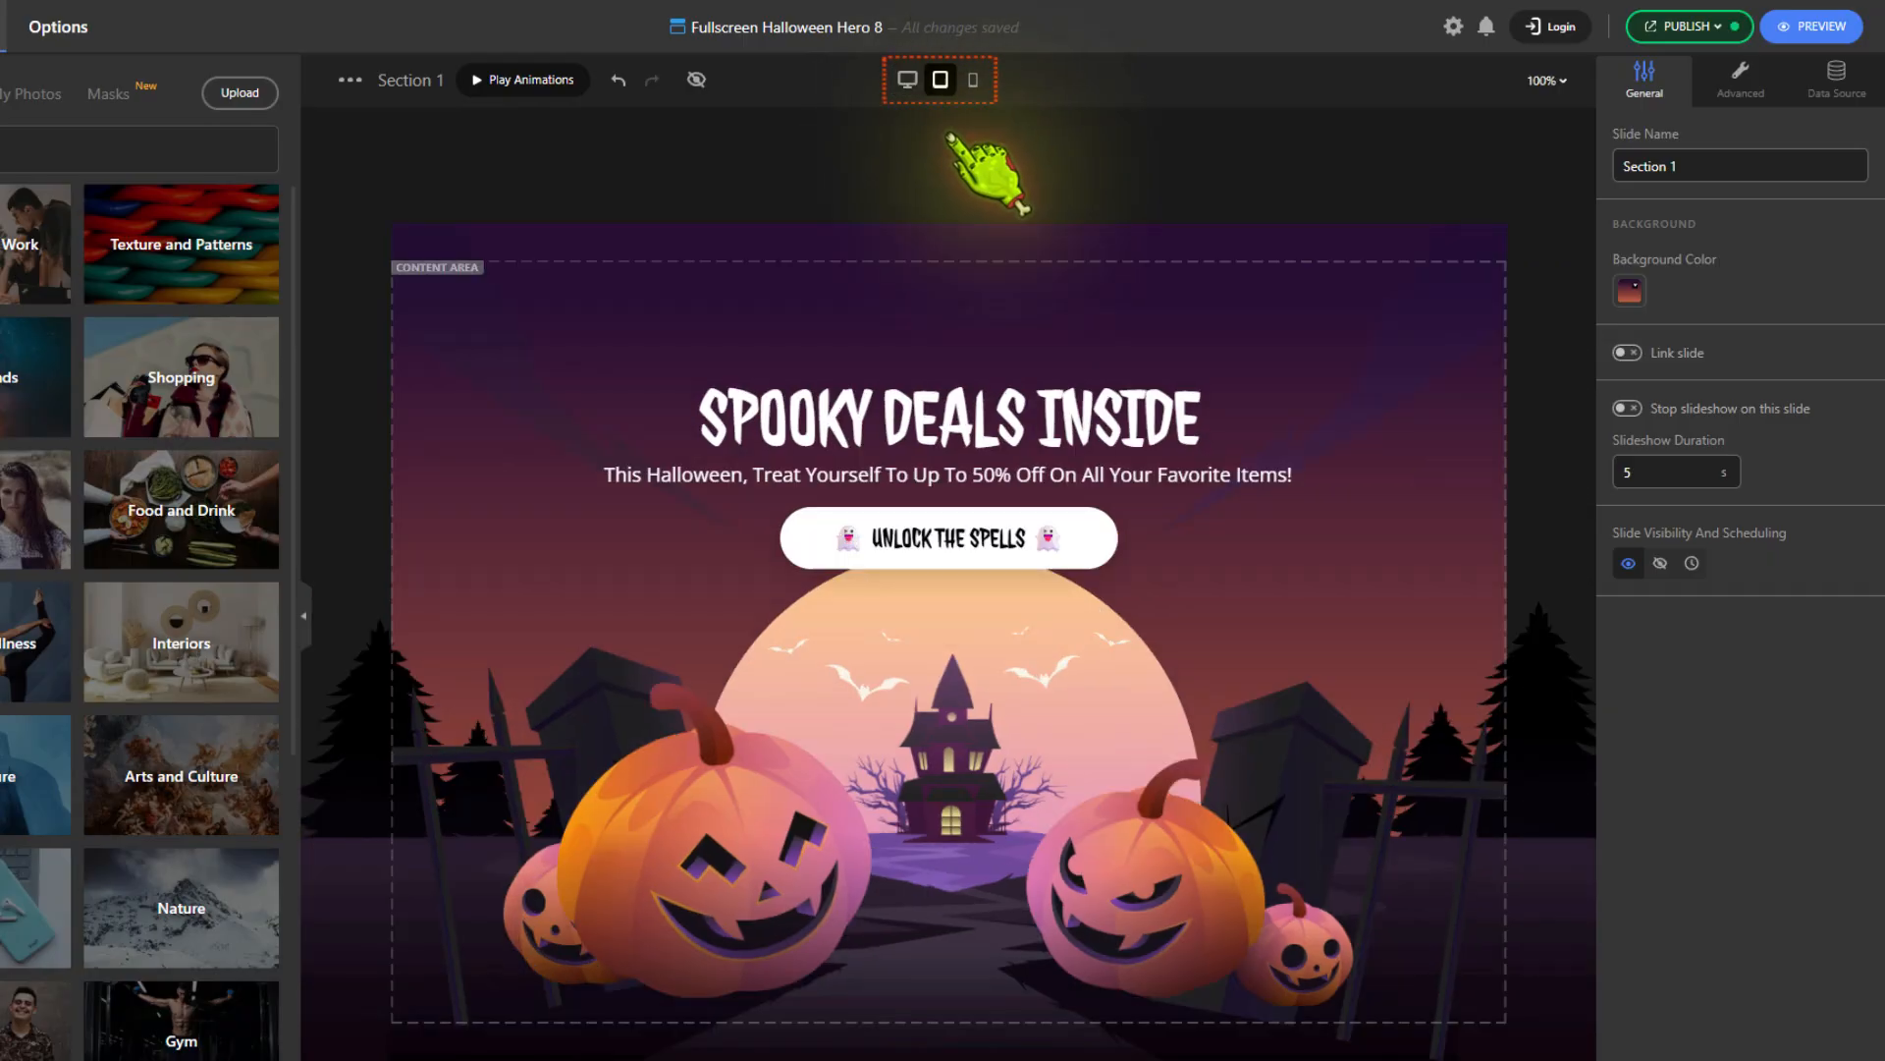
left_click(973, 80)
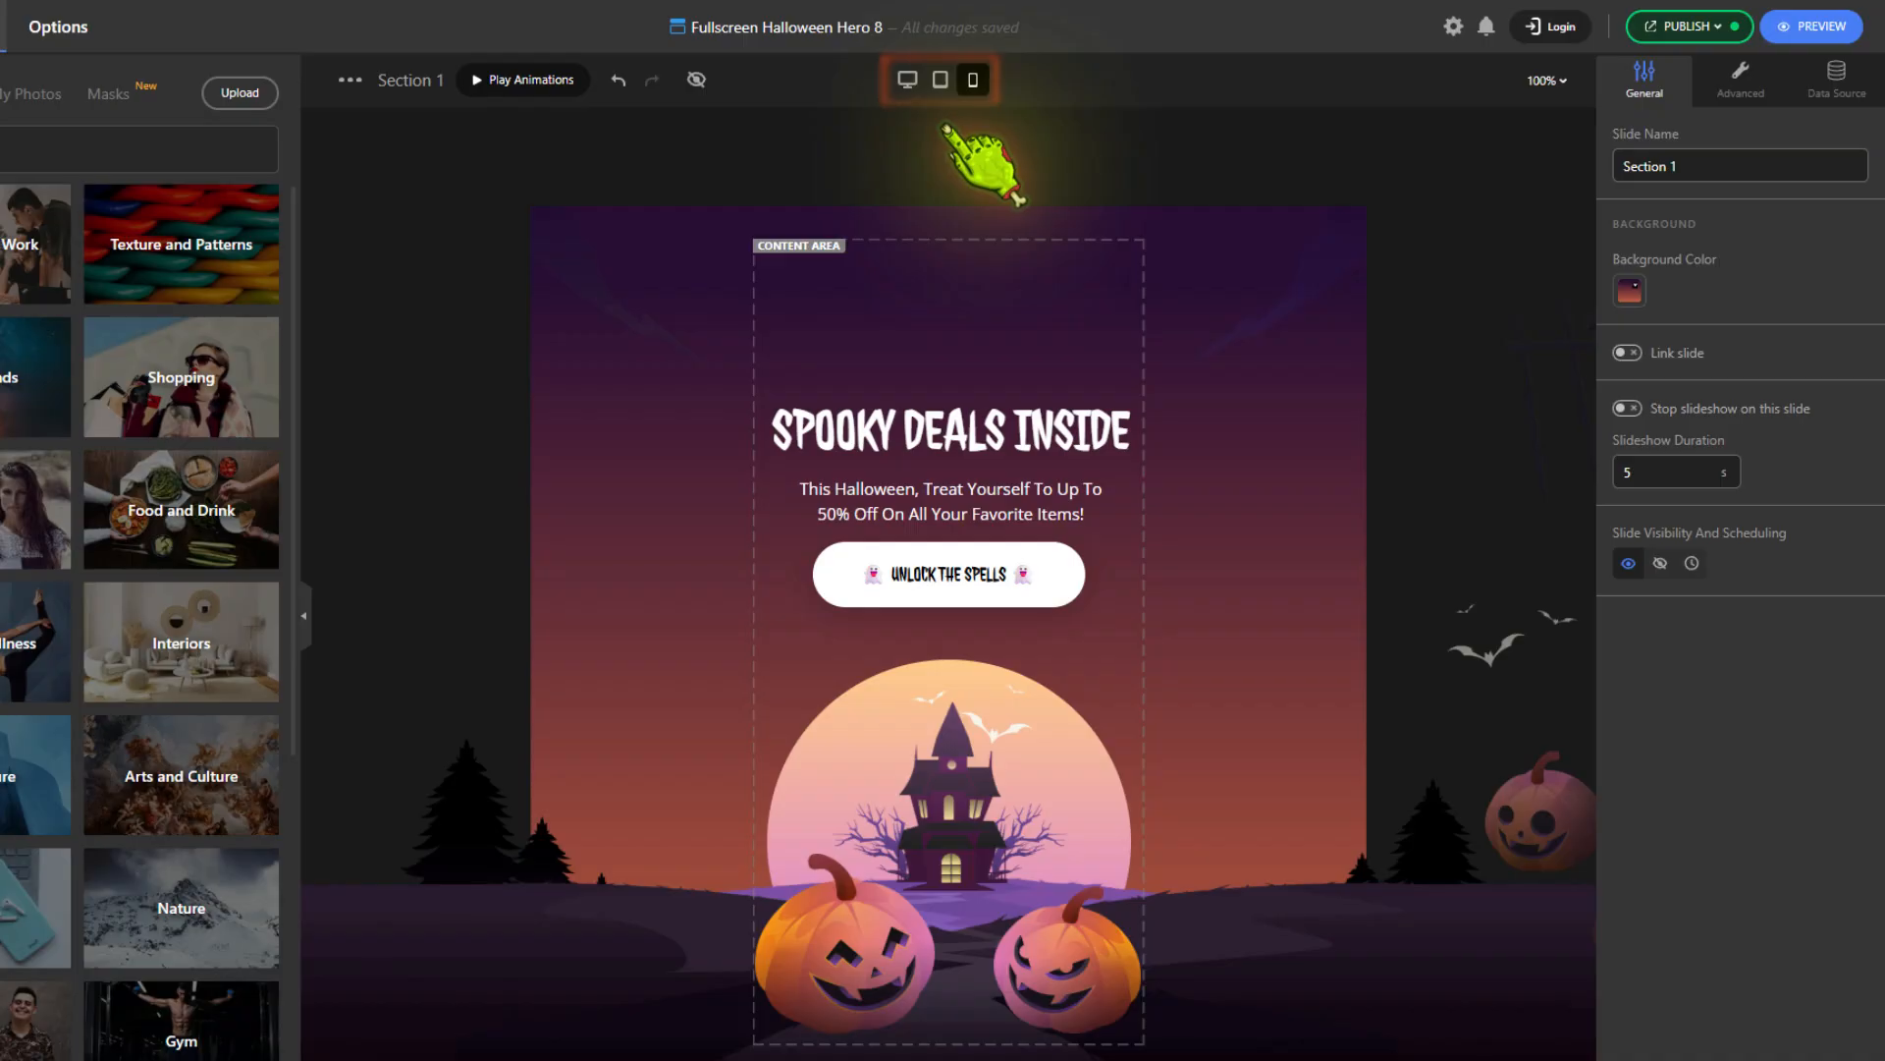
left_click(907, 81)
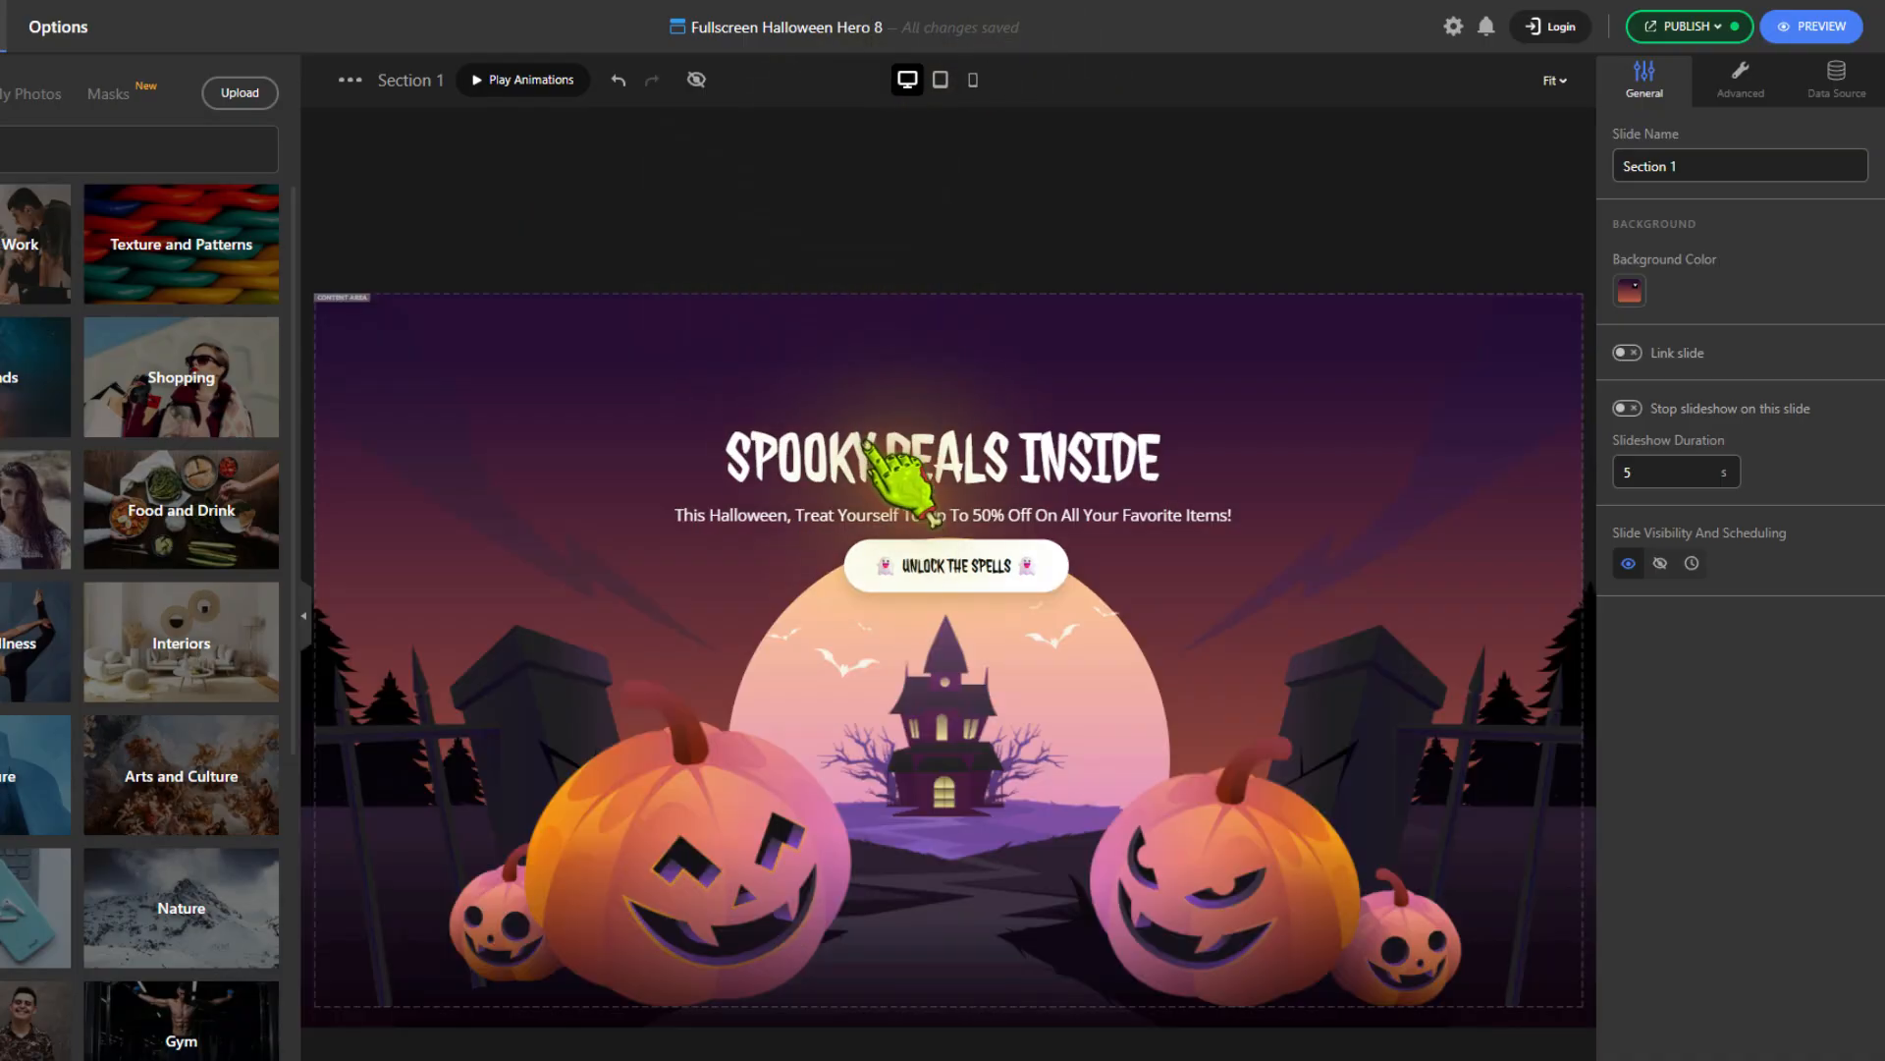
Set the element class name of the "Unlock the Spells" button to halloween
left_click(902, 578)
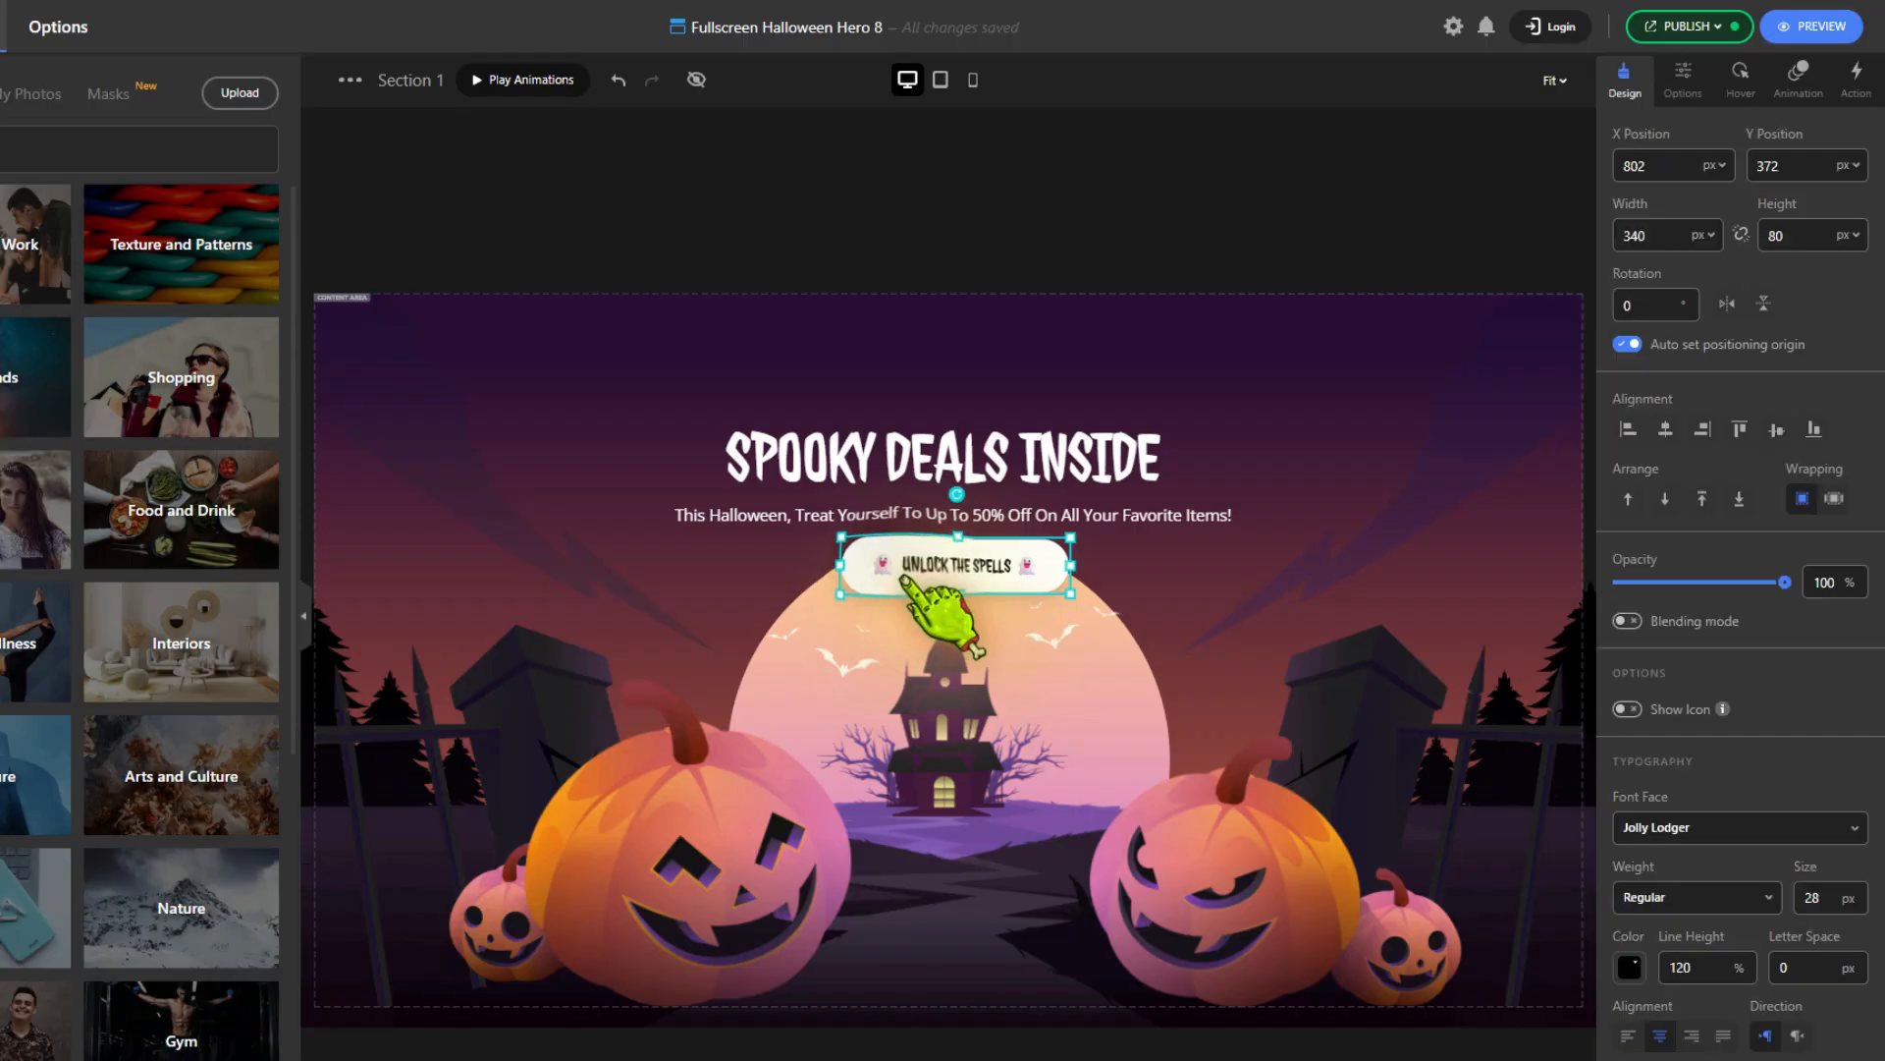
left_click(1681, 79)
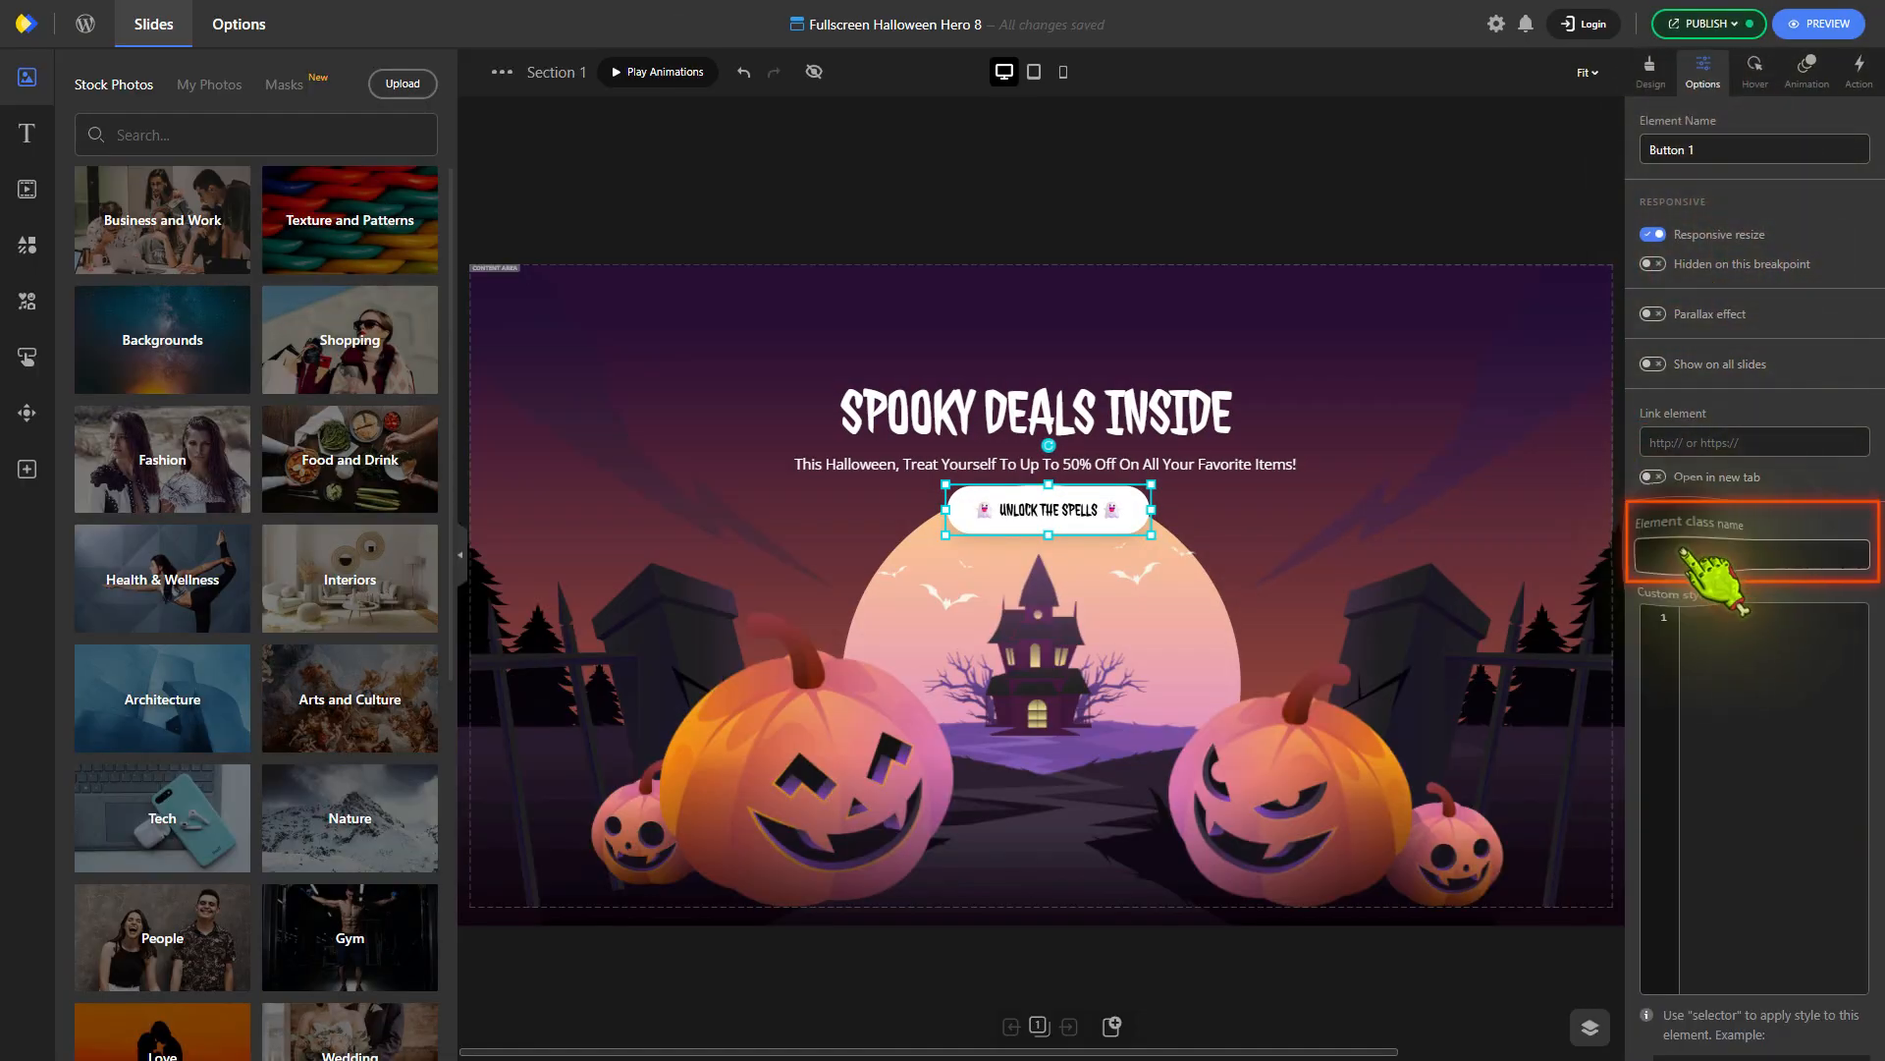
left_click(1683, 553)
type("halloween")
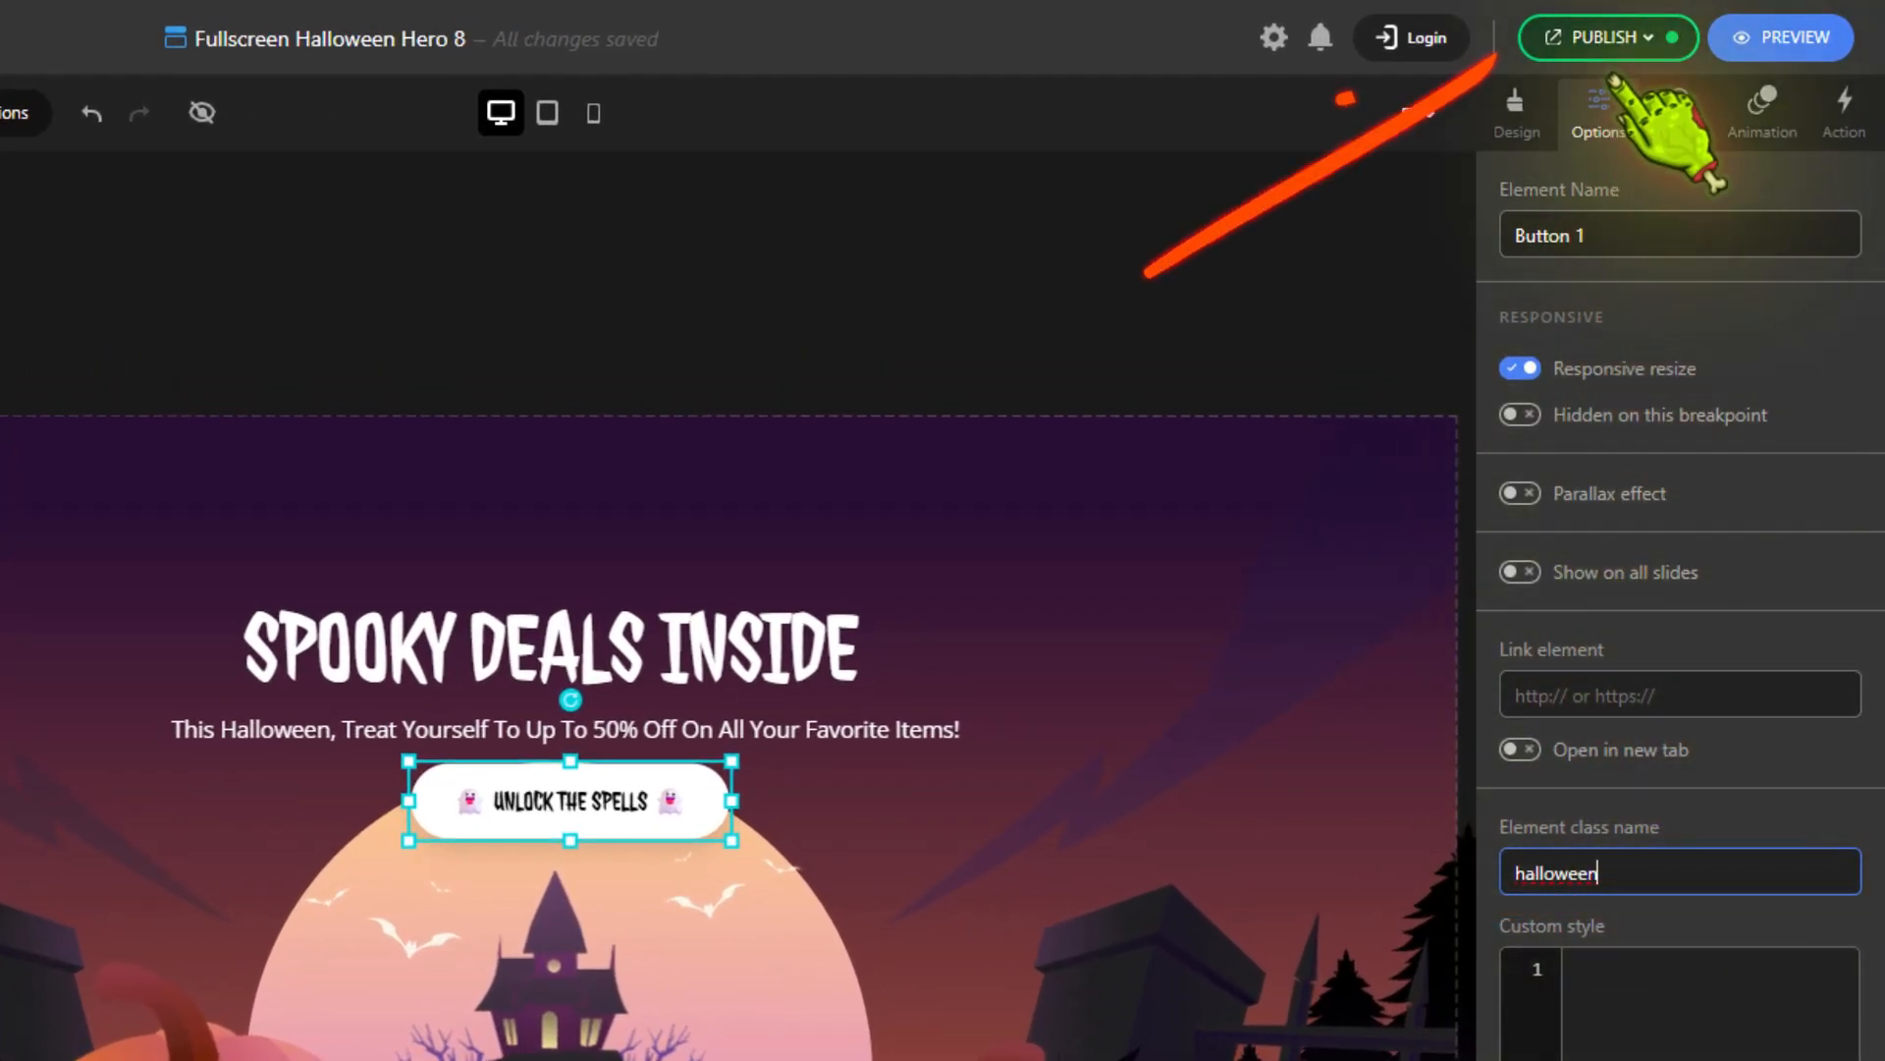
Enable visibility scheduling for the hero section and set its start date to October 15, 2025
left_click(1613, 44)
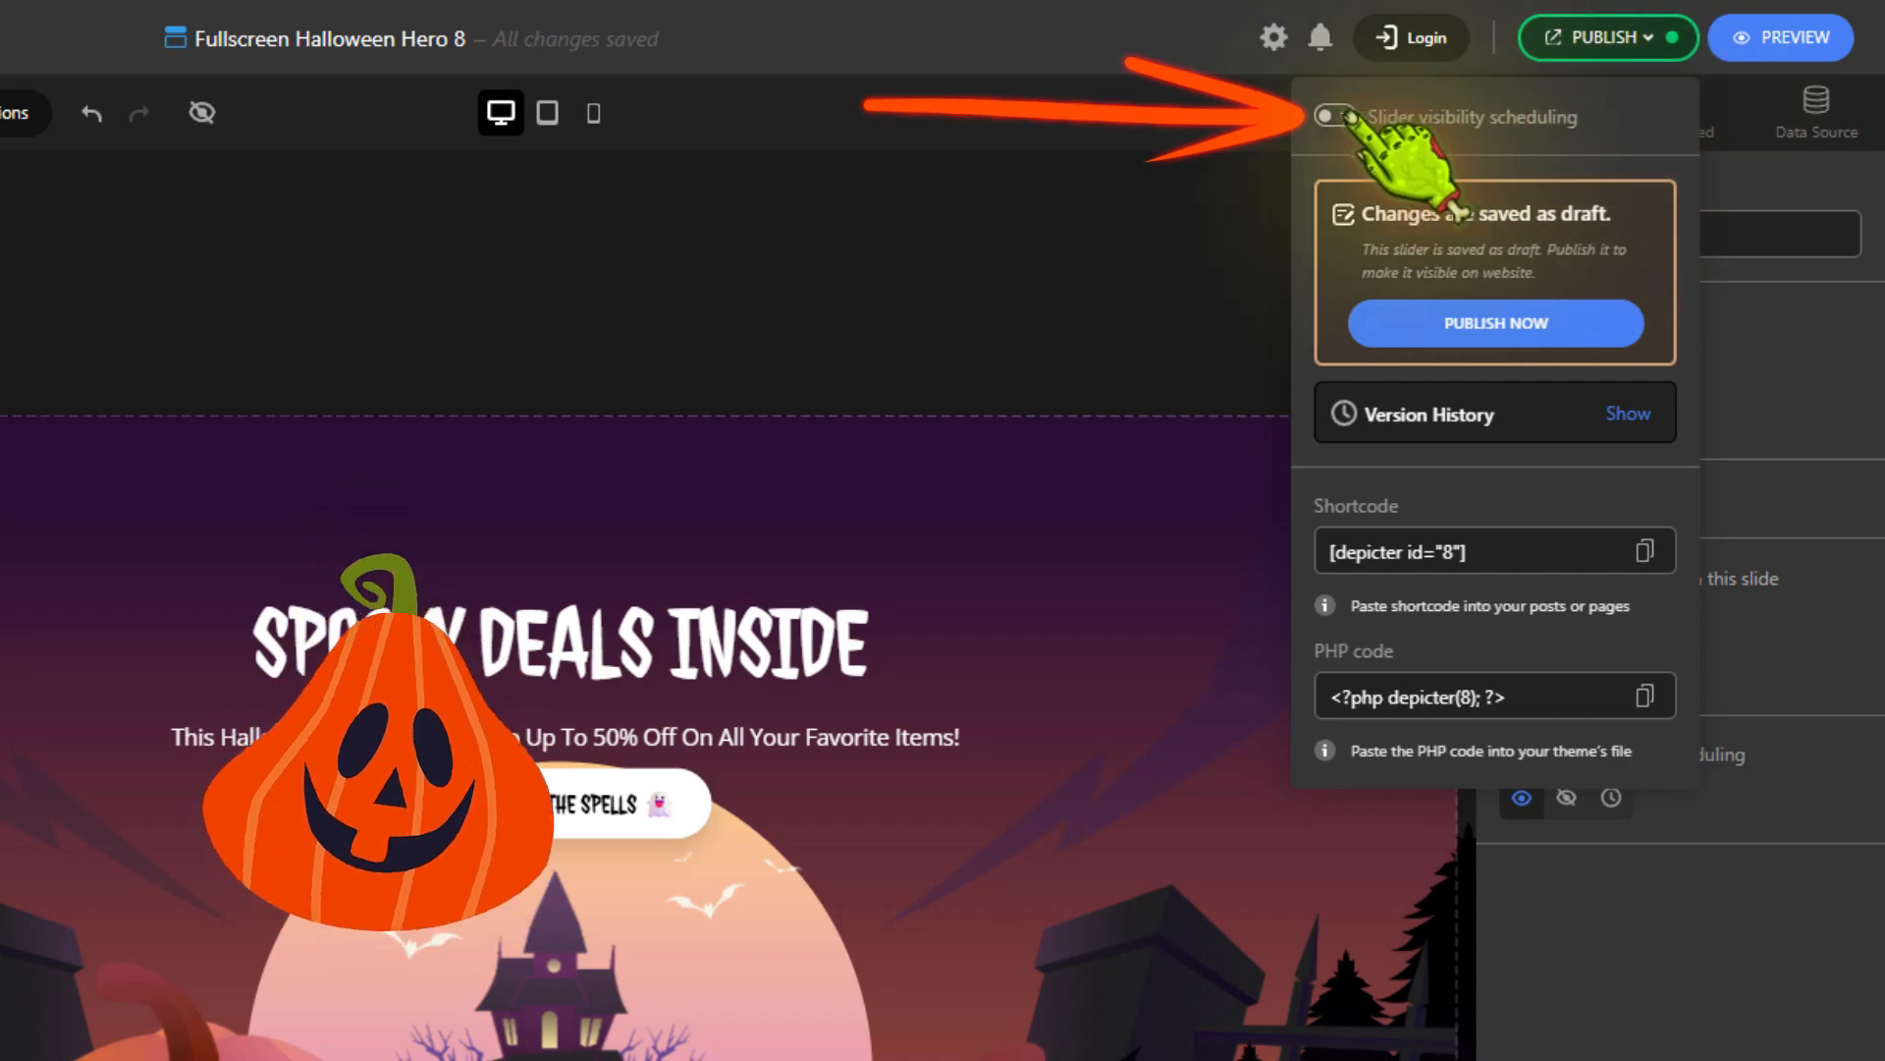
left_click(1333, 118)
left_click(1421, 169)
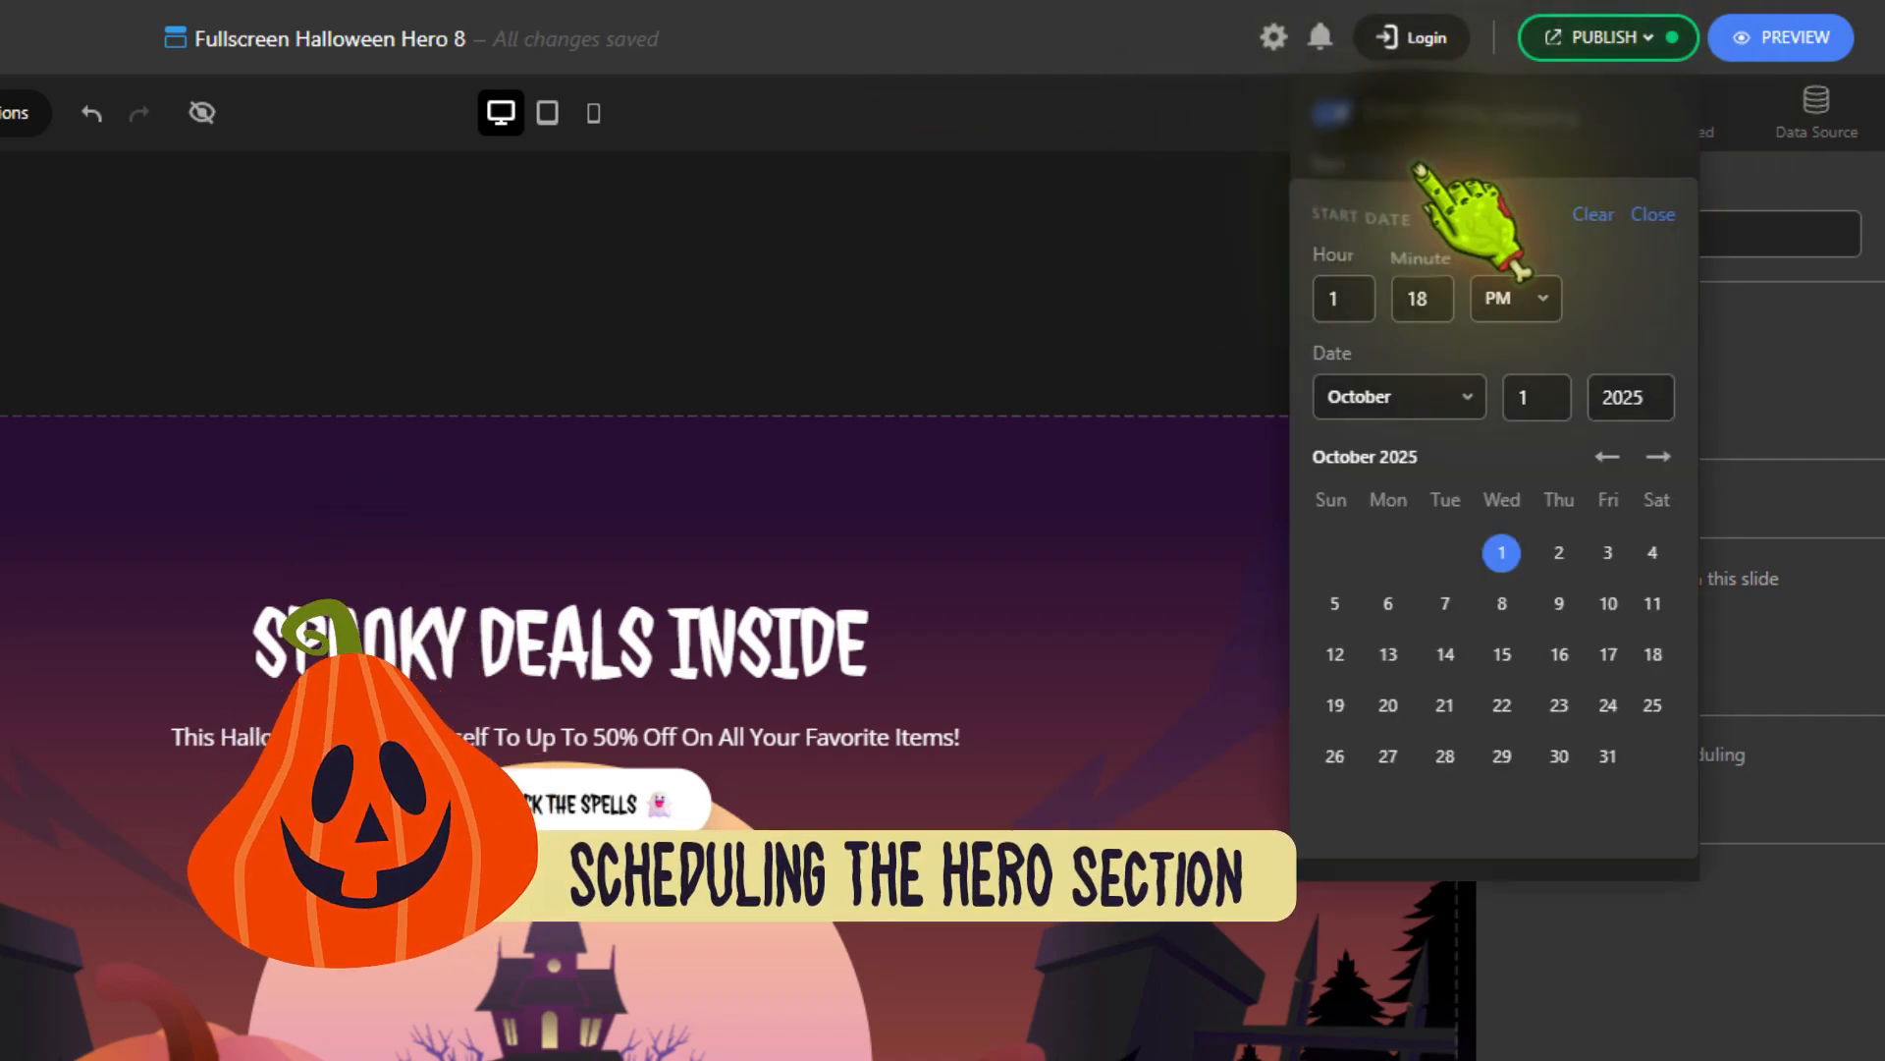
left_click(1503, 655)
left_click(1654, 214)
Set the schedule's end date to November 2, 2025 and schedule the hero section
left_click(1404, 209)
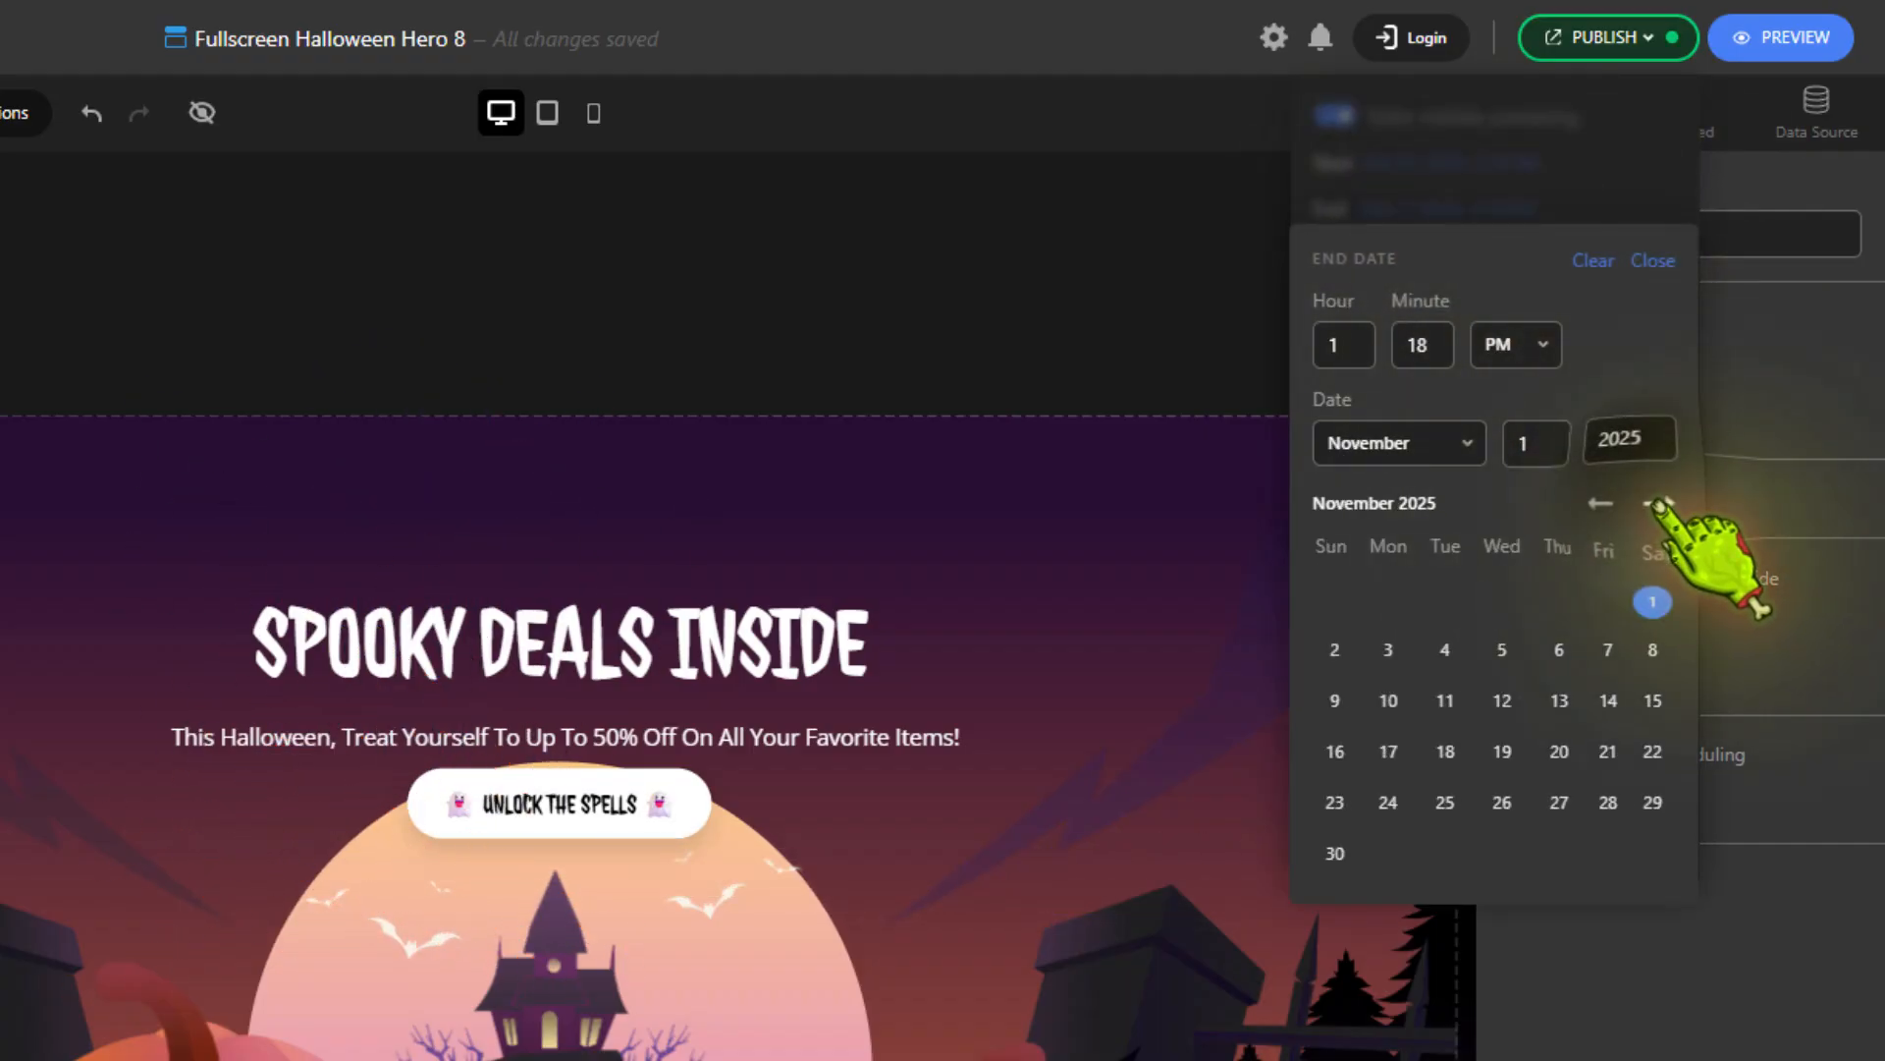
left_click(1334, 649)
left_click(1653, 260)
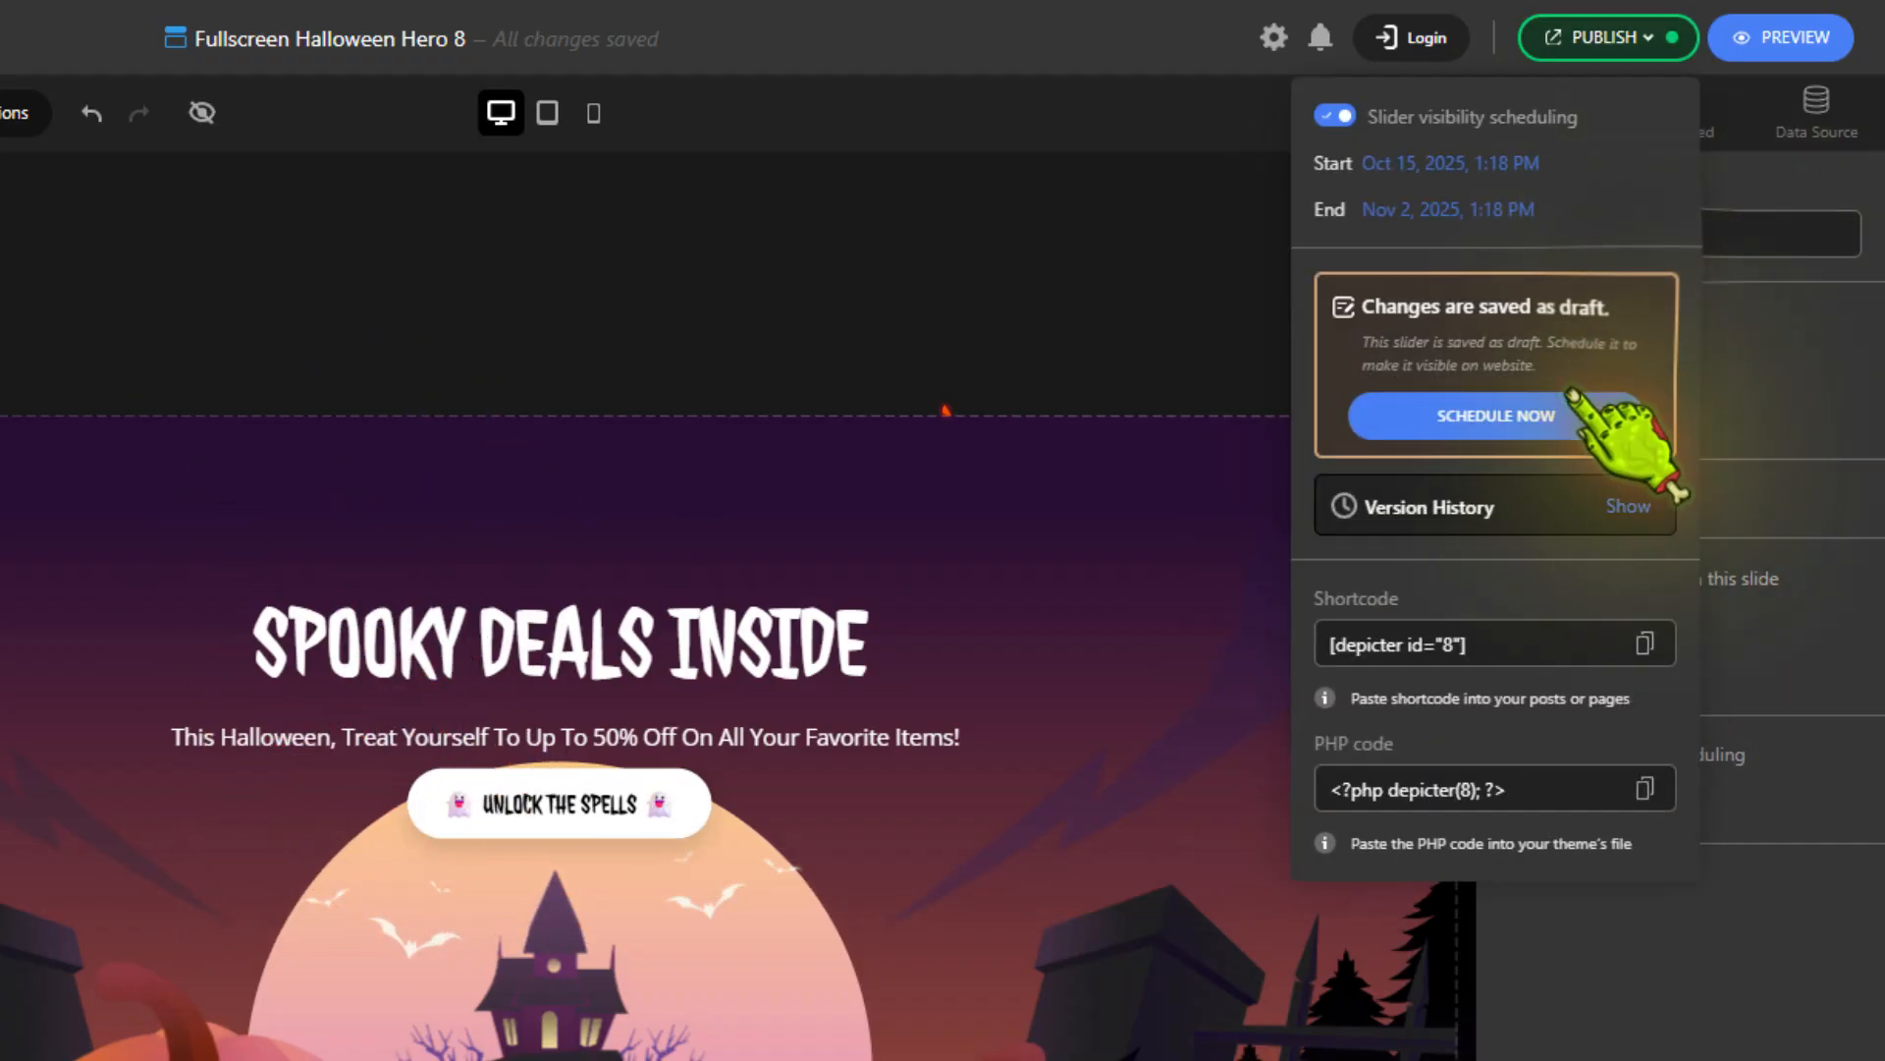
left_click(1559, 417)
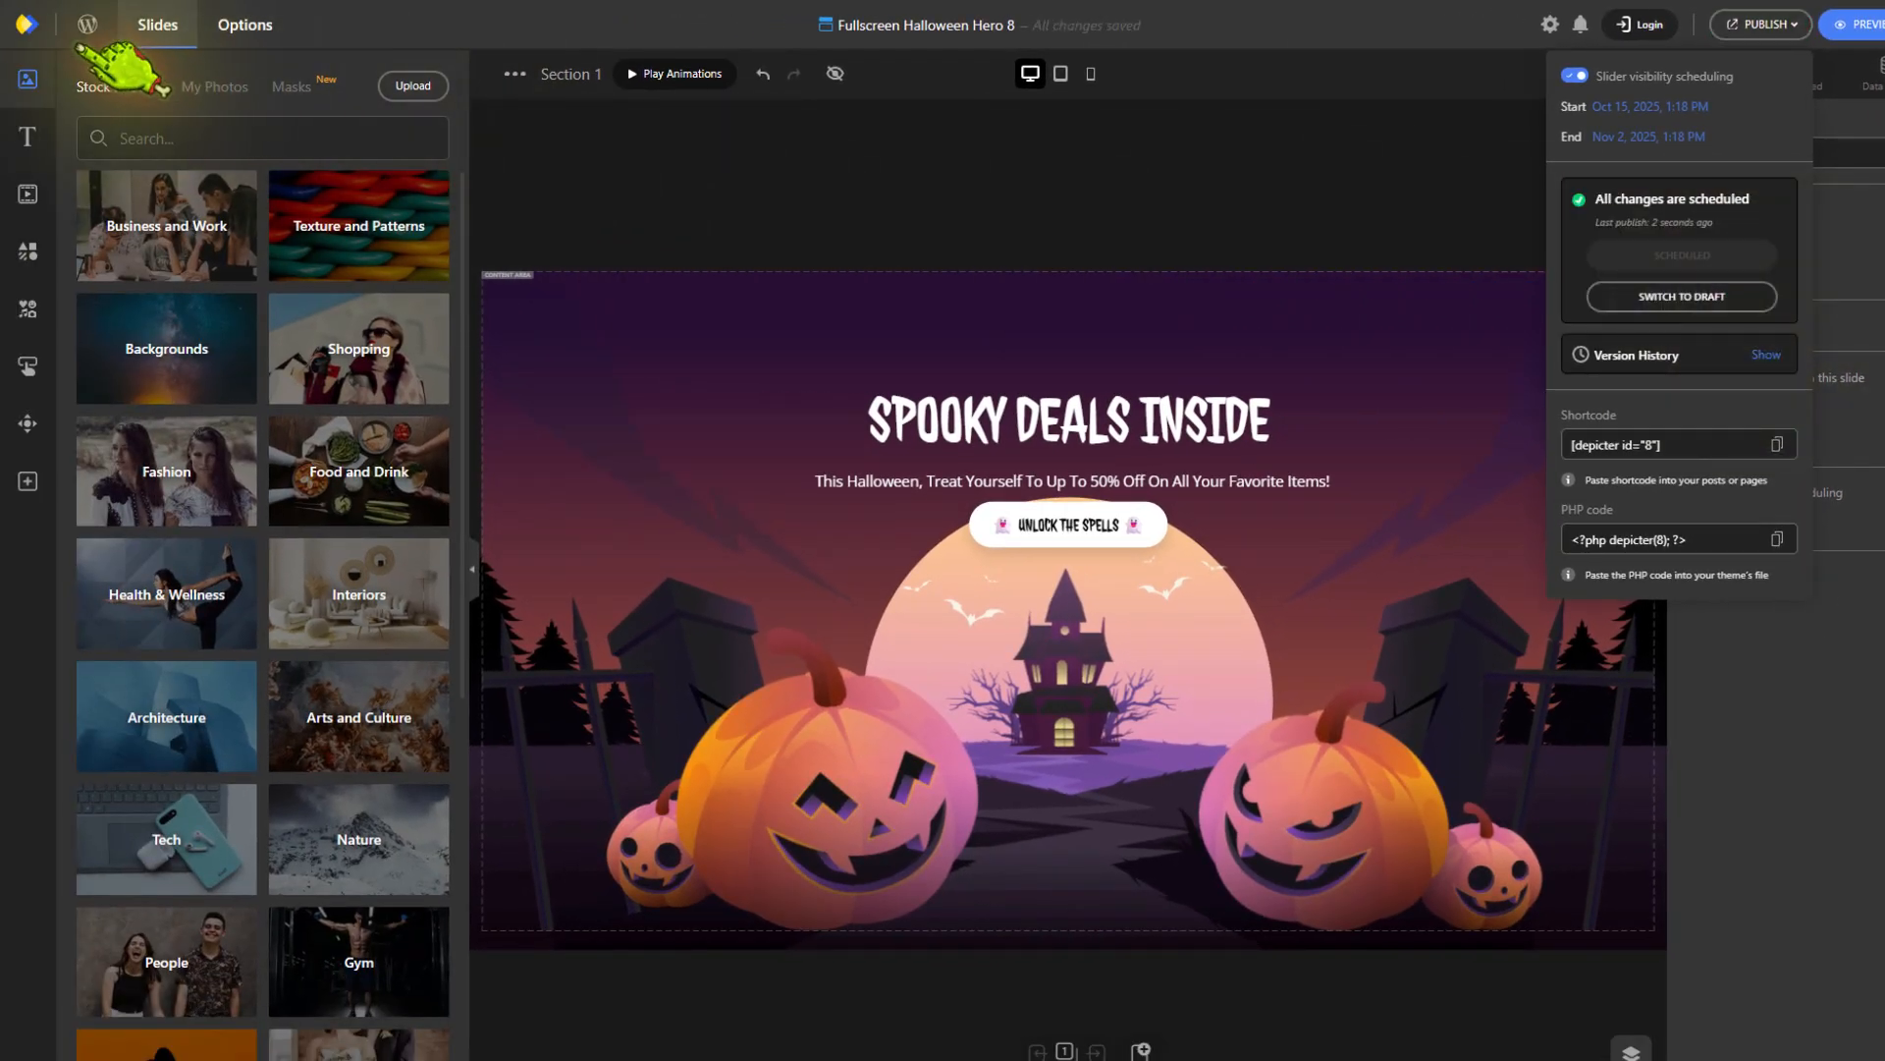
Return to the Depicter dashboard, browse the Halloween templates and preview the Halloween Midnight Sale popup
left_click(87, 23)
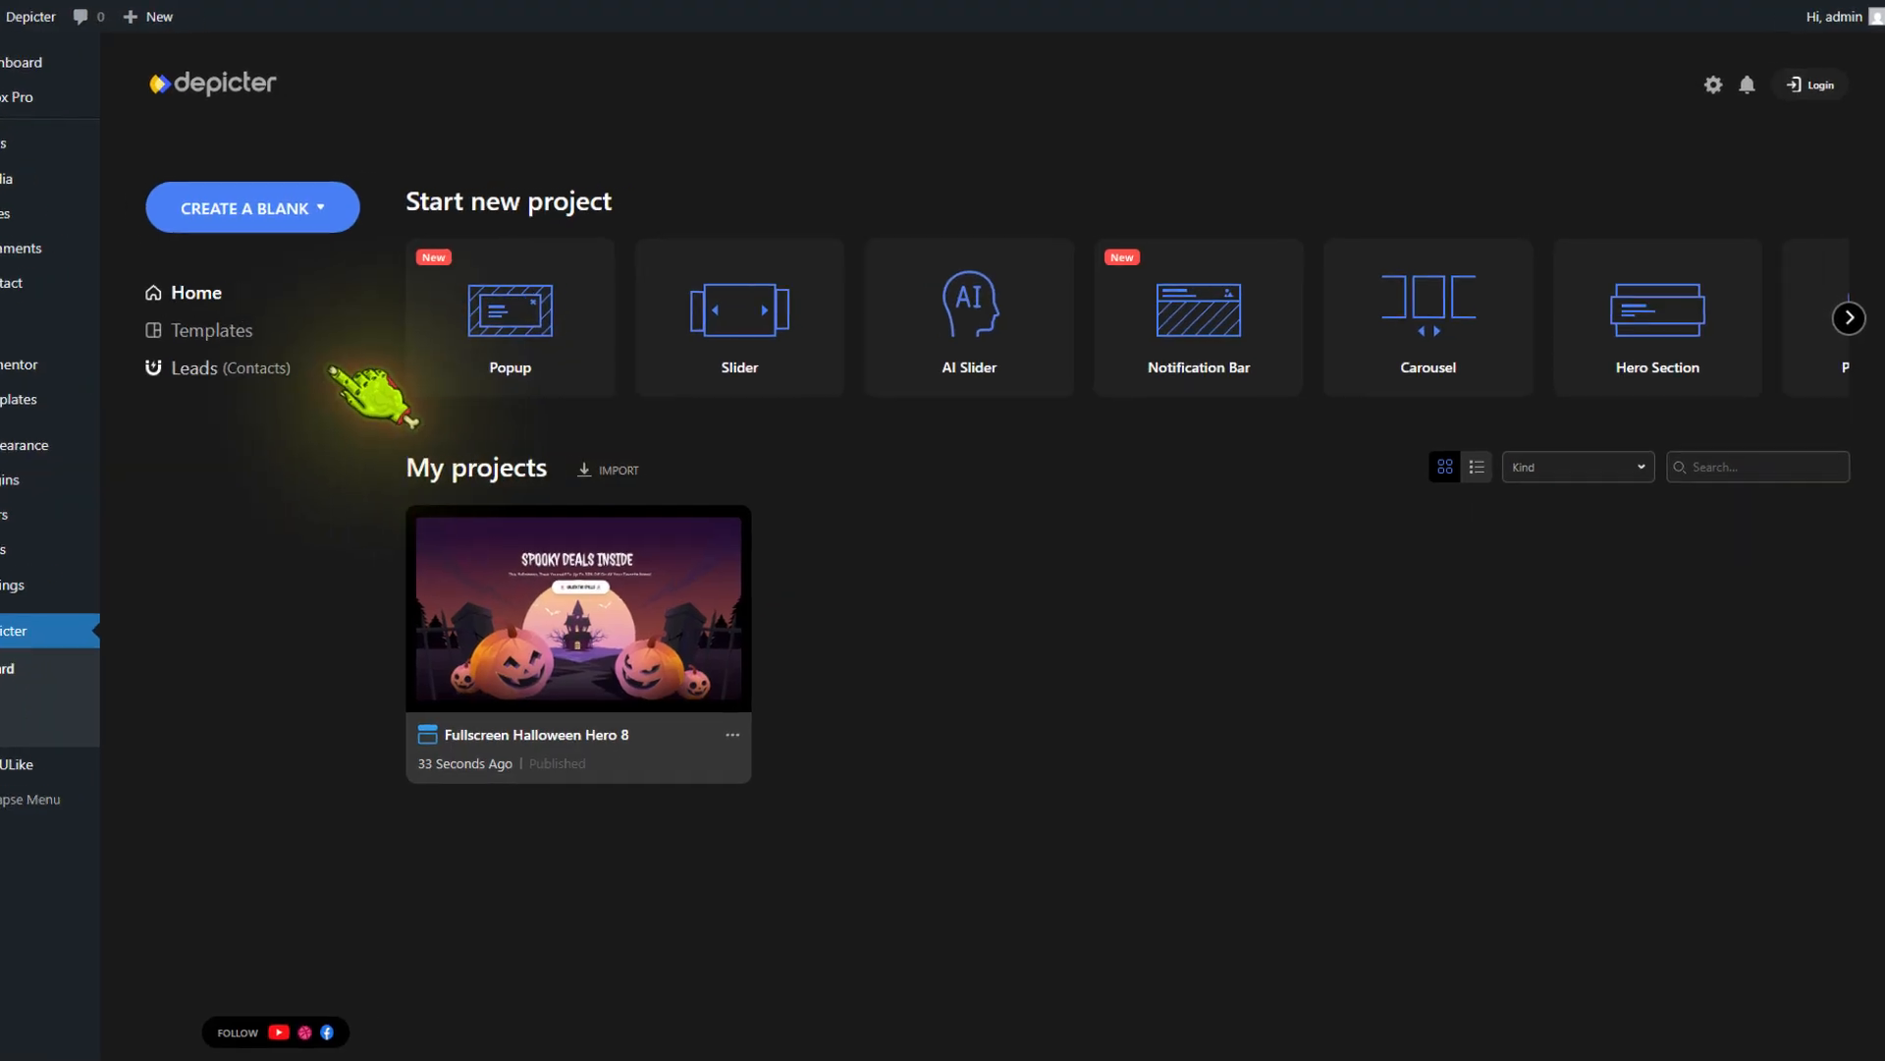
left_click(148, 354)
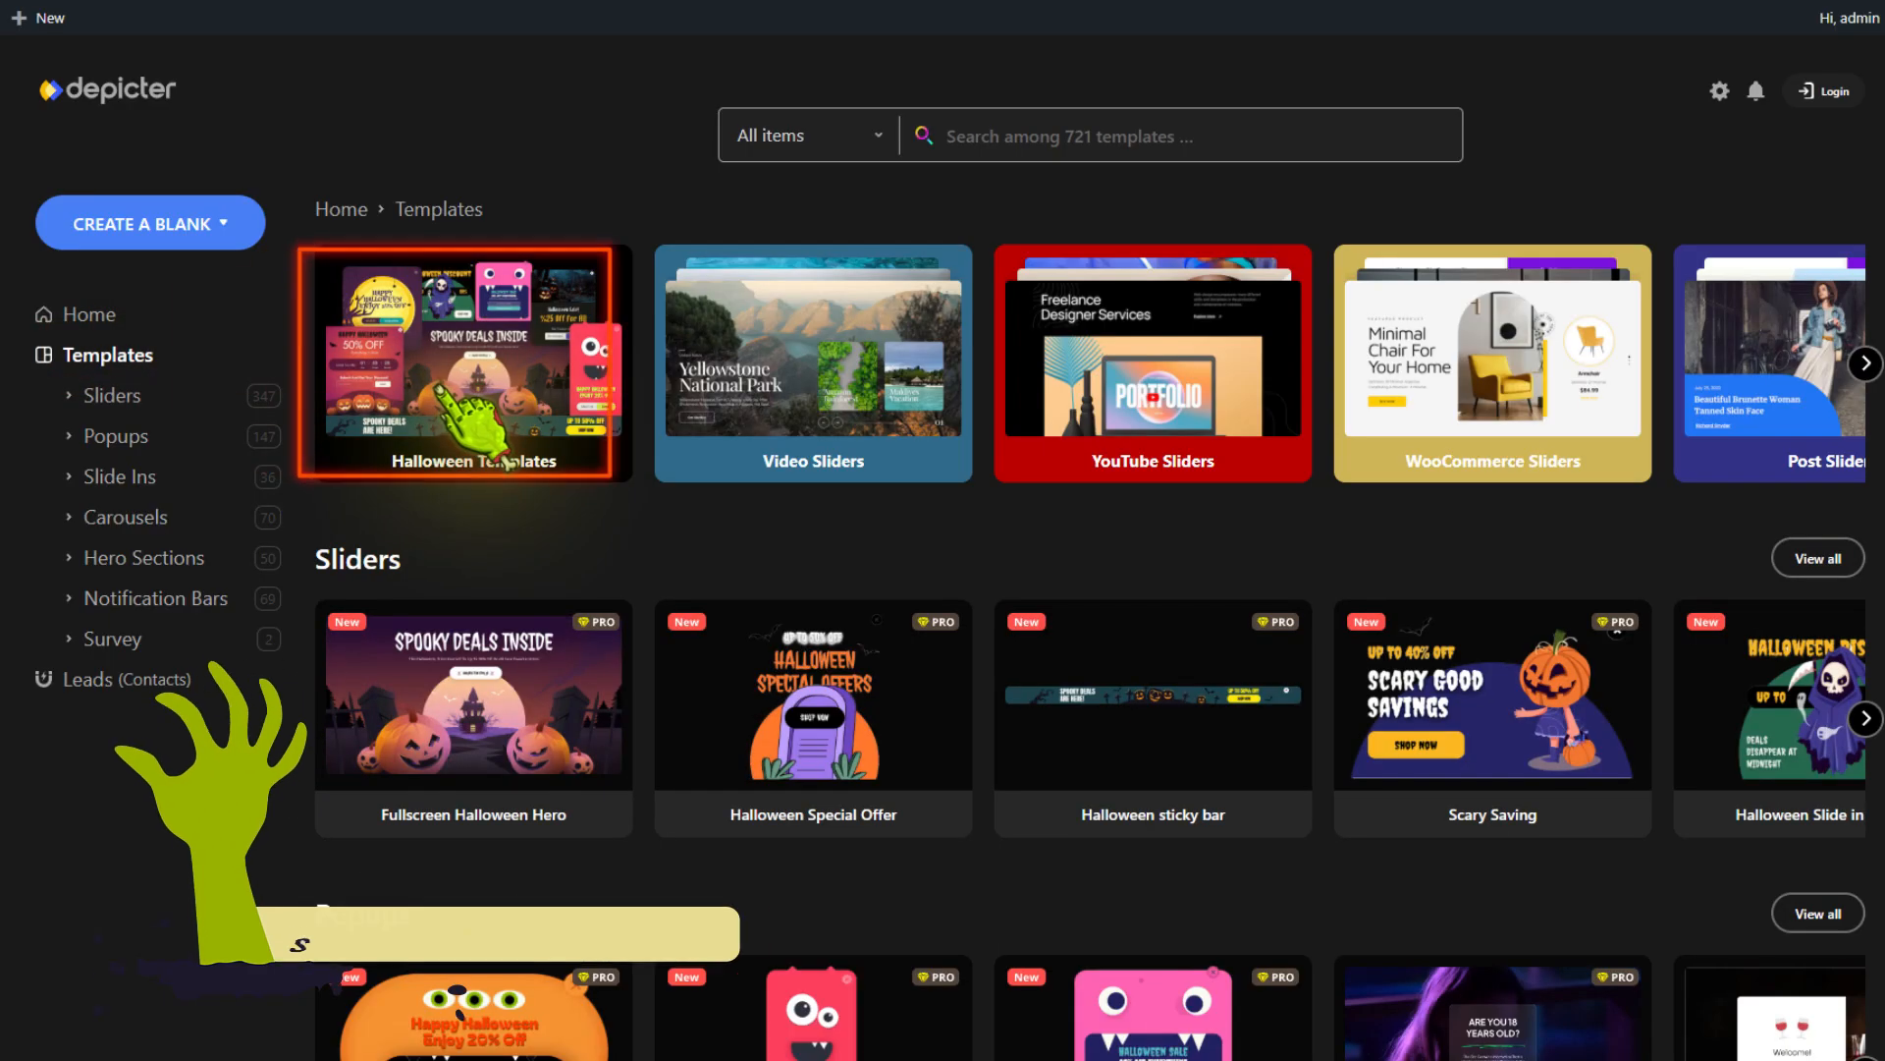
left_click(462, 393)
scroll(736, 652, "down", 3)
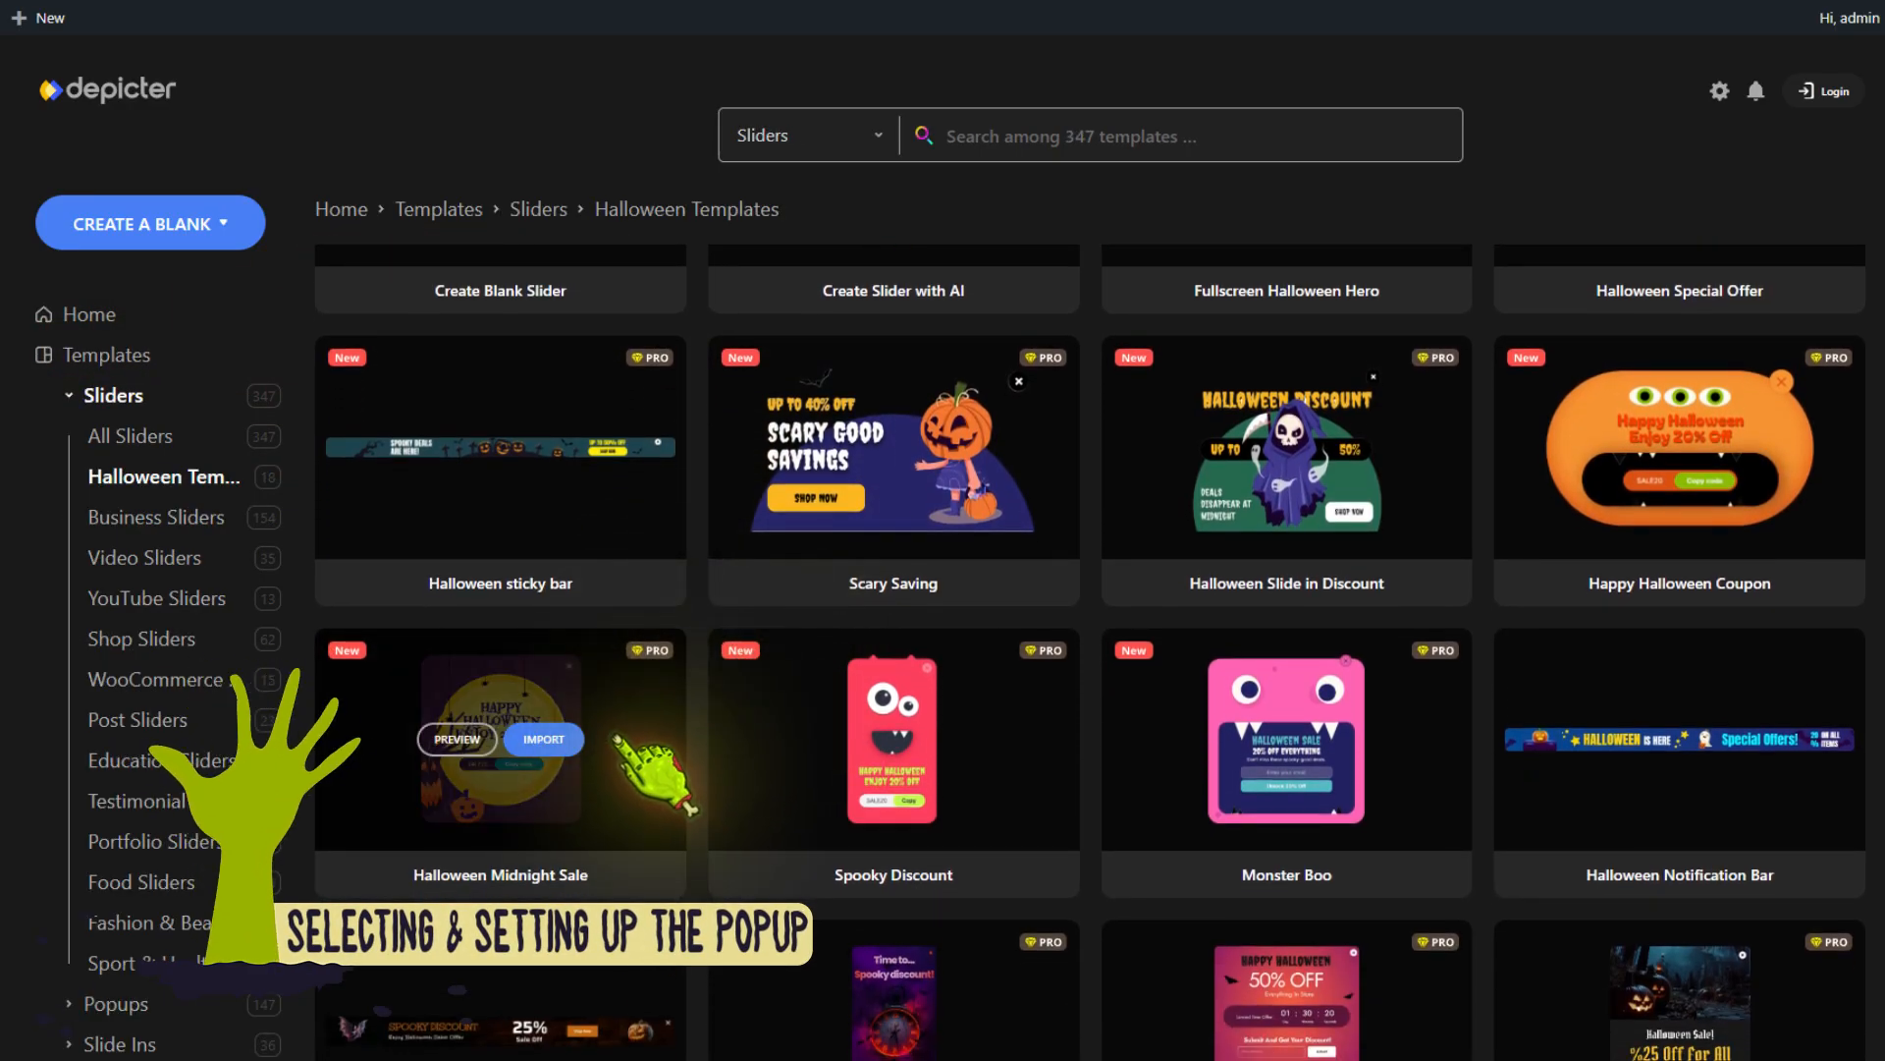
left_click(454, 752)
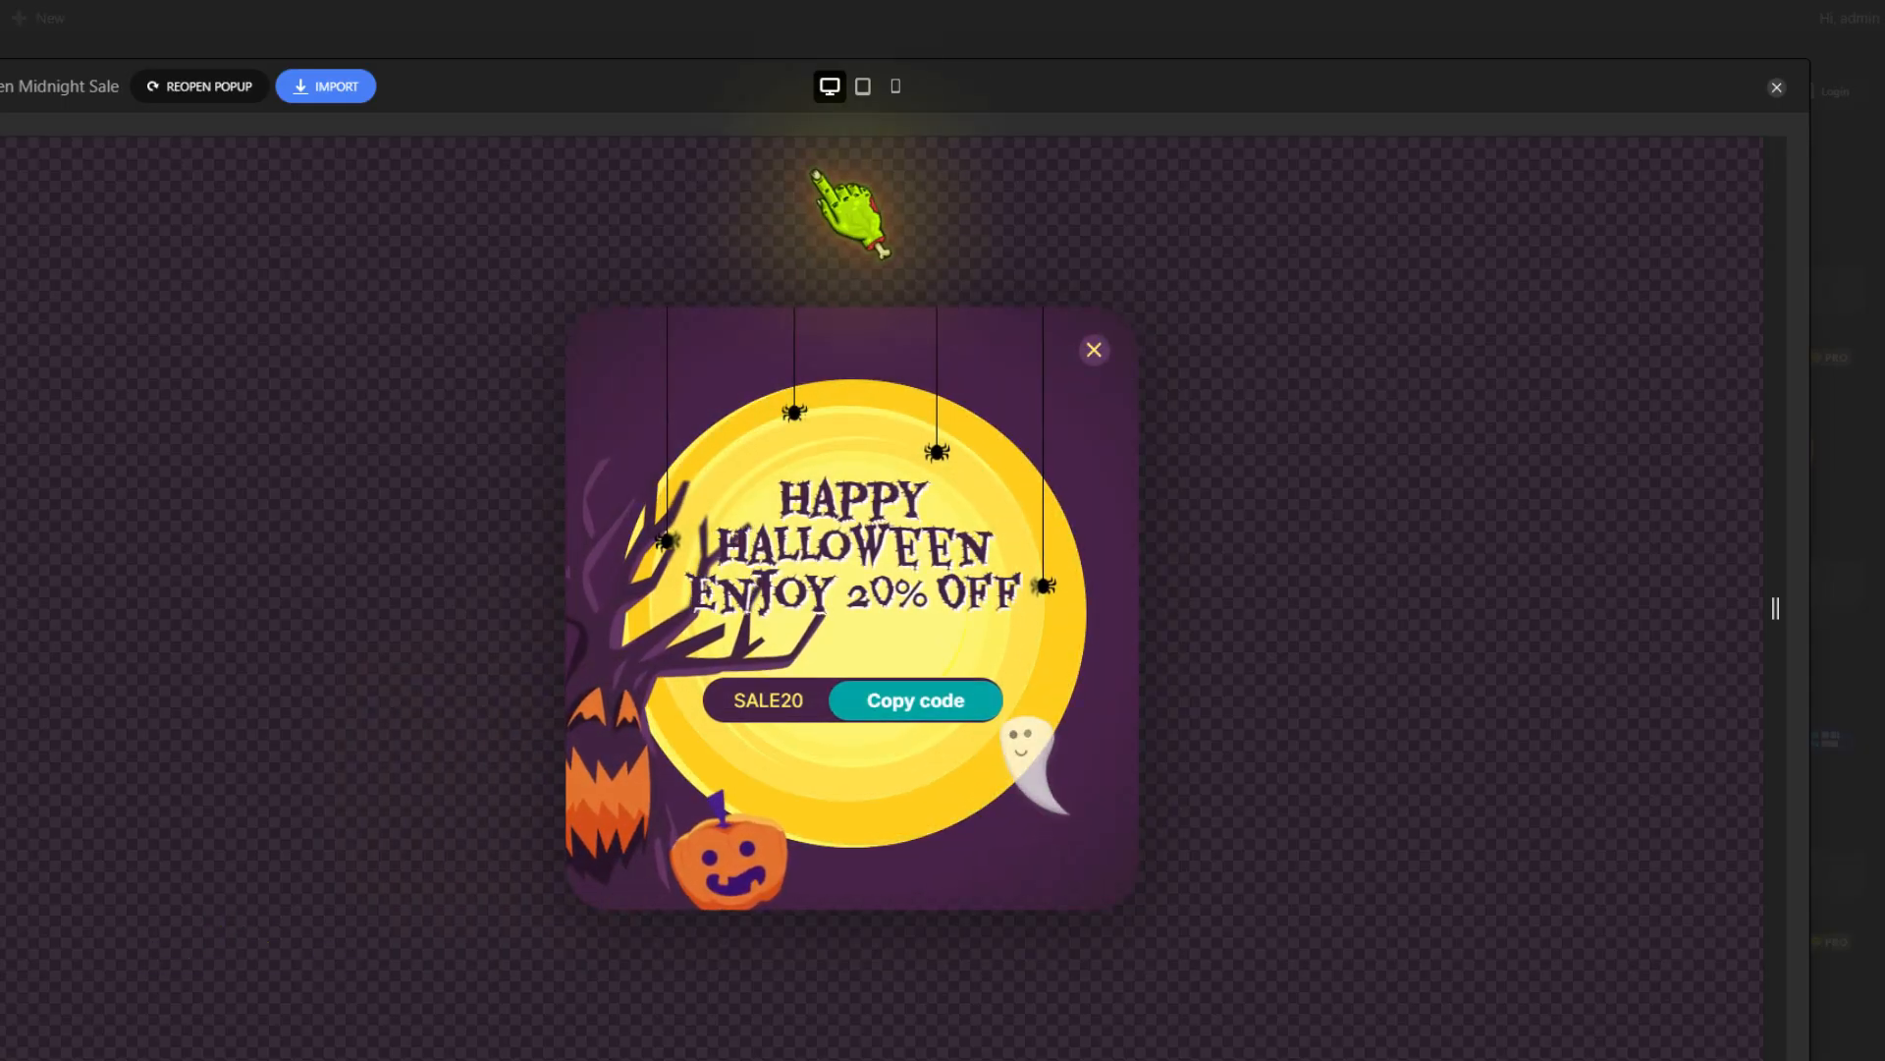
Preview the Halloween Midnight Sale popup at tablet, mobile and desktop sizes and import it
left_click(863, 87)
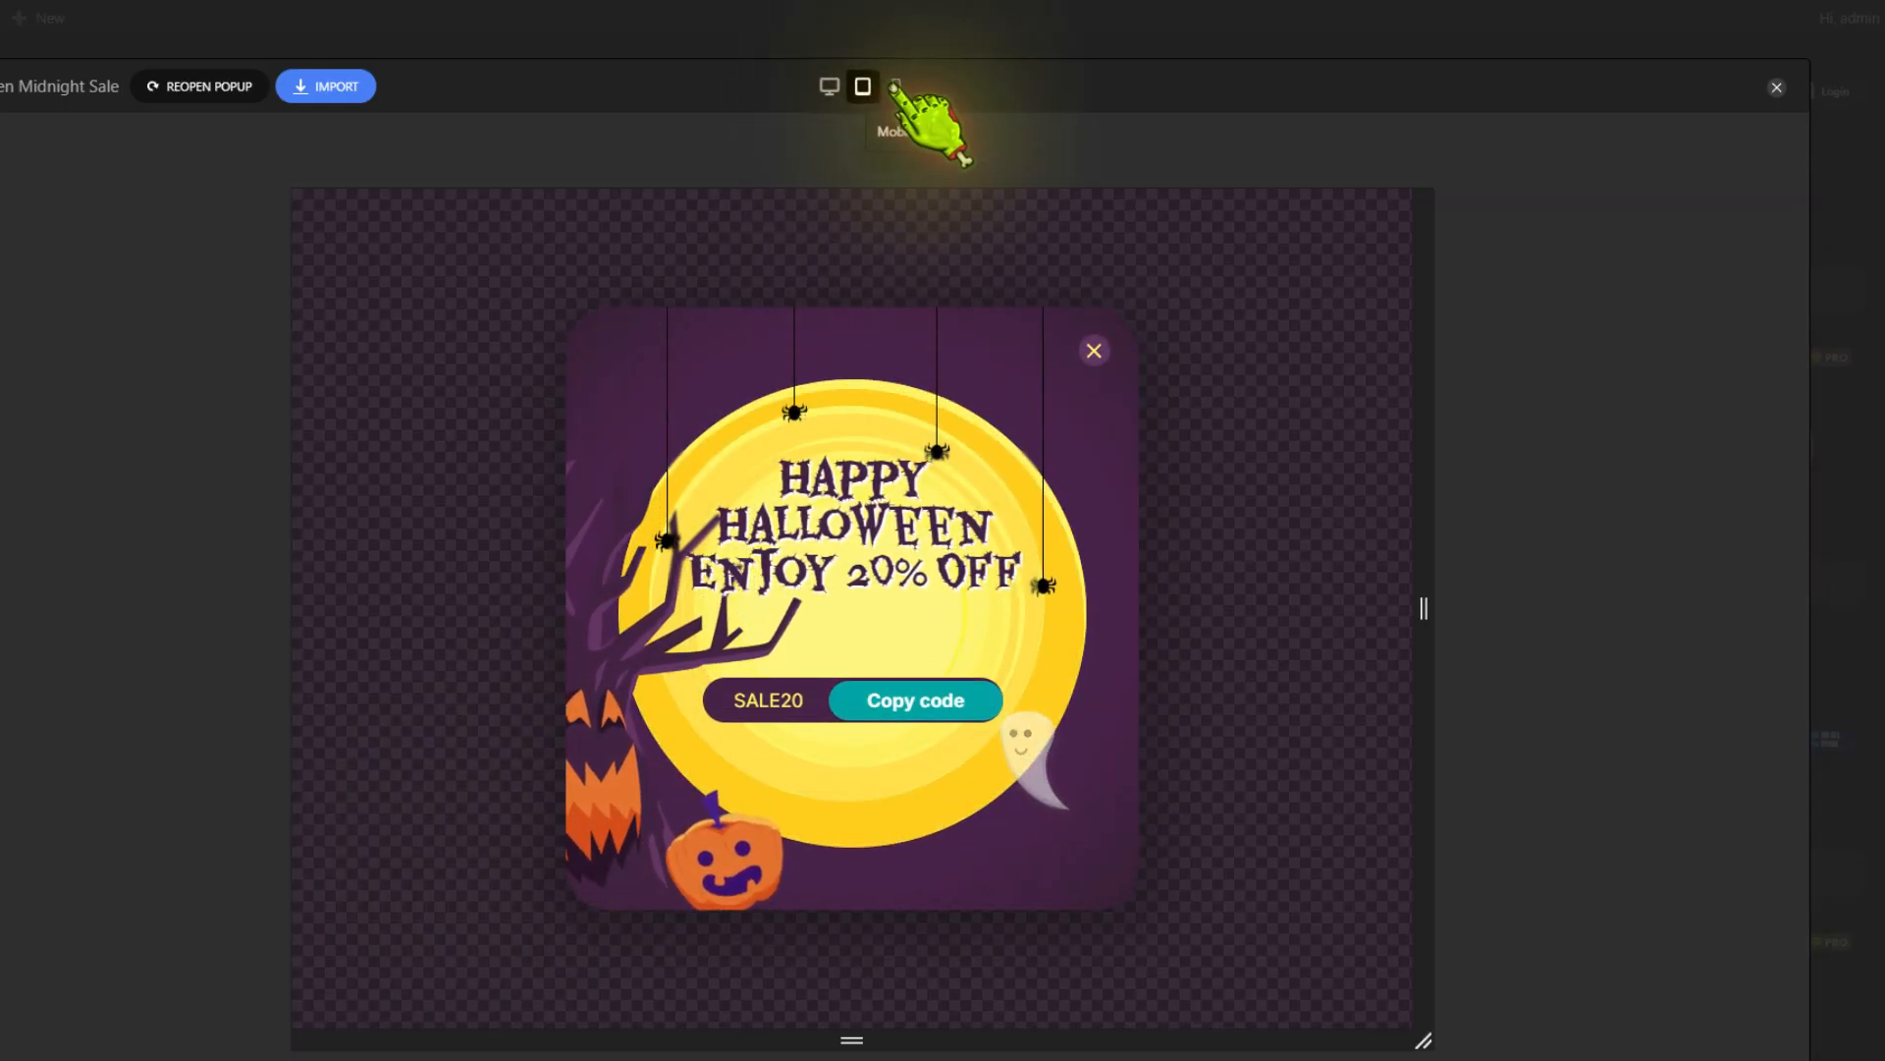
left_click(895, 88)
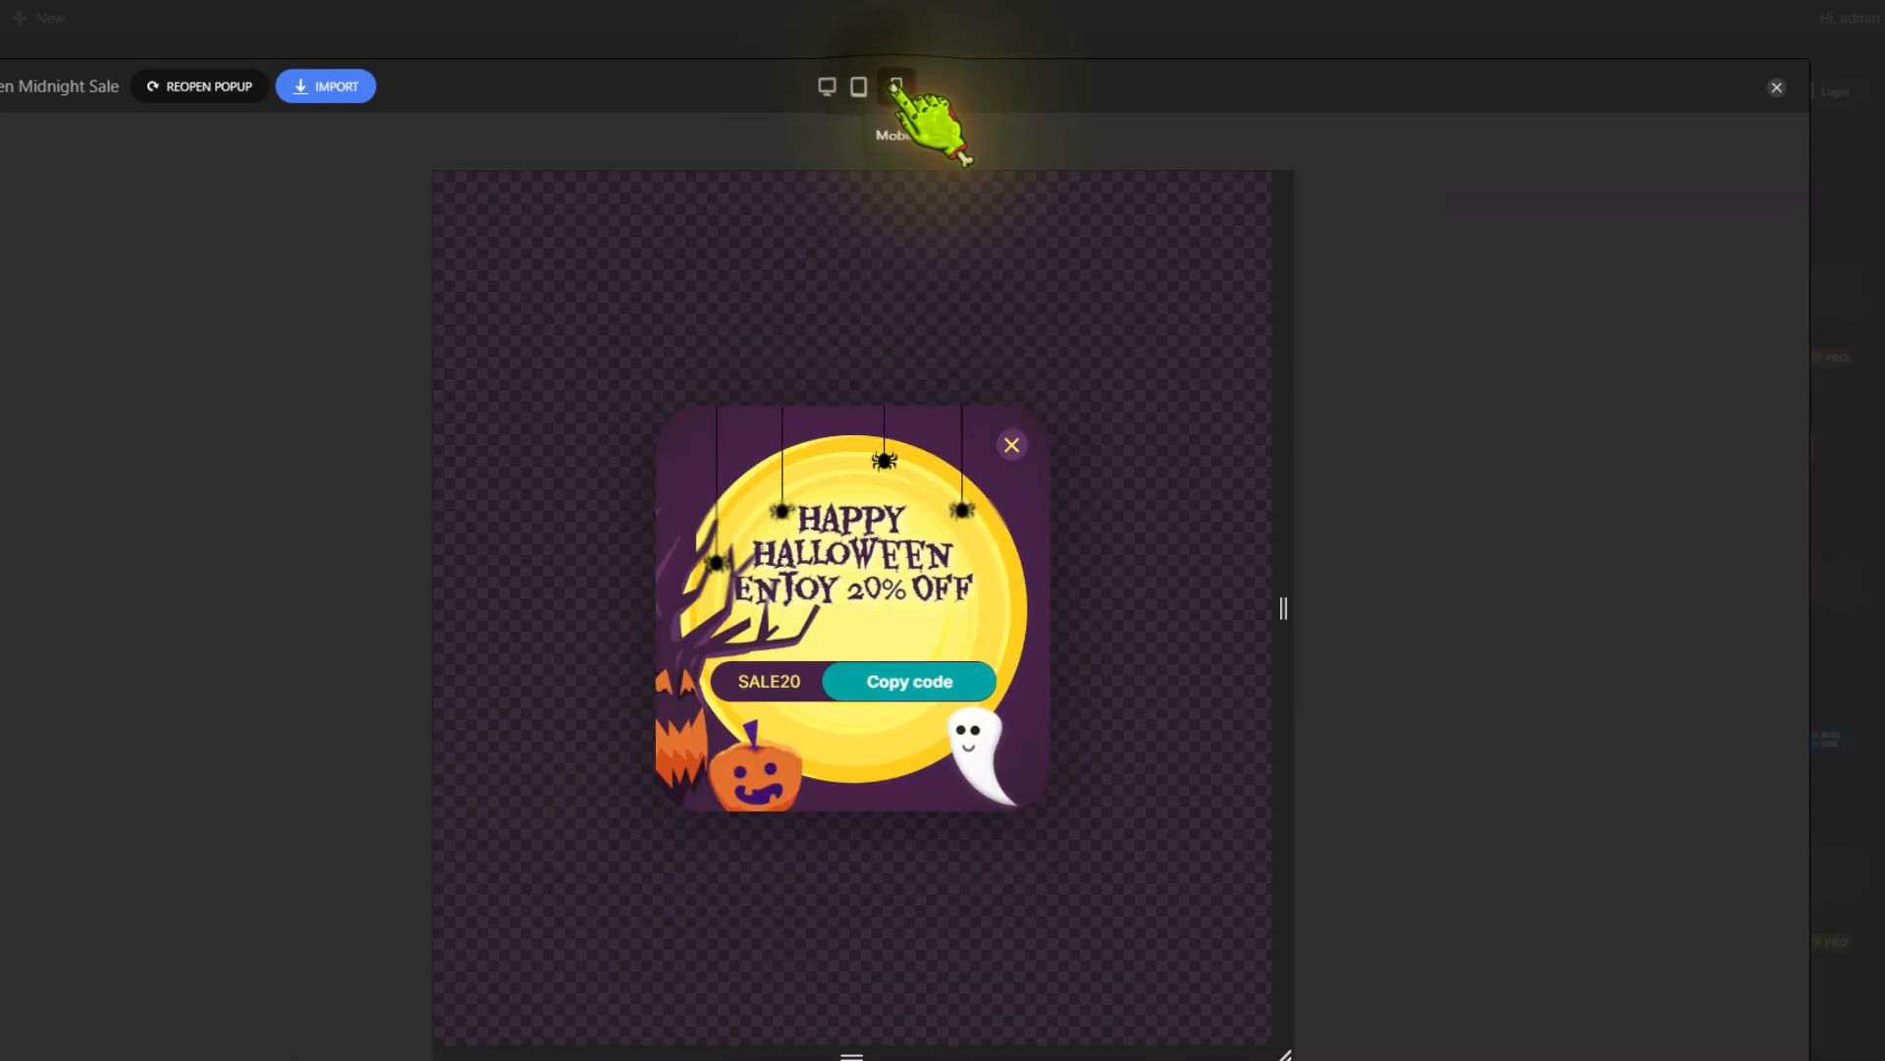
left_click(832, 87)
left_click(325, 86)
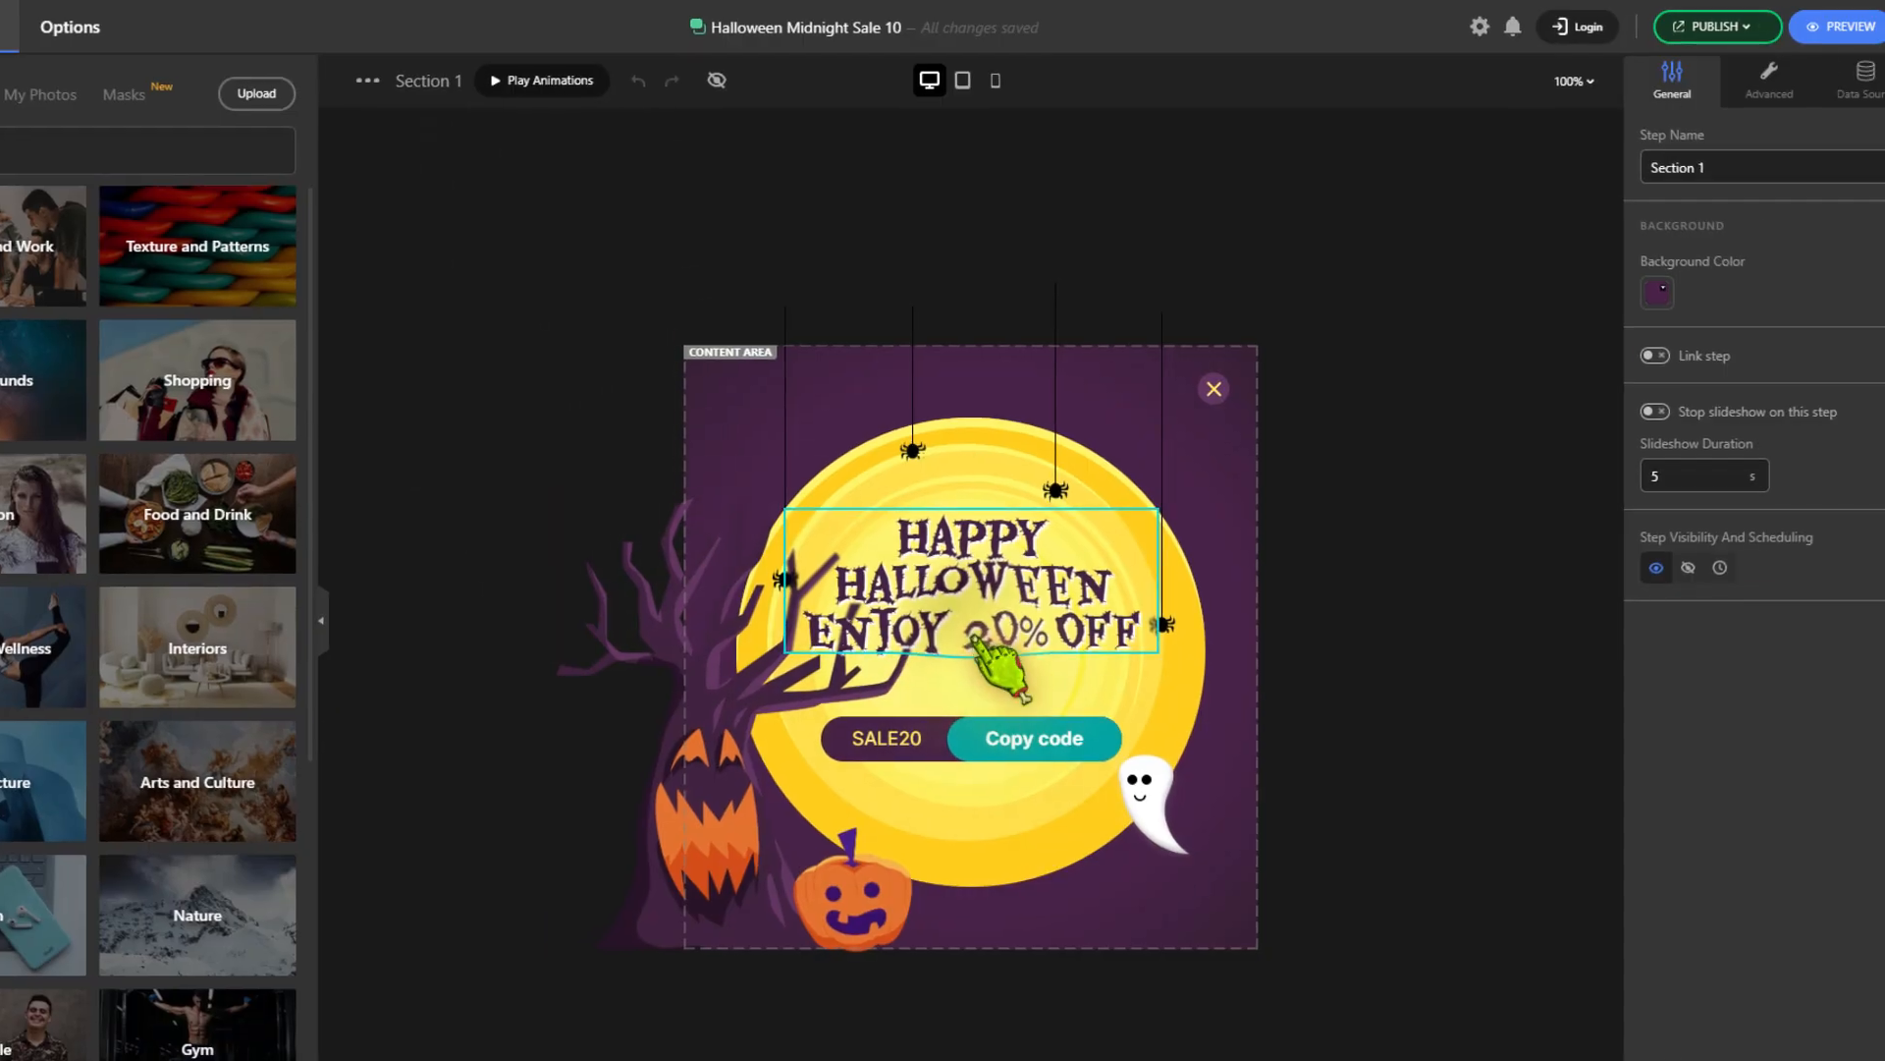
Change the popup's headline discount to 35% OFF and its coupon code to SALE35
double_click(986, 639)
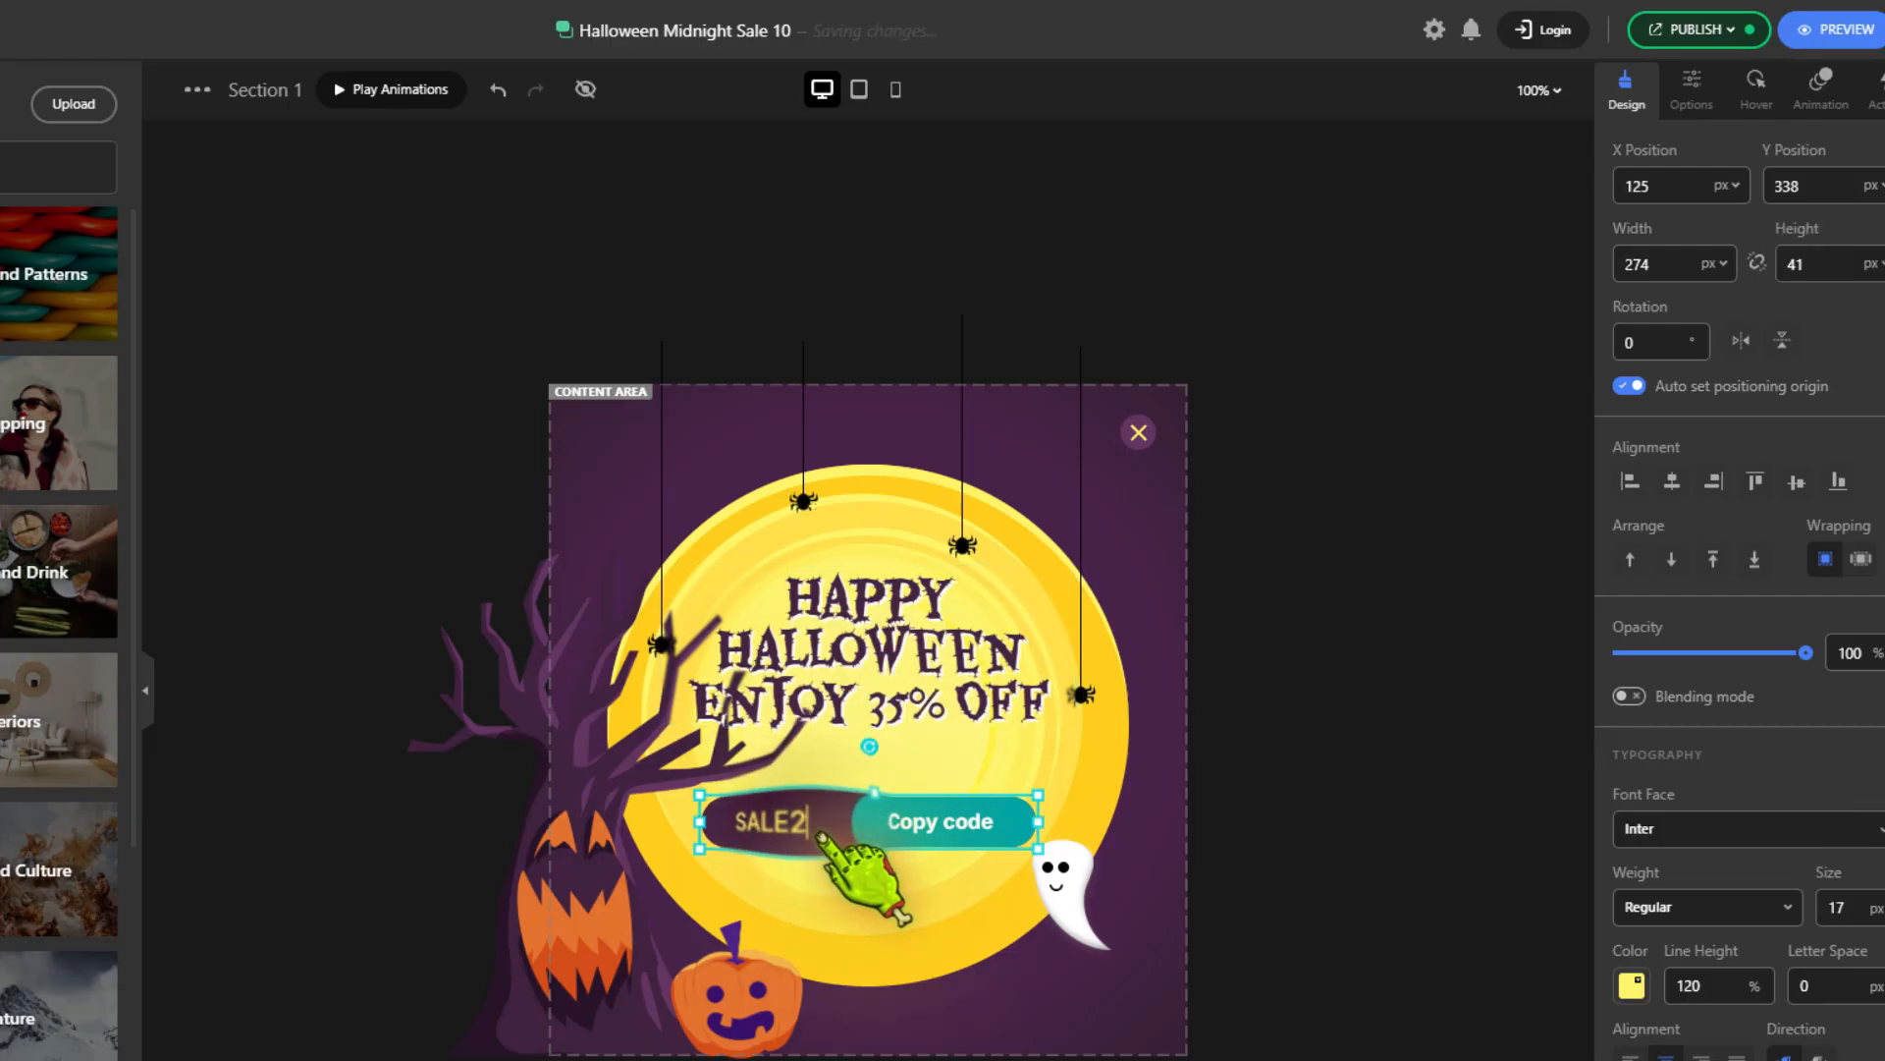
type("5")
Enable the Click trigger in the popup's display rules with the CSS selector .halloween and save the rules
left_click(1669, 32)
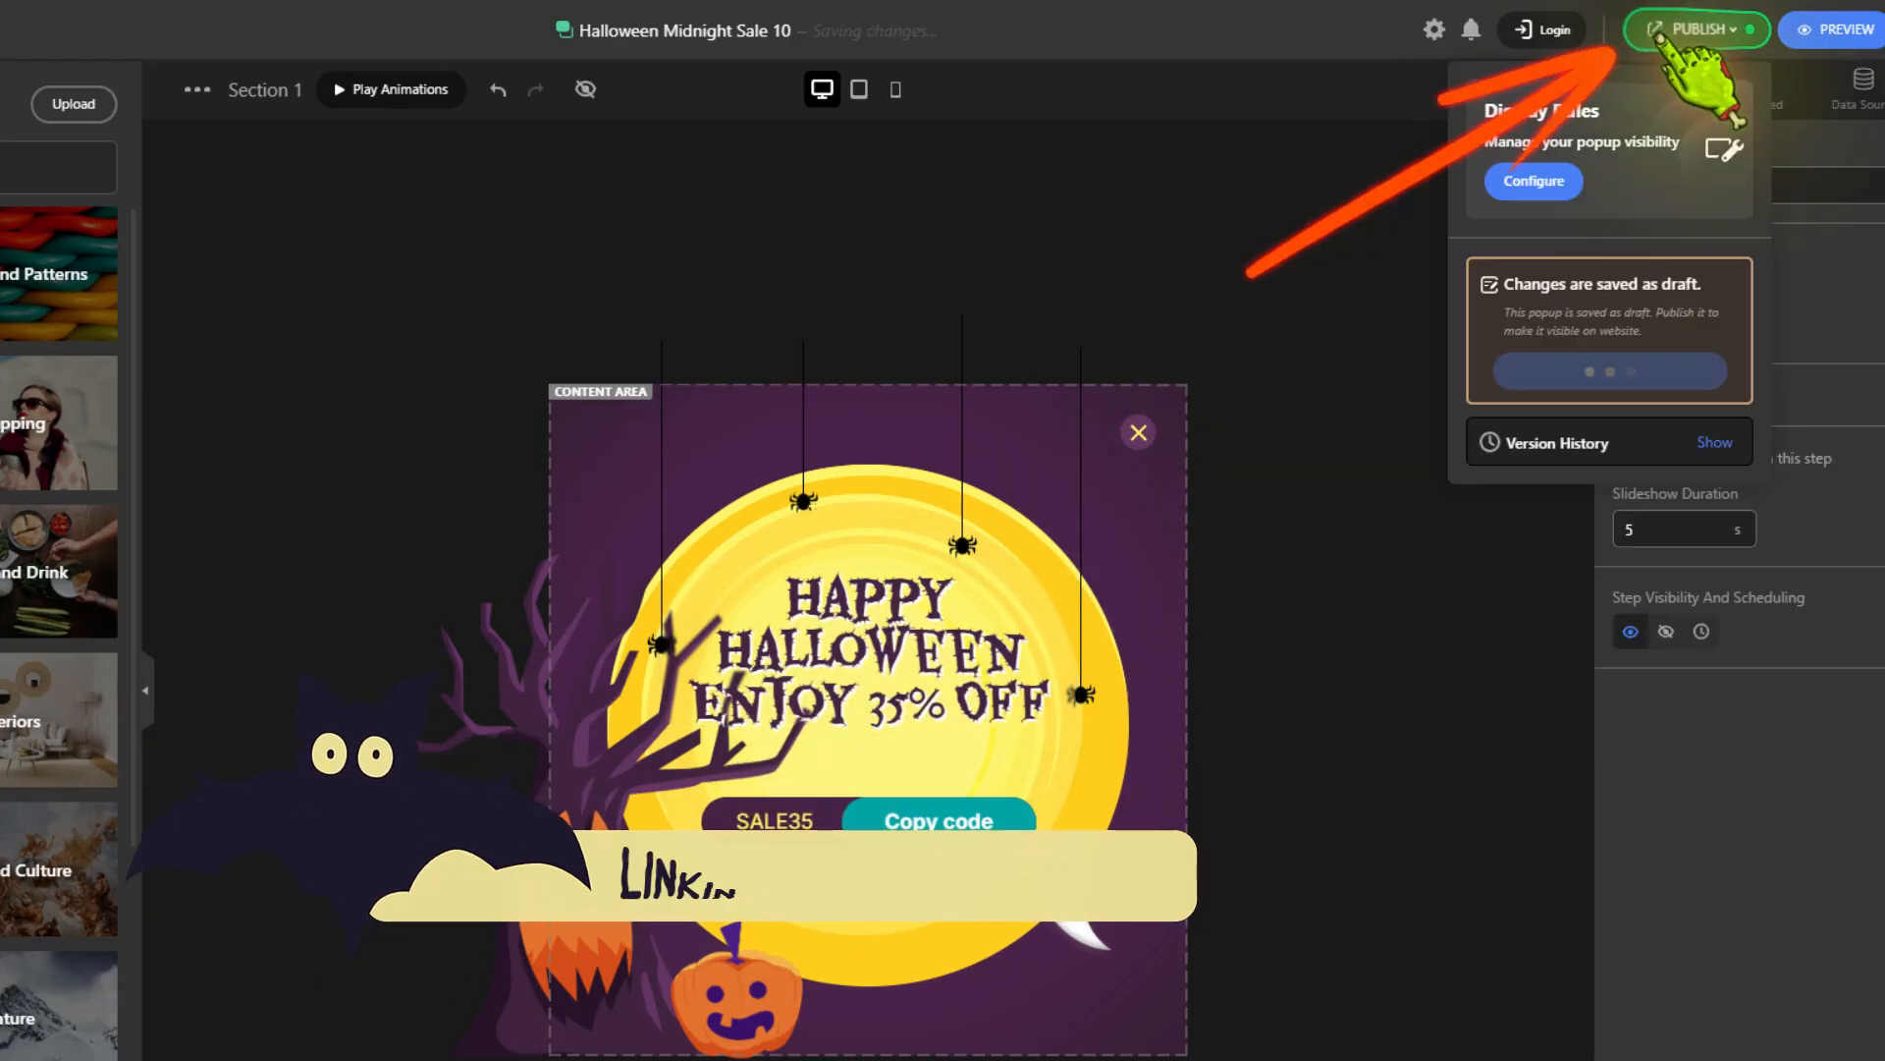
left_click(1534, 180)
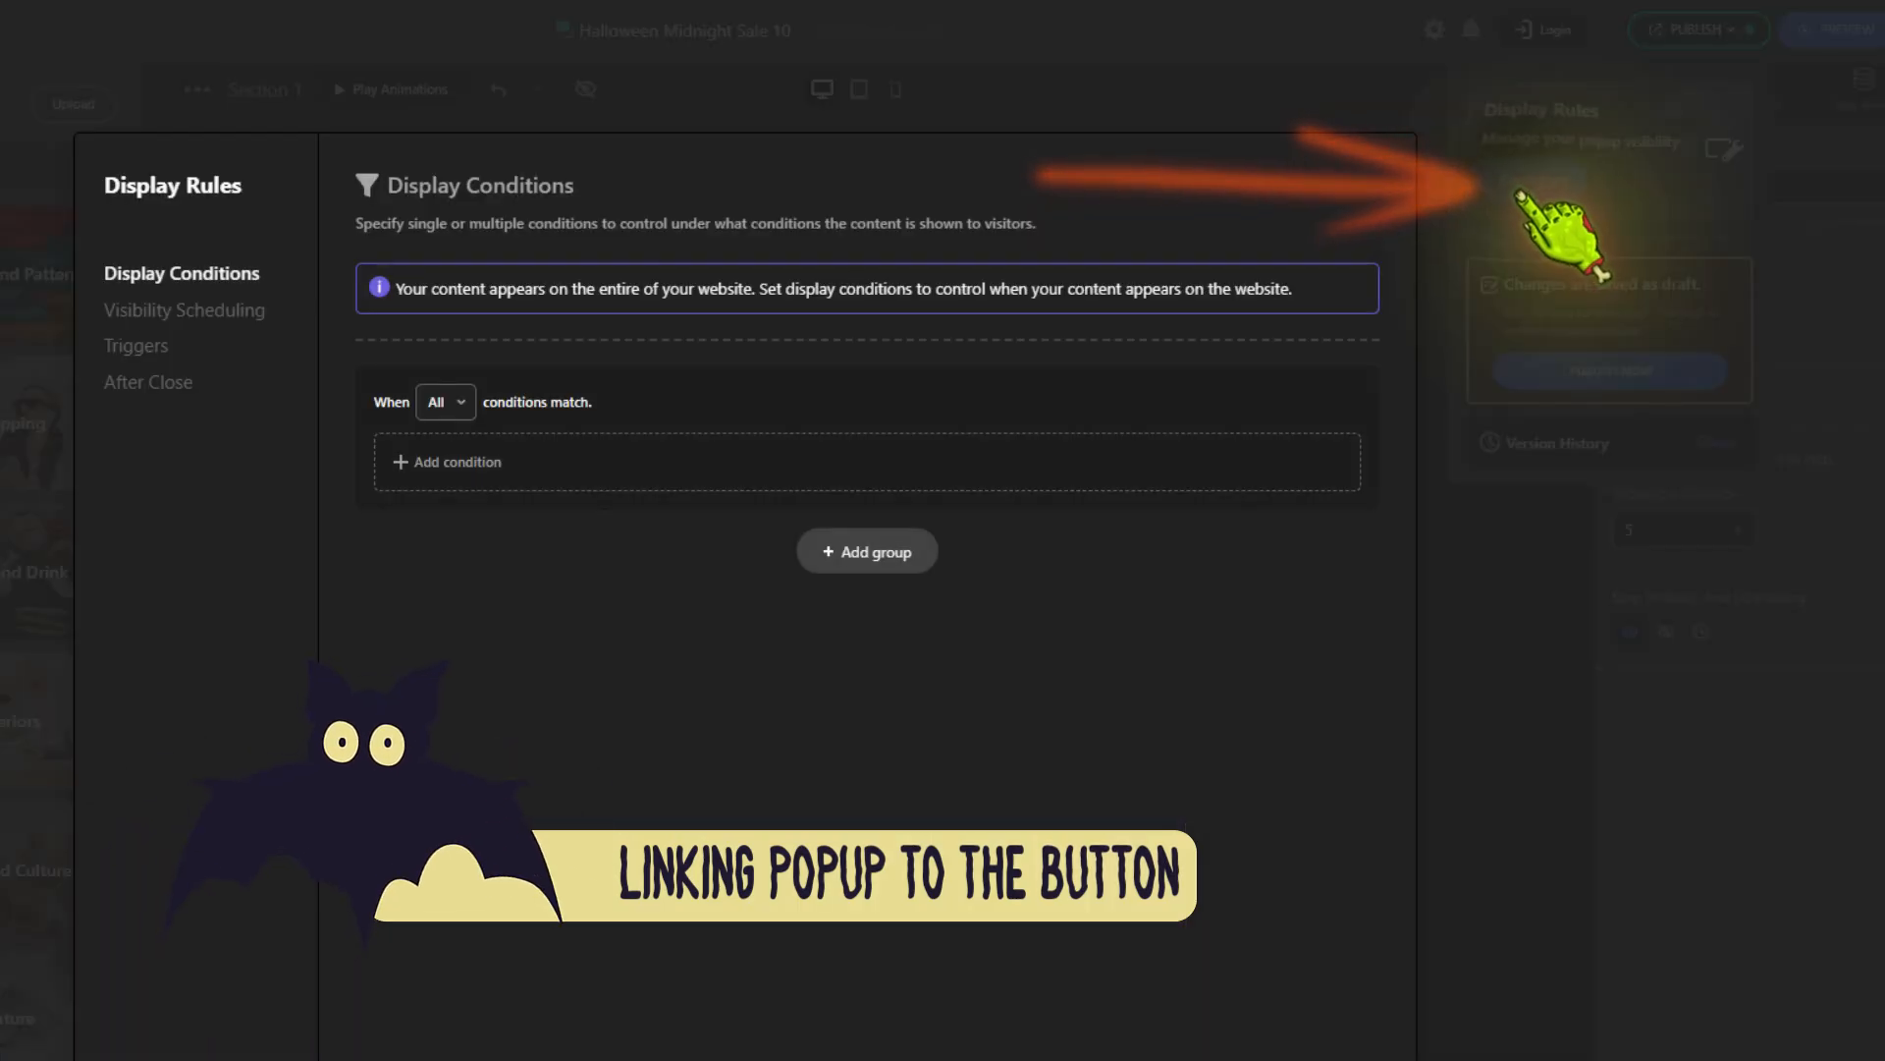
left_click(245, 349)
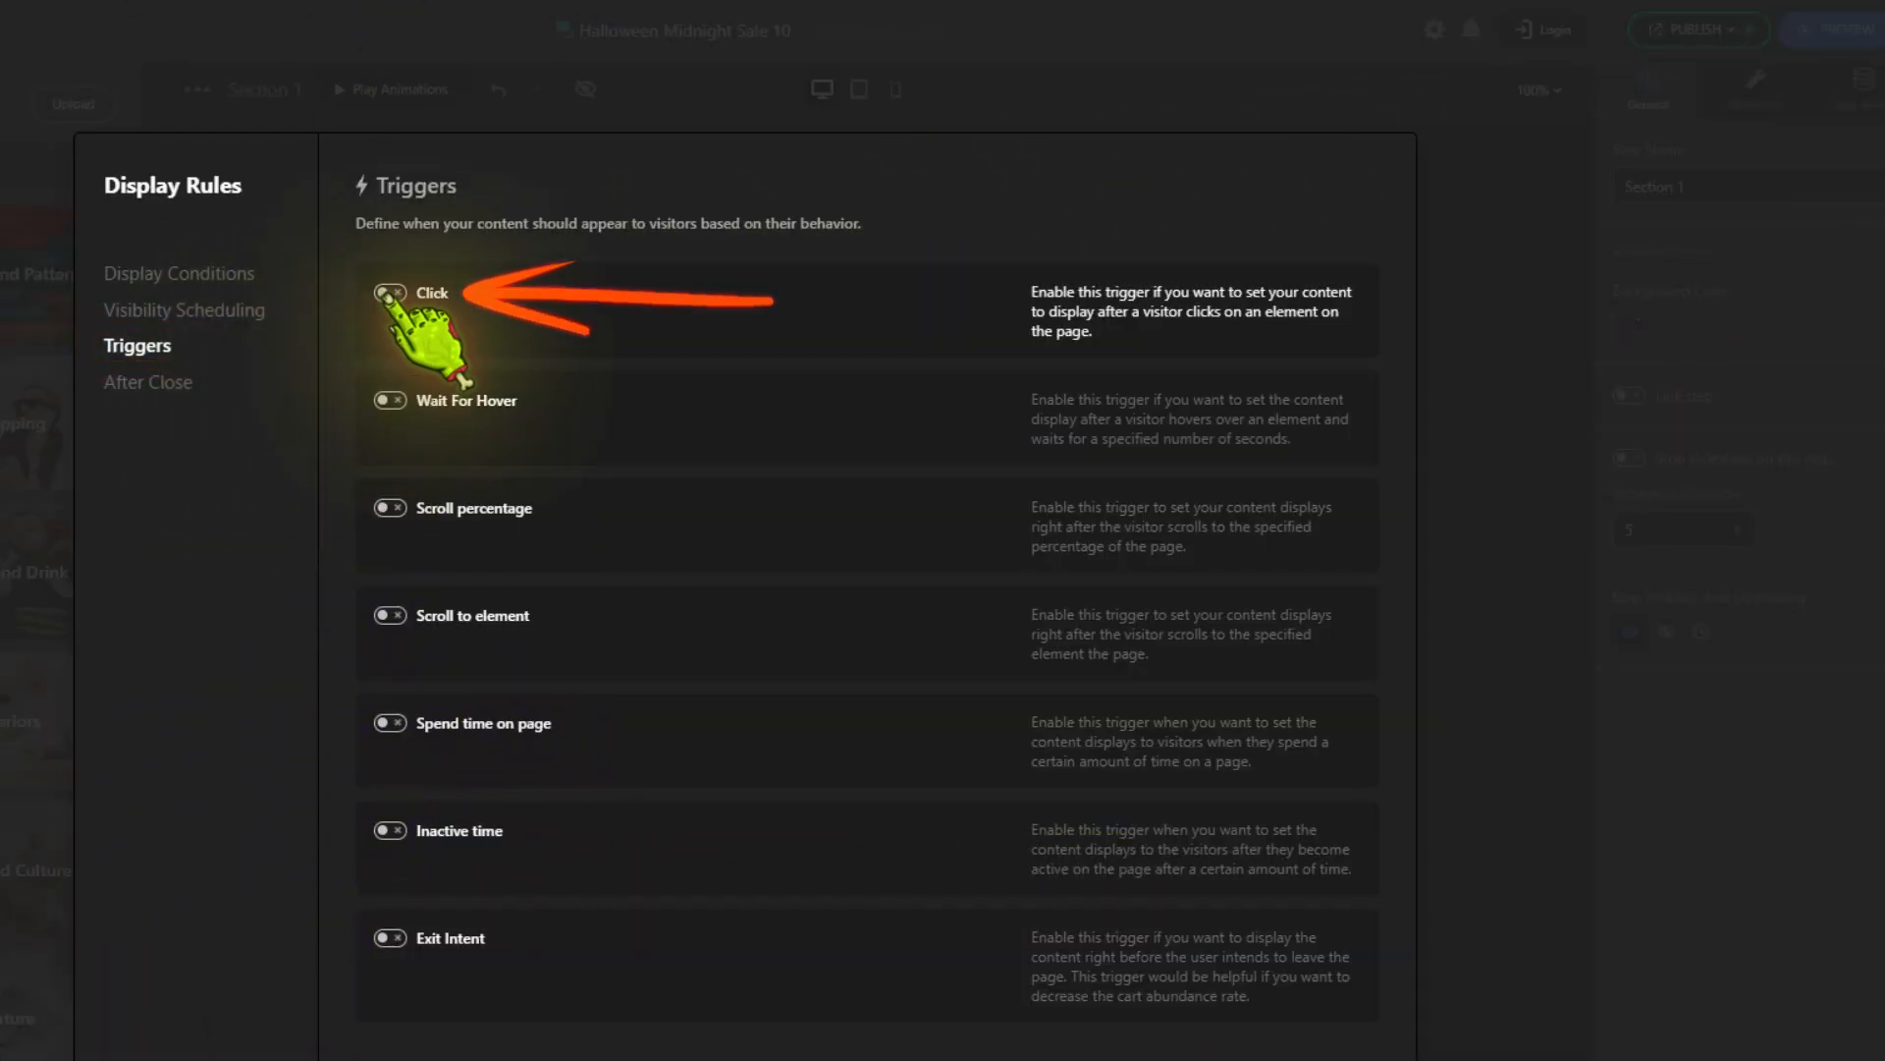
left_click(390, 292)
left_click(429, 365)
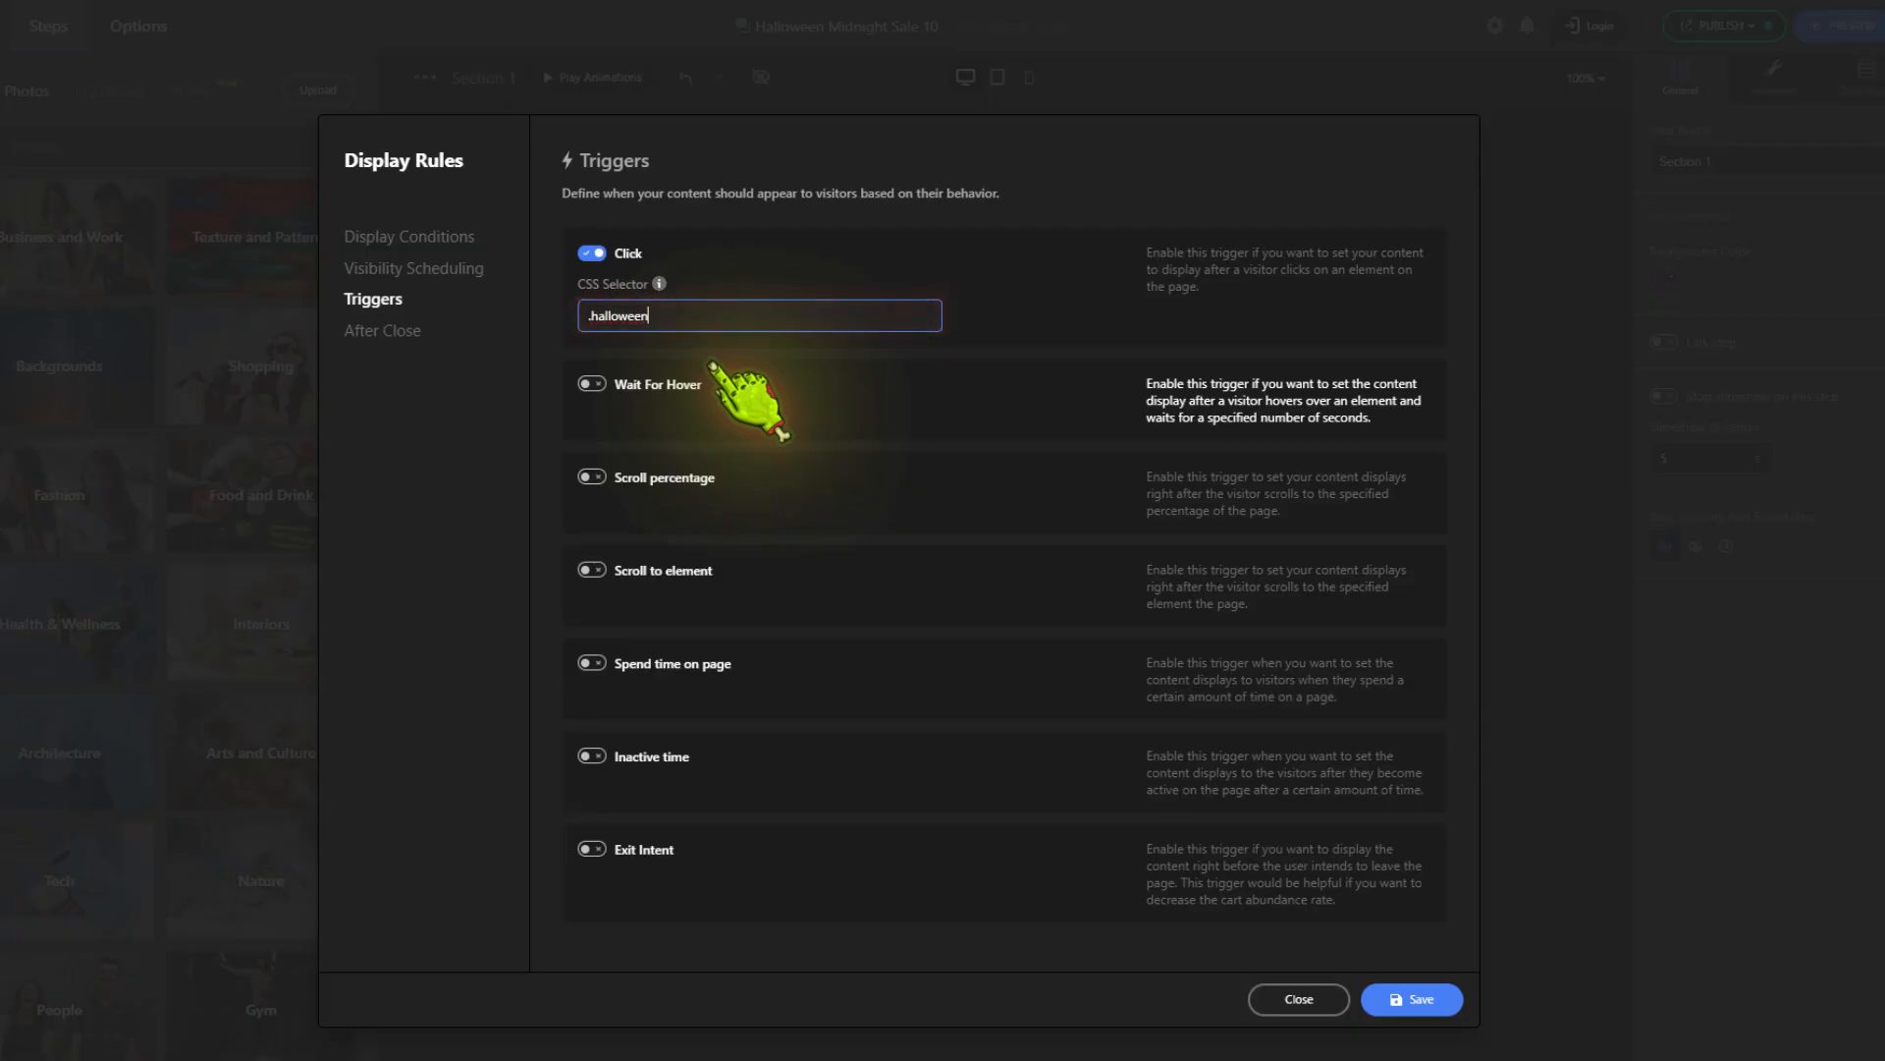
left_click(1395, 998)
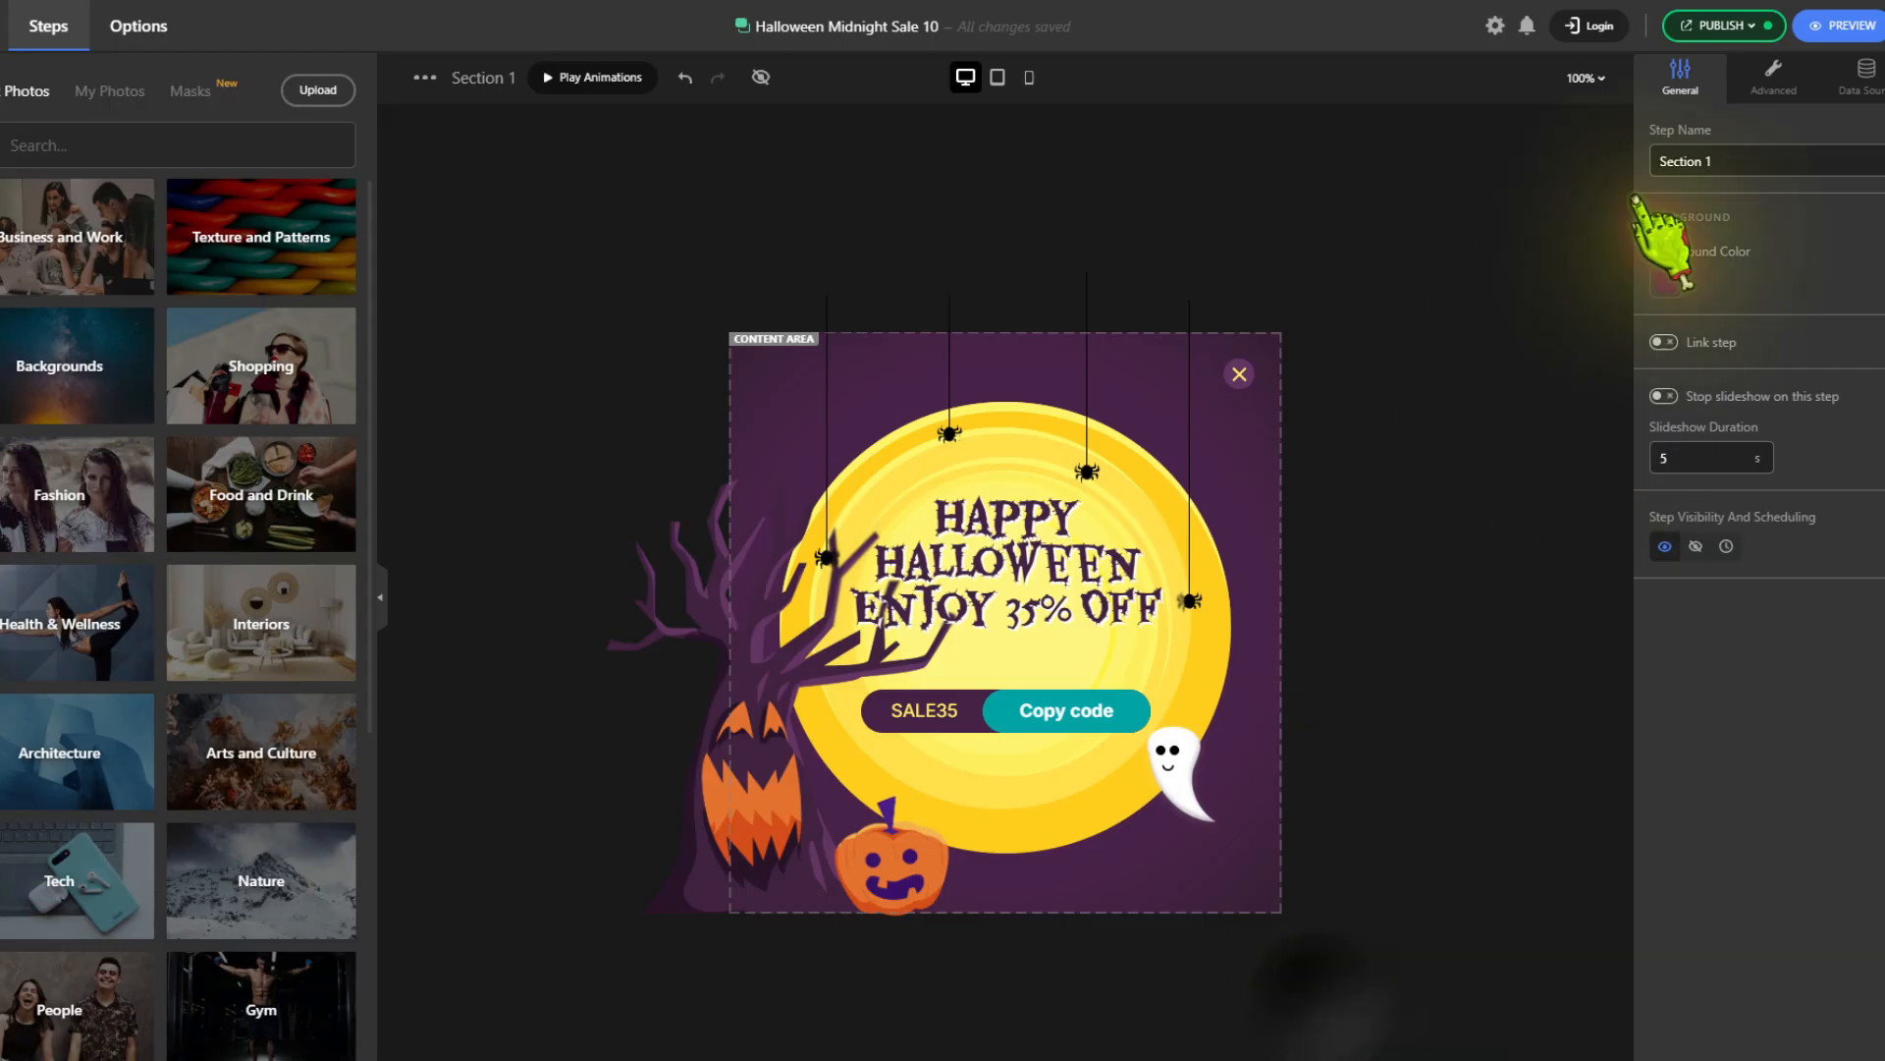
Publish the Halloween popup with its current display rules
left_click(1724, 25)
left_click(1640, 324)
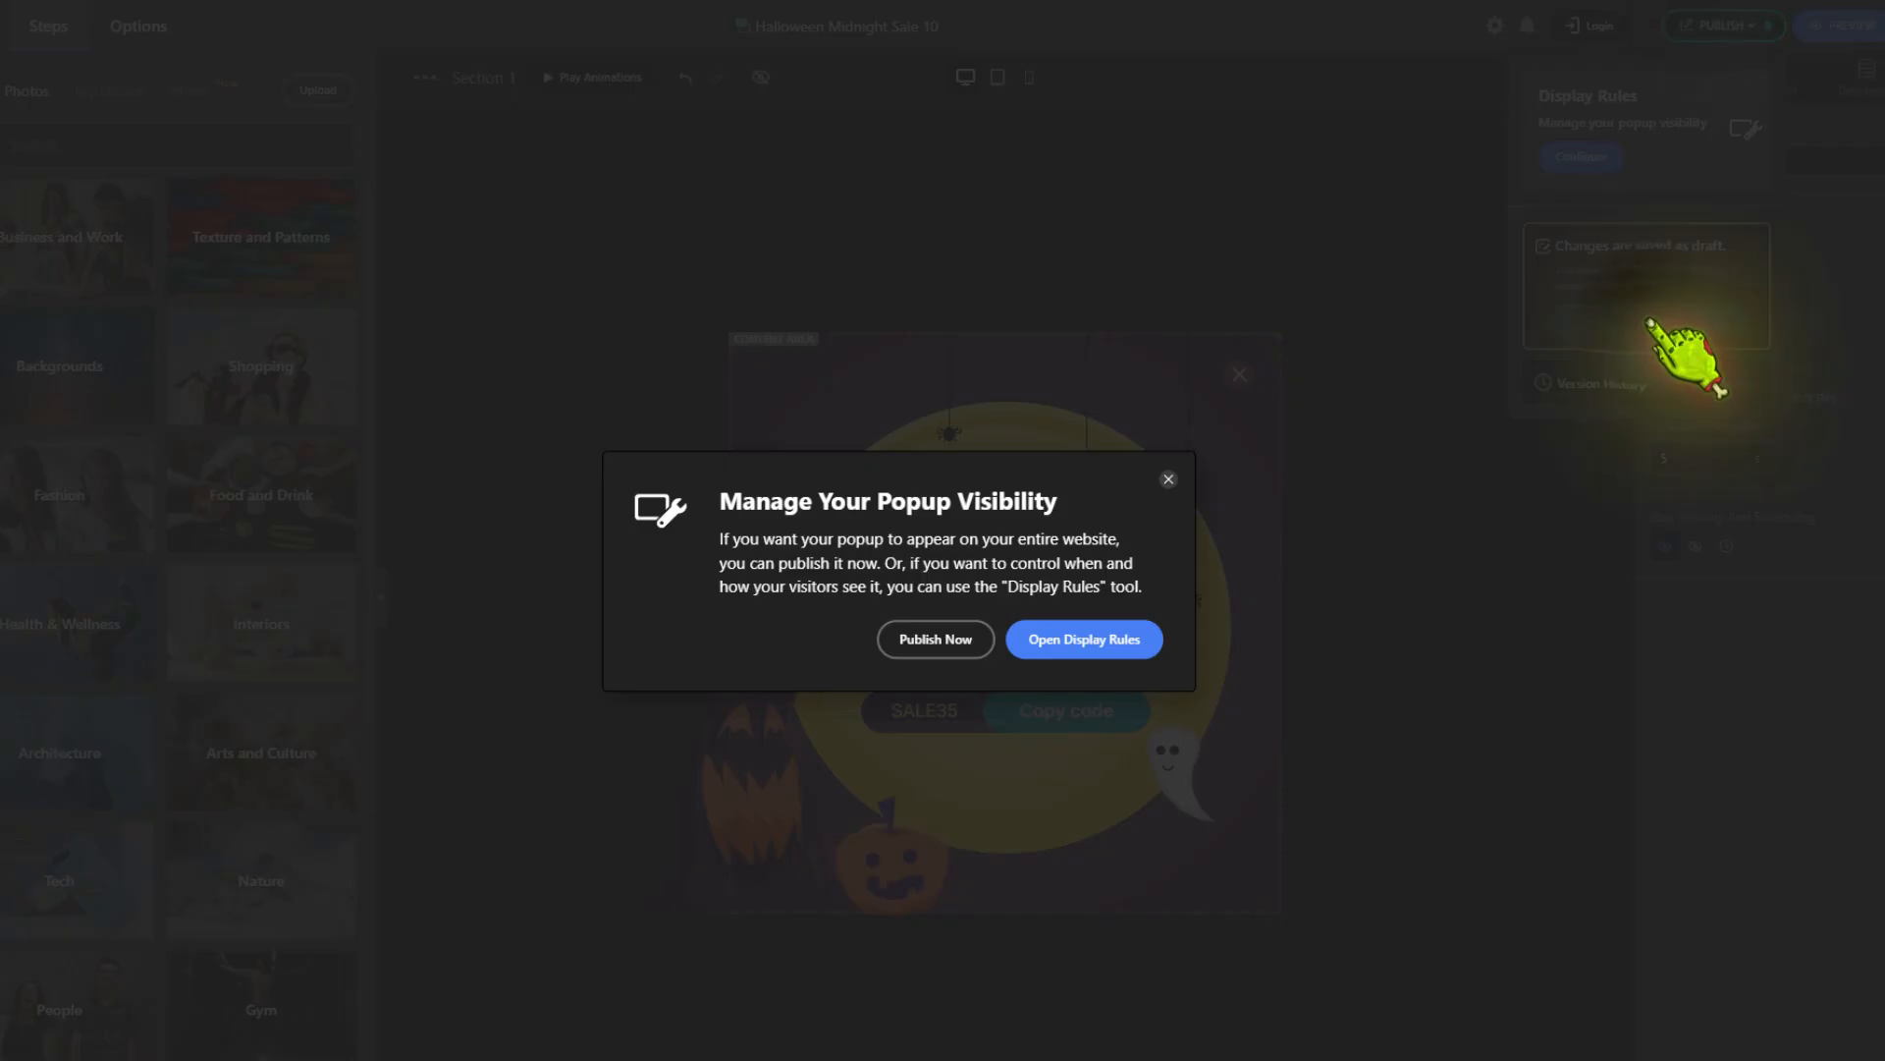
left_click(938, 639)
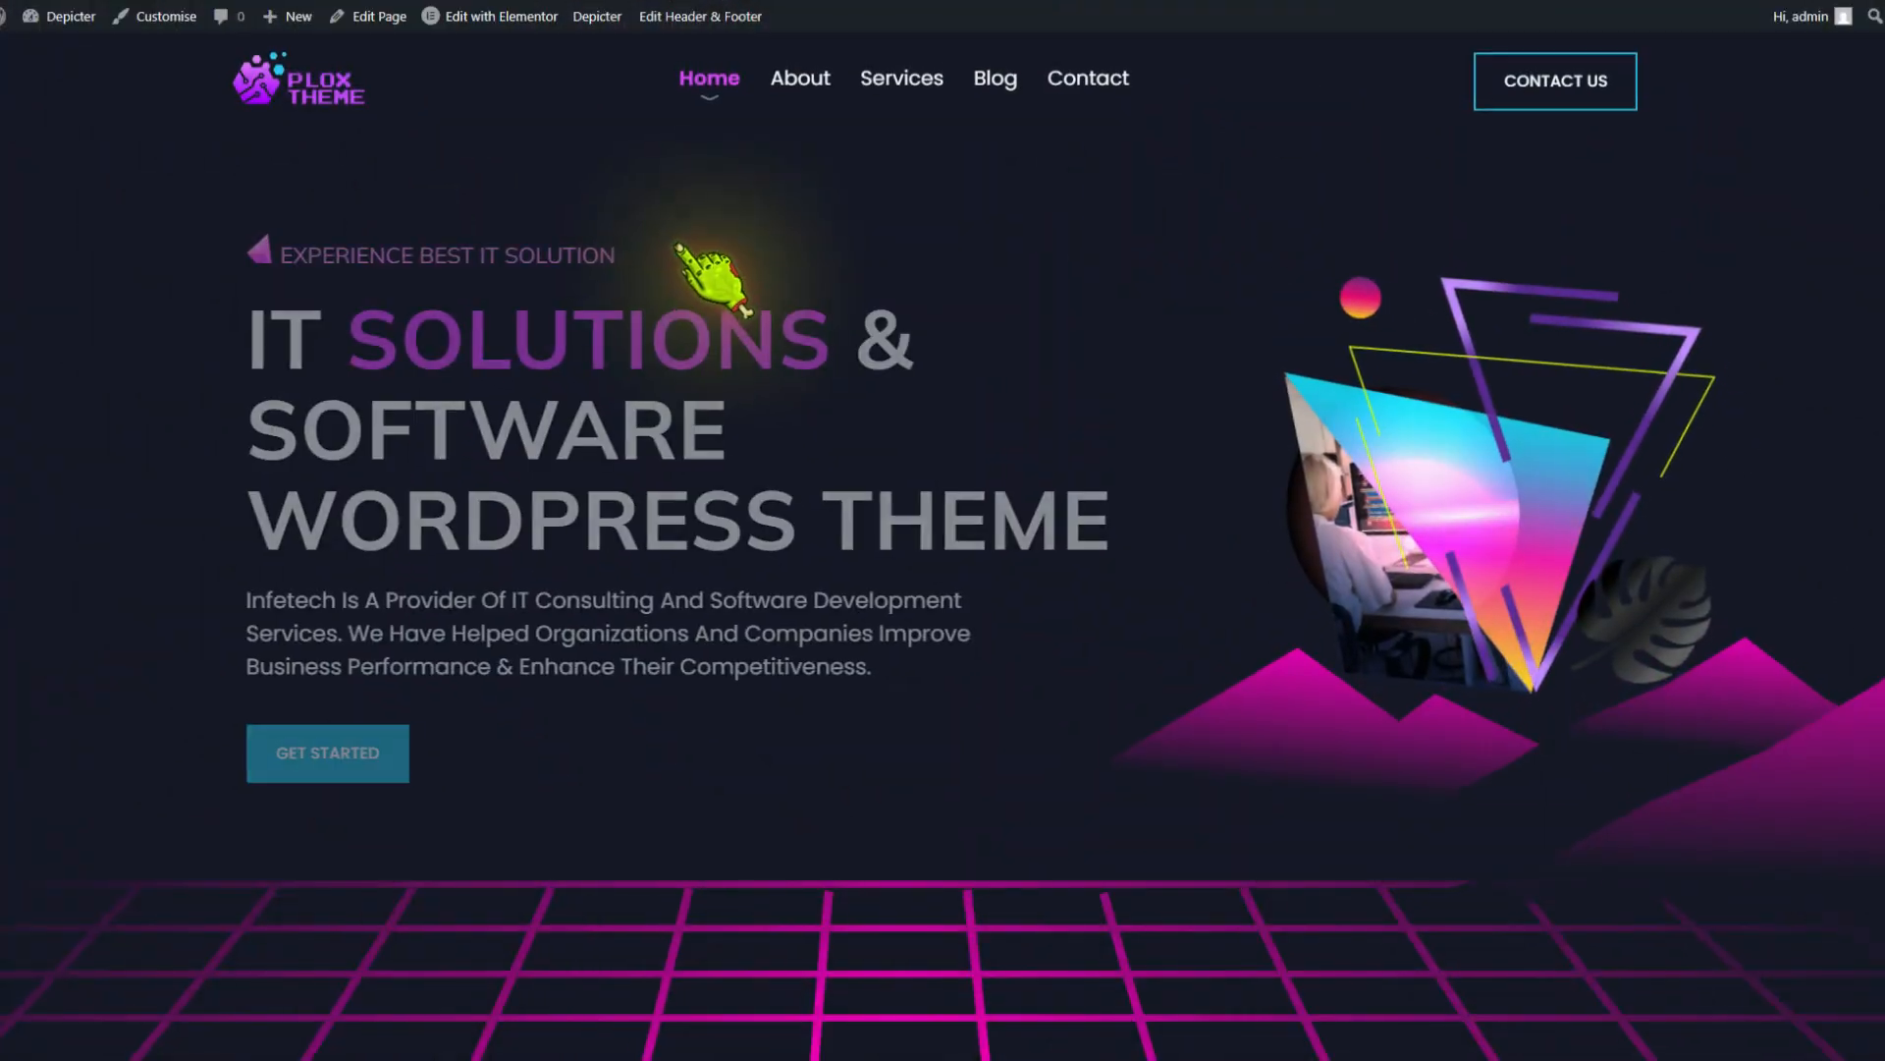
Open the home page in Elementor and add a new container above the existing hero section
left_click(519, 20)
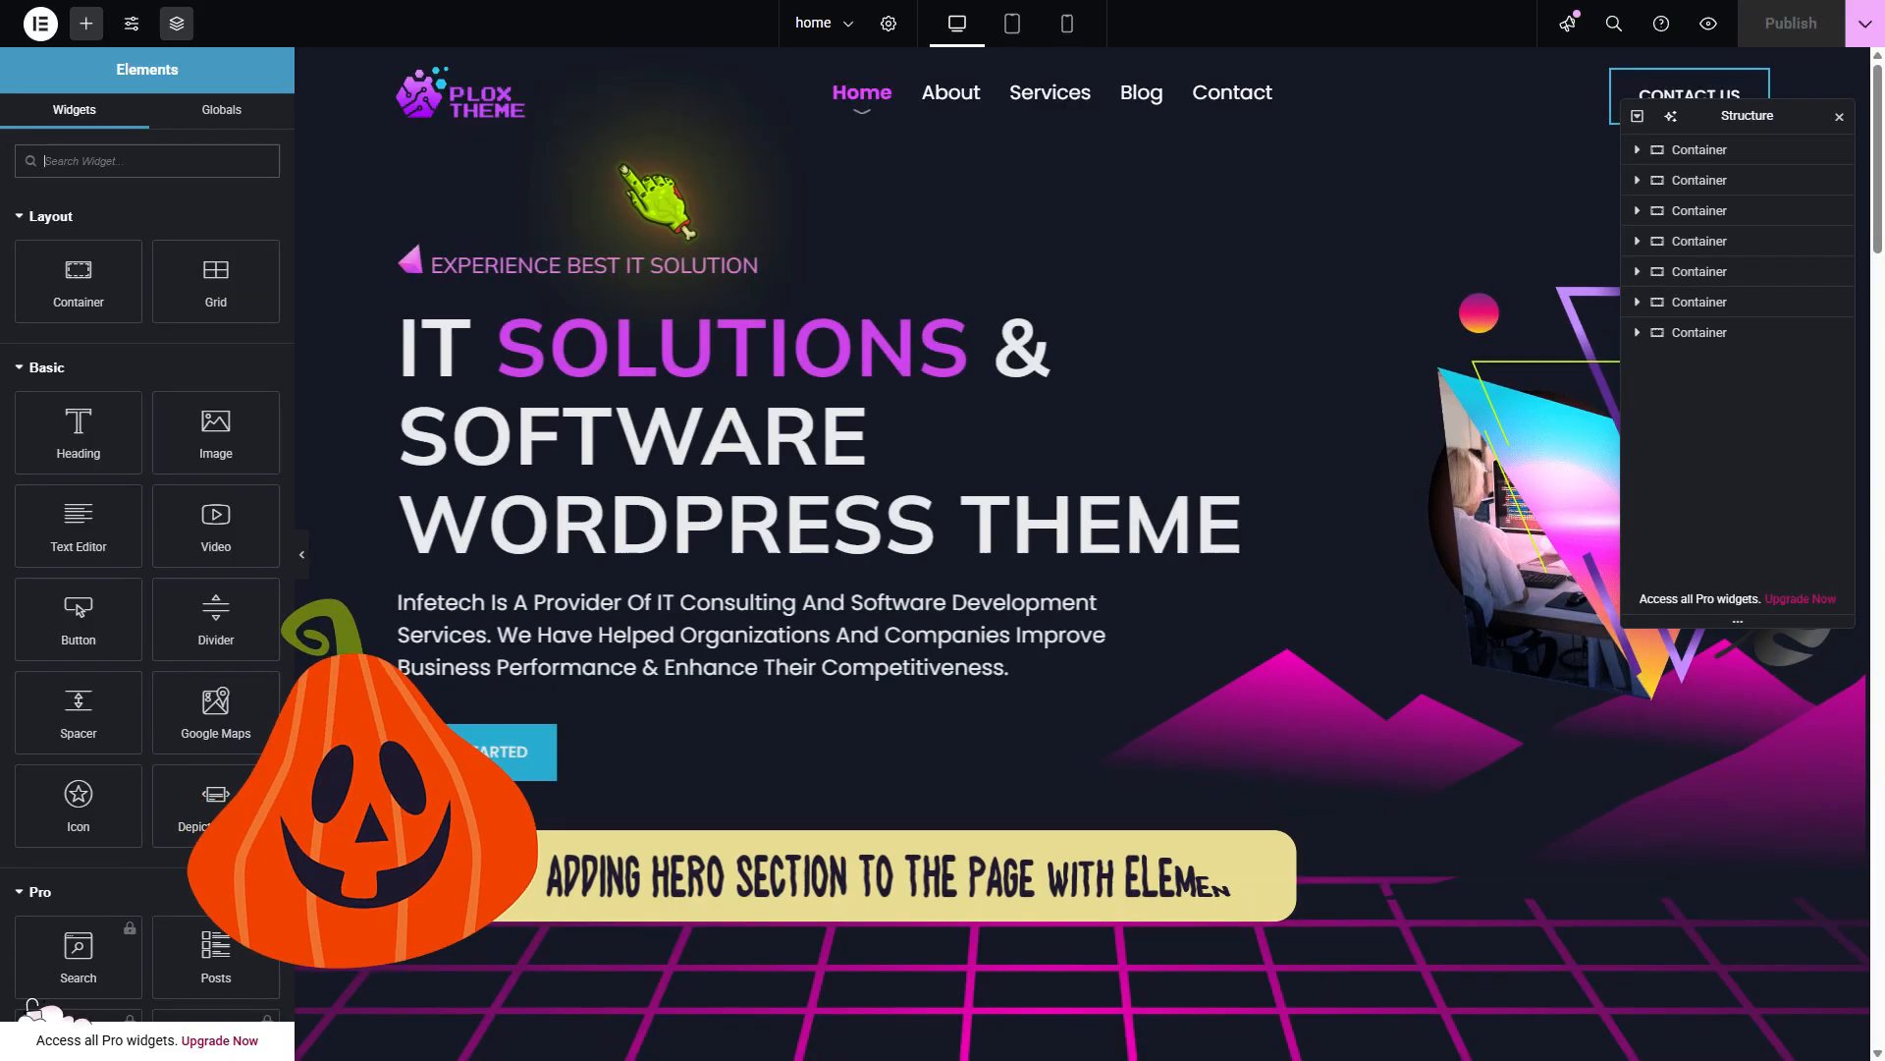
left_click(1058, 232)
left_click(1035, 215)
left_click(994, 270)
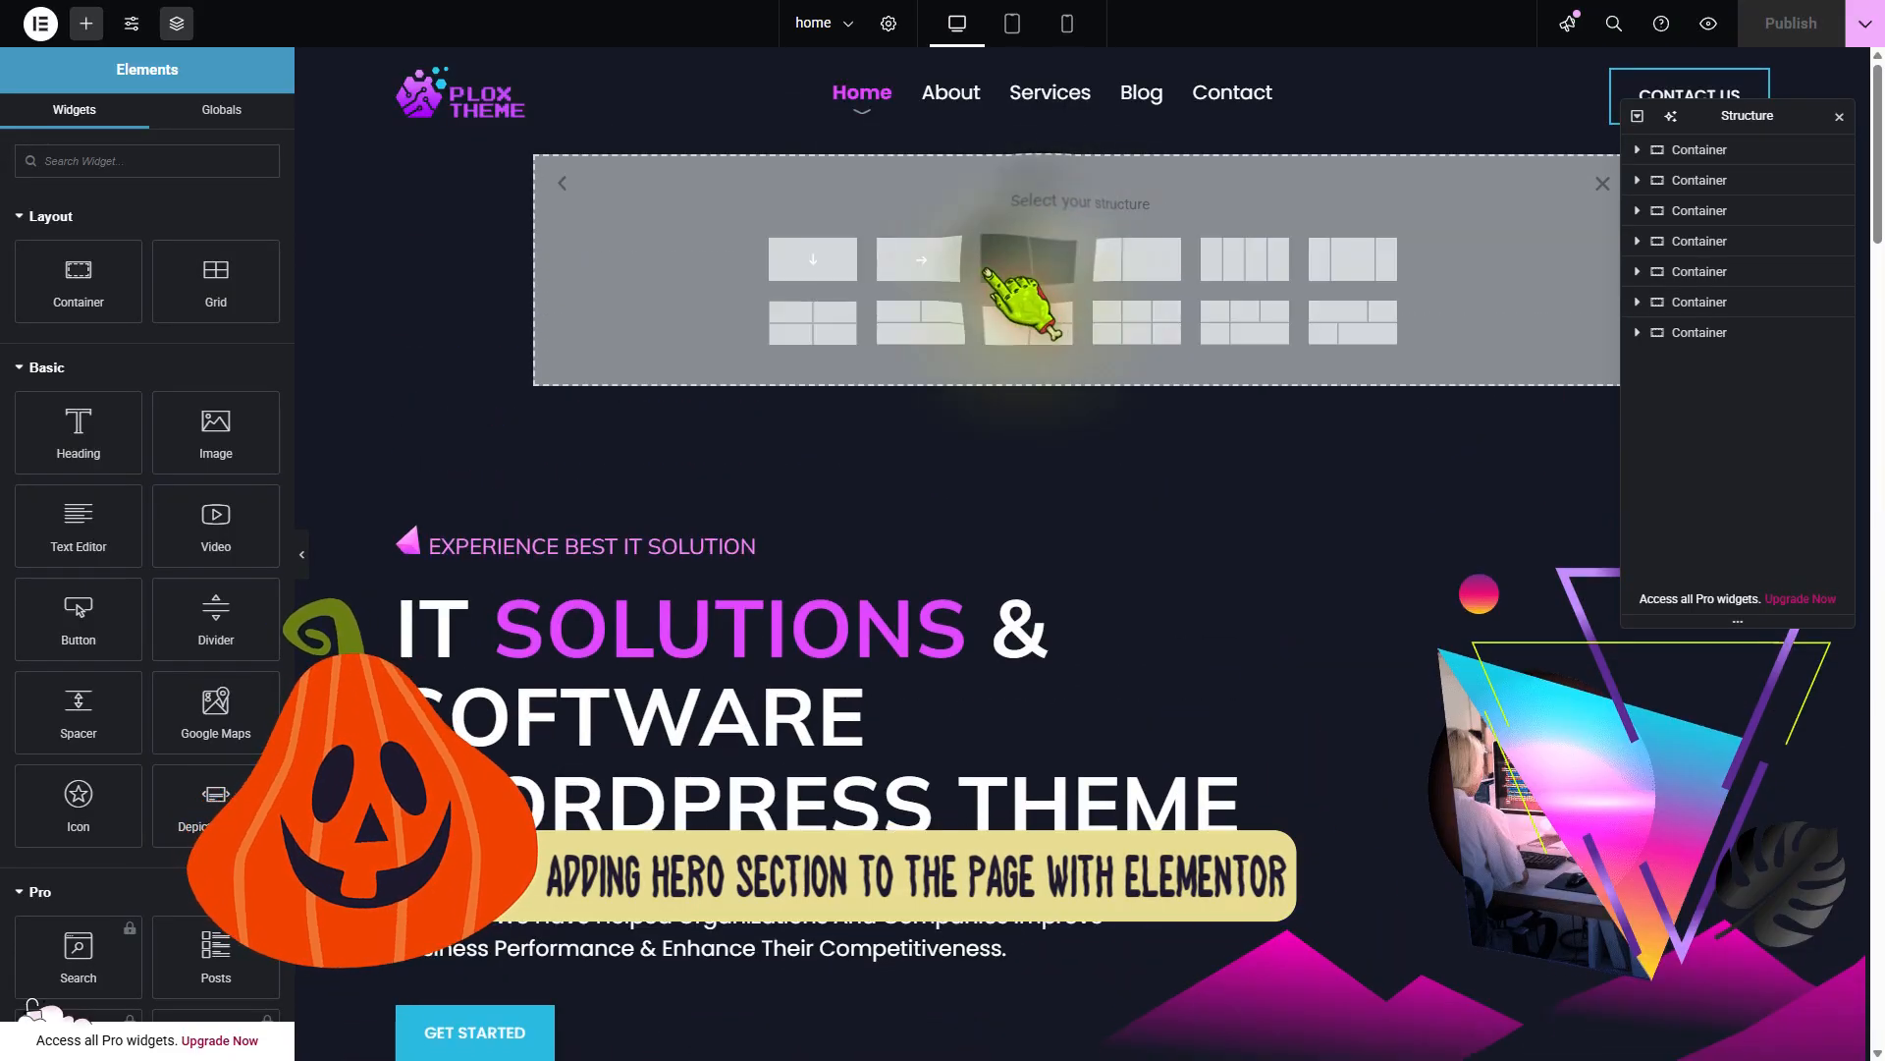
left_click(985, 268)
Add a Depicter Slider widget to the new container and select the Fullscreen Halloween Hero 8 slider
left_click(1082, 181)
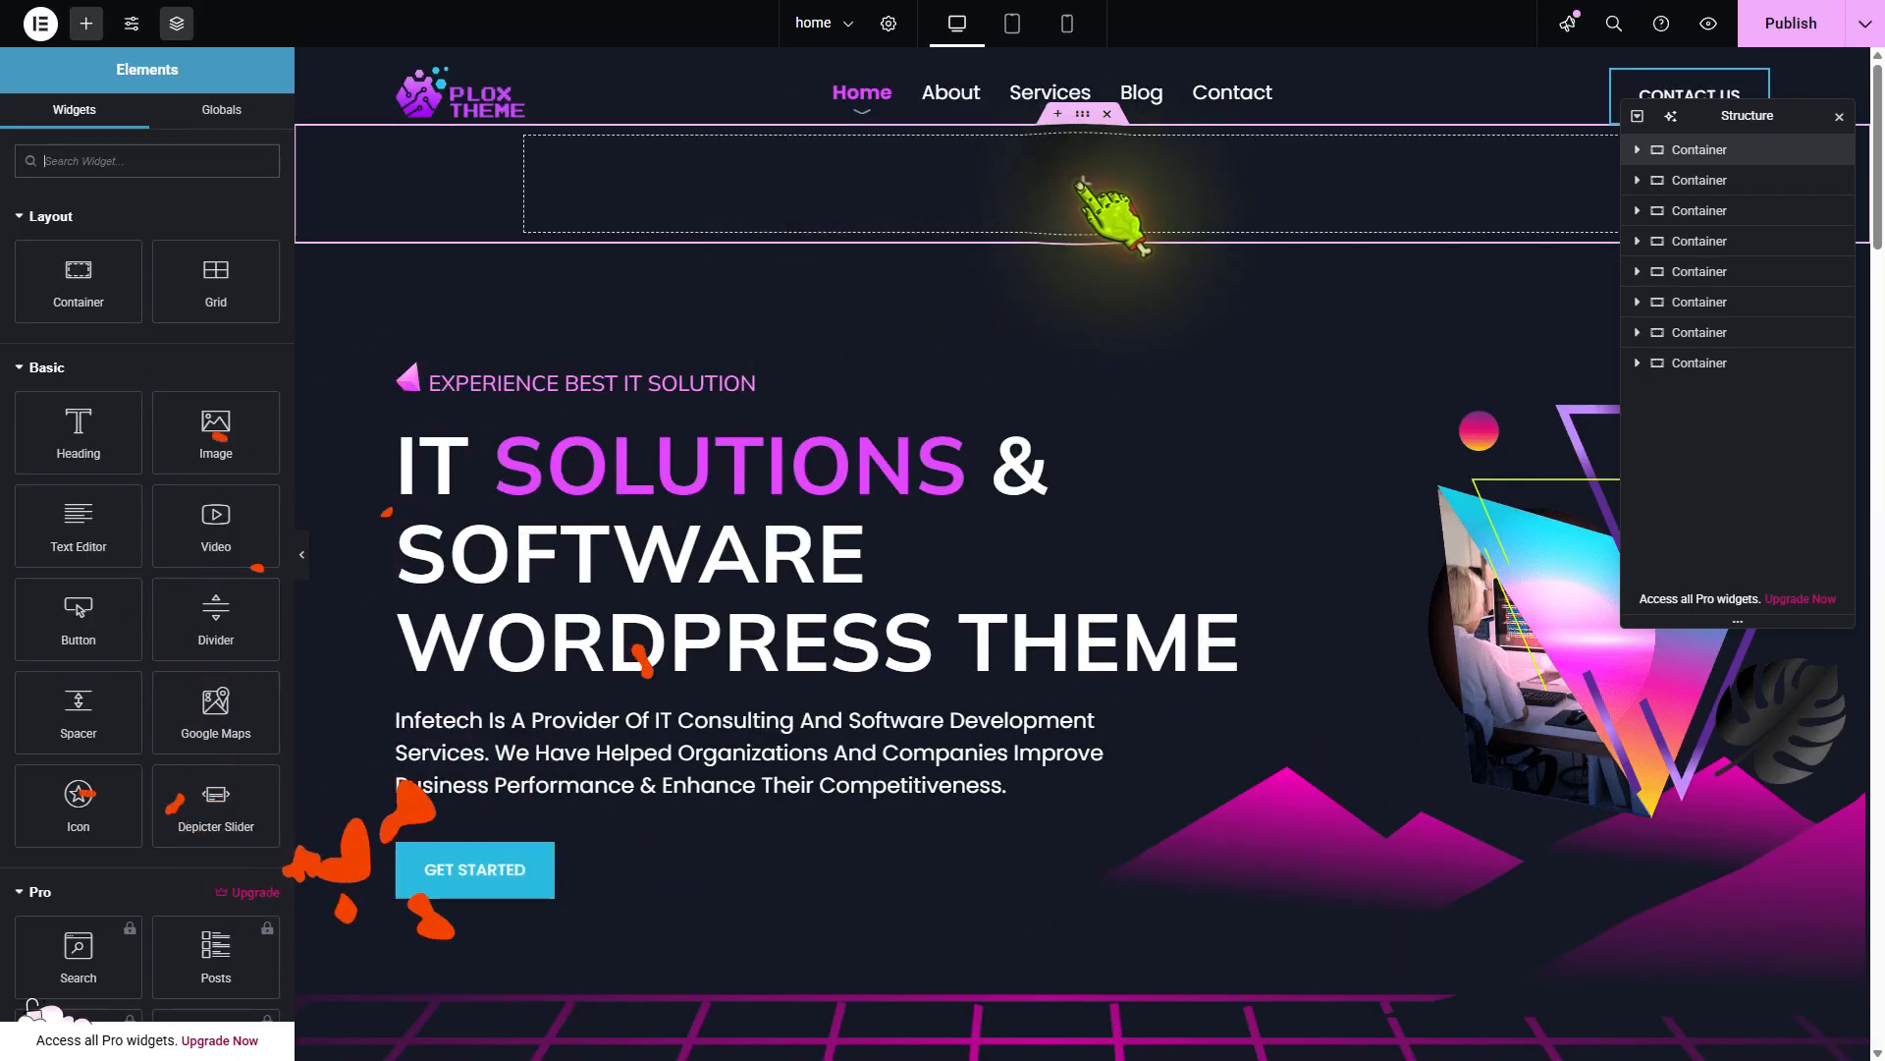
type("depi")
left_click(114, 240)
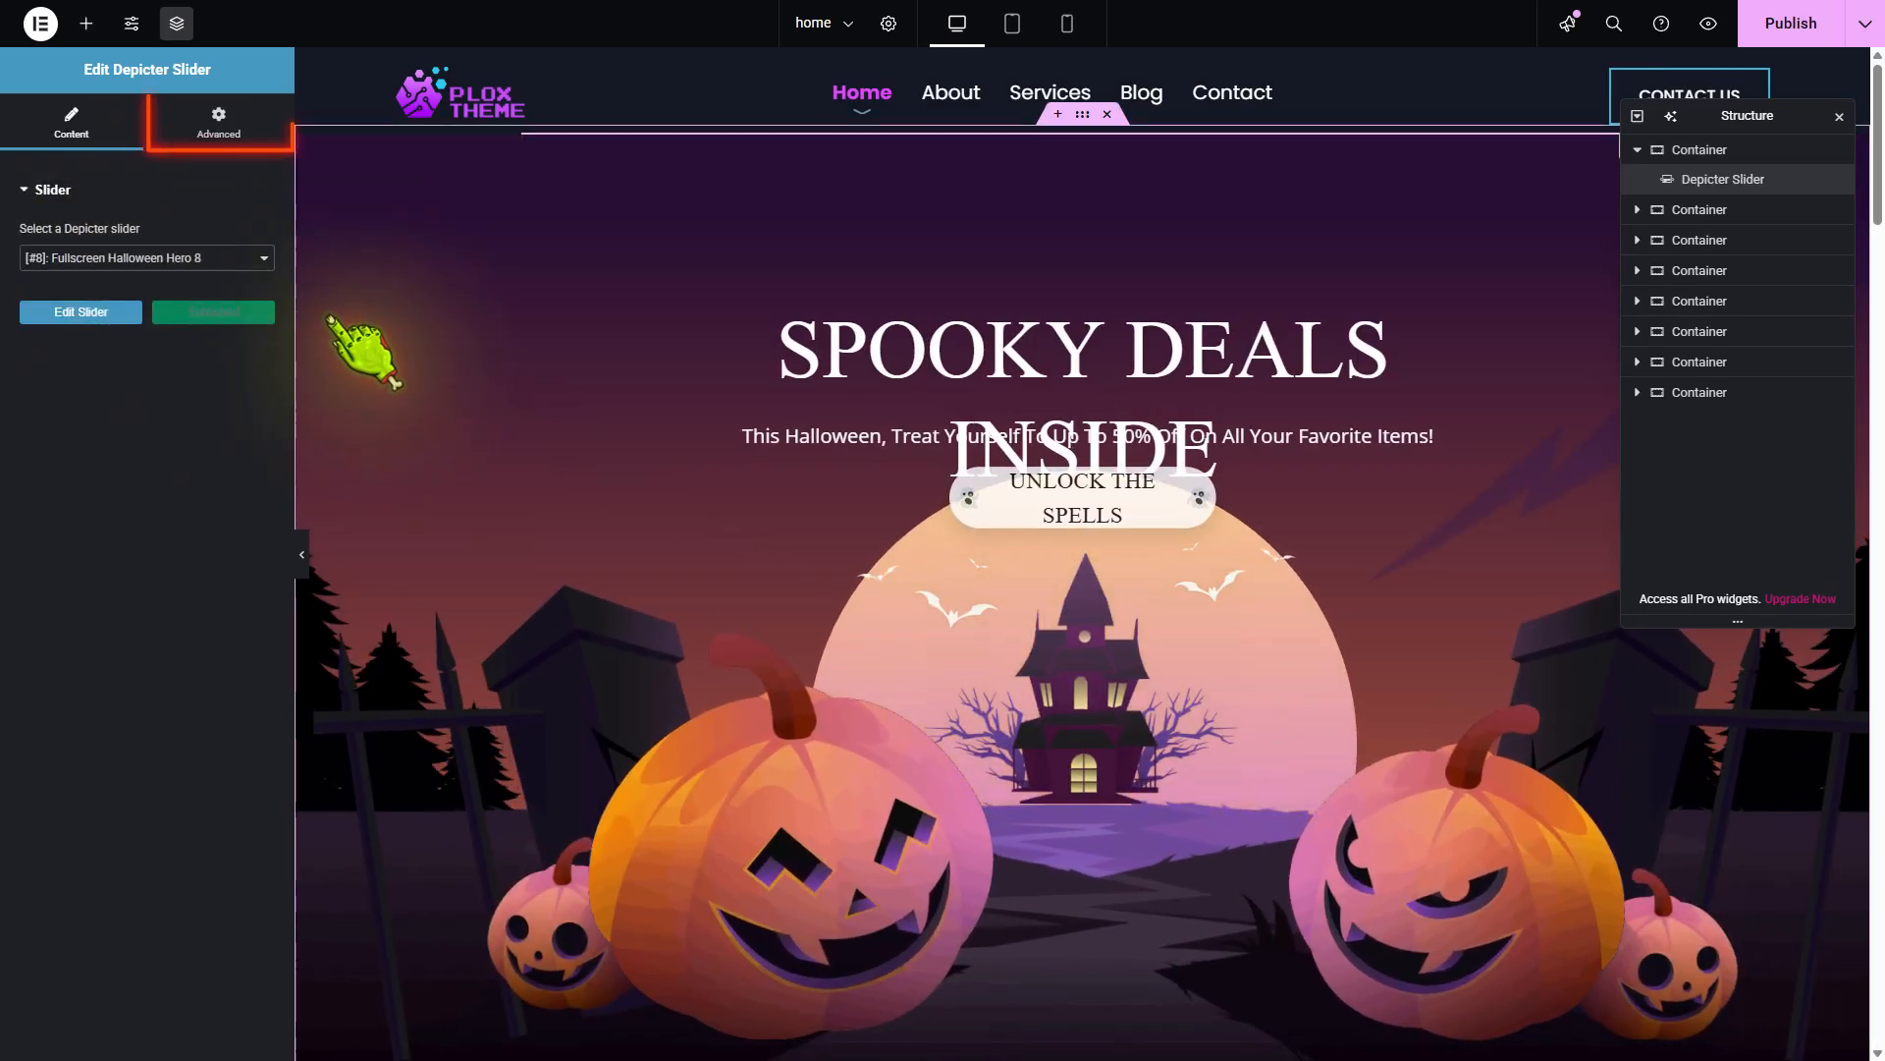
Unlink the slider widget's margins and set its top margin to -92 px, keeping the other sides at 0
left_click(218, 123)
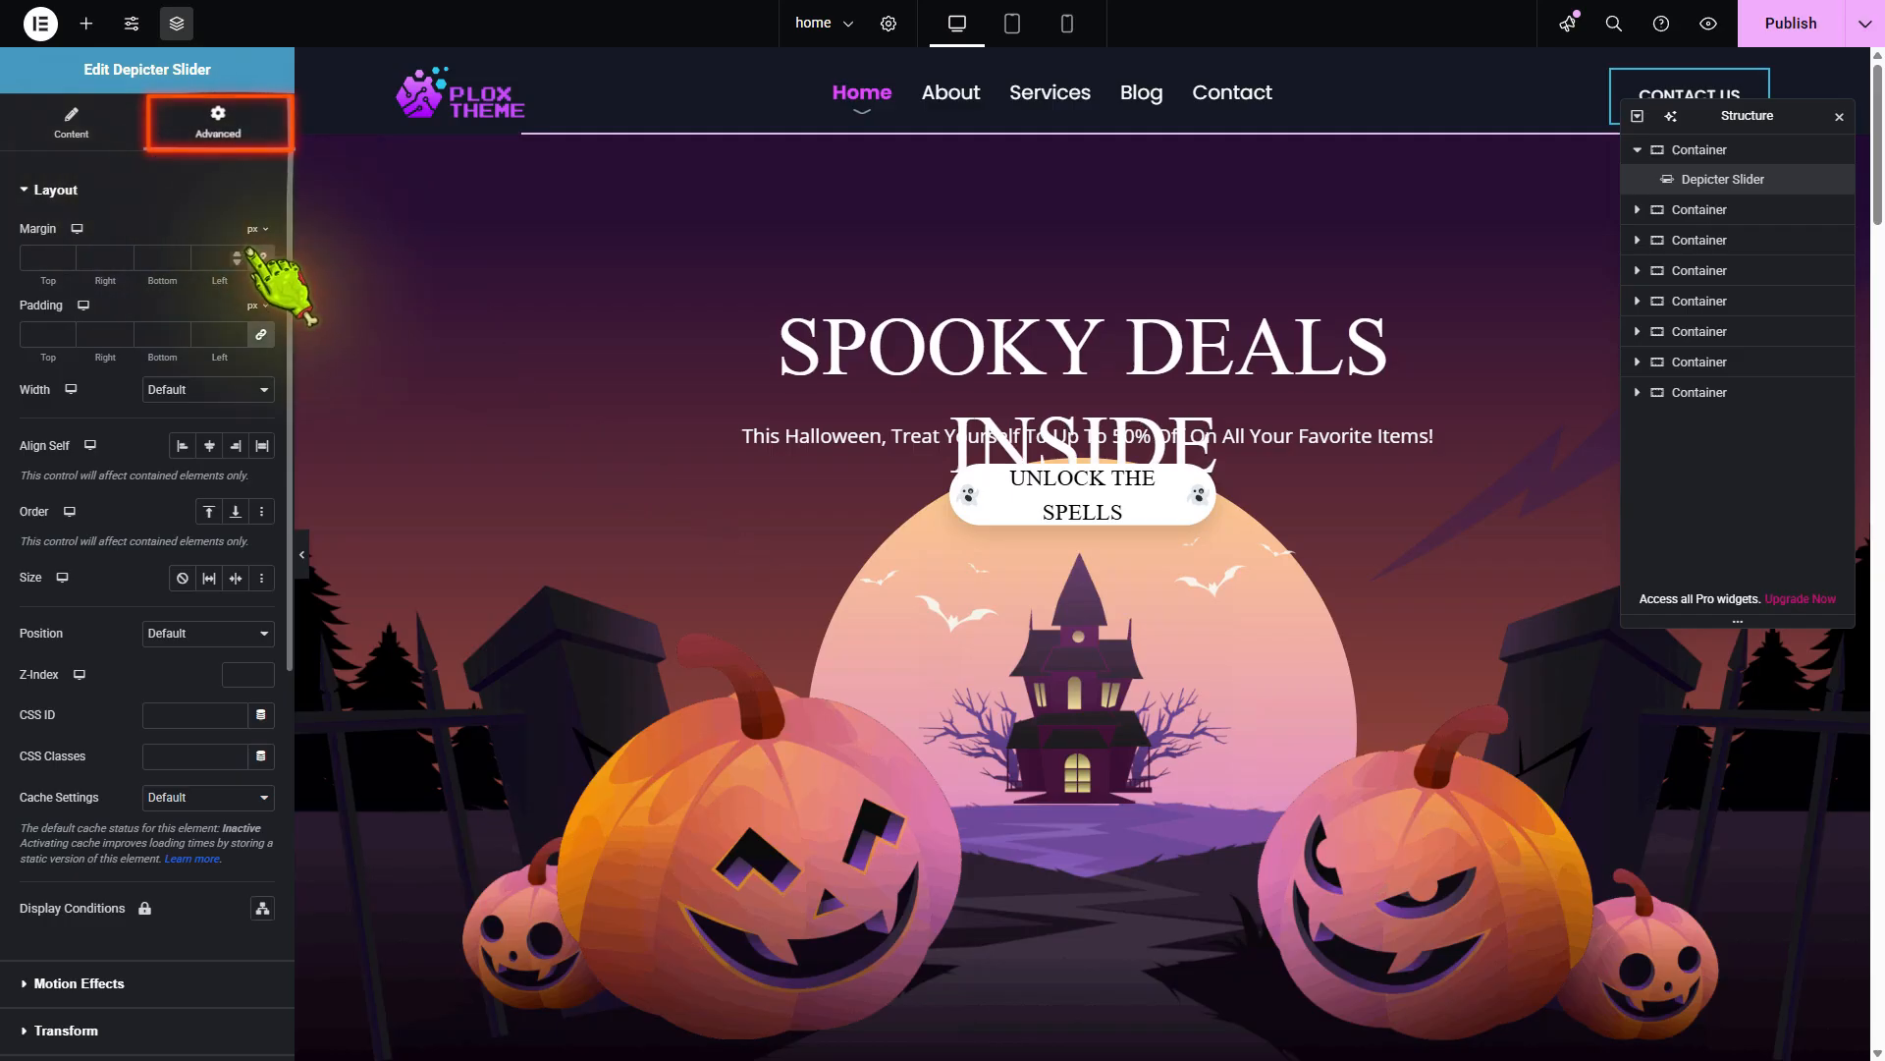
left_click(65, 257)
type("-50")
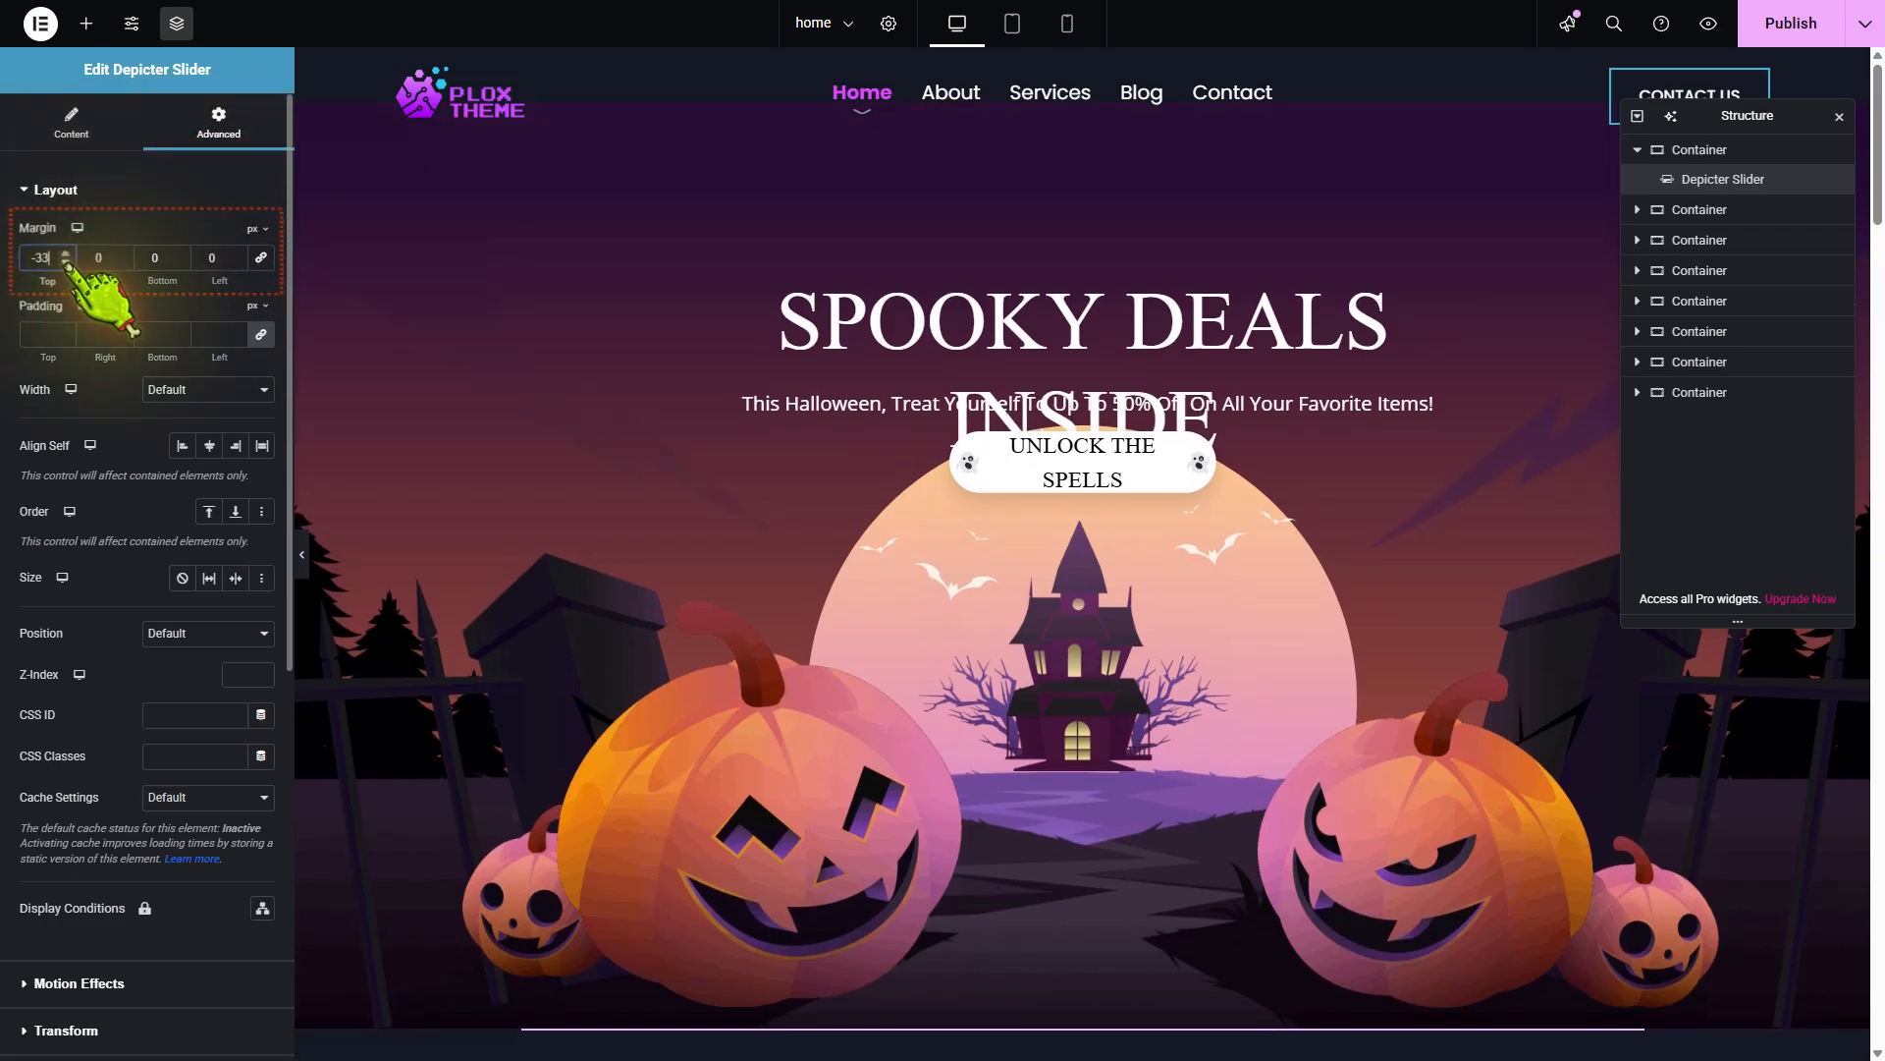
left_click(66, 263)
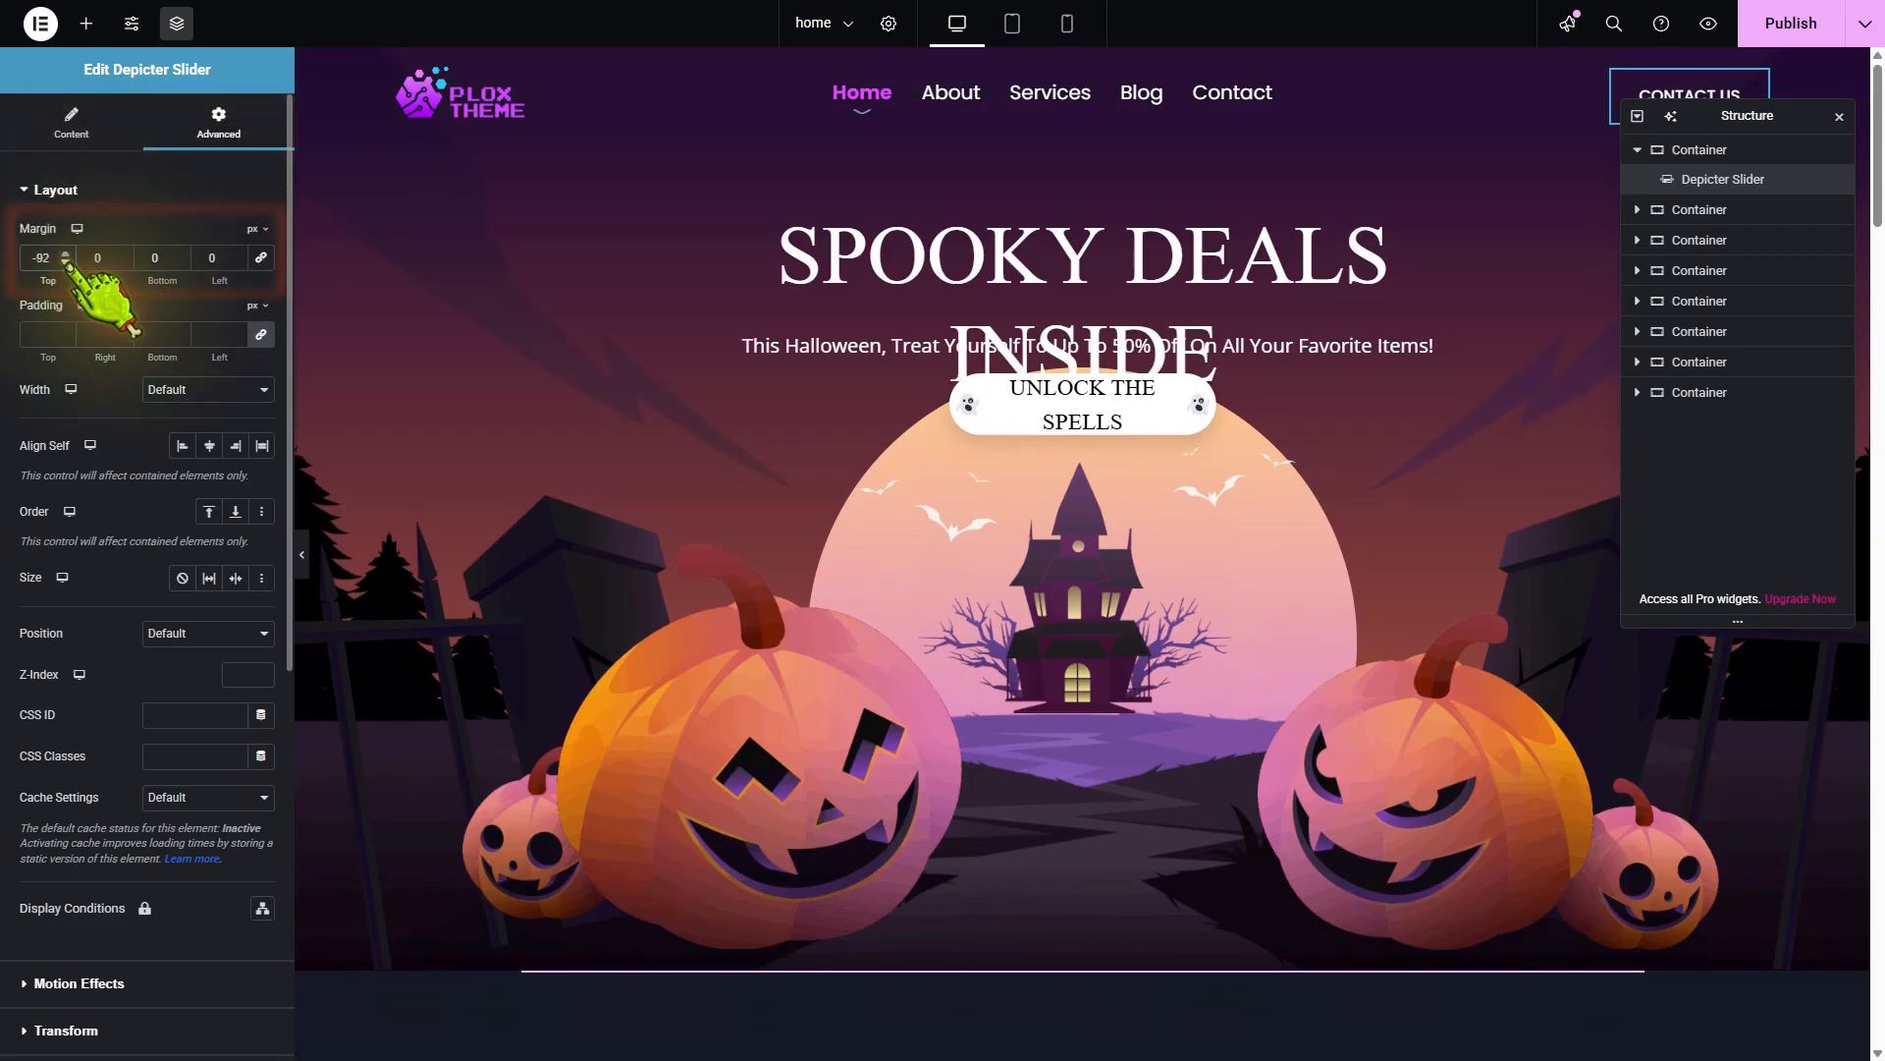
Publish the home page and test the popup on the live site with the Unlock the Spells button
left_click(1779, 20)
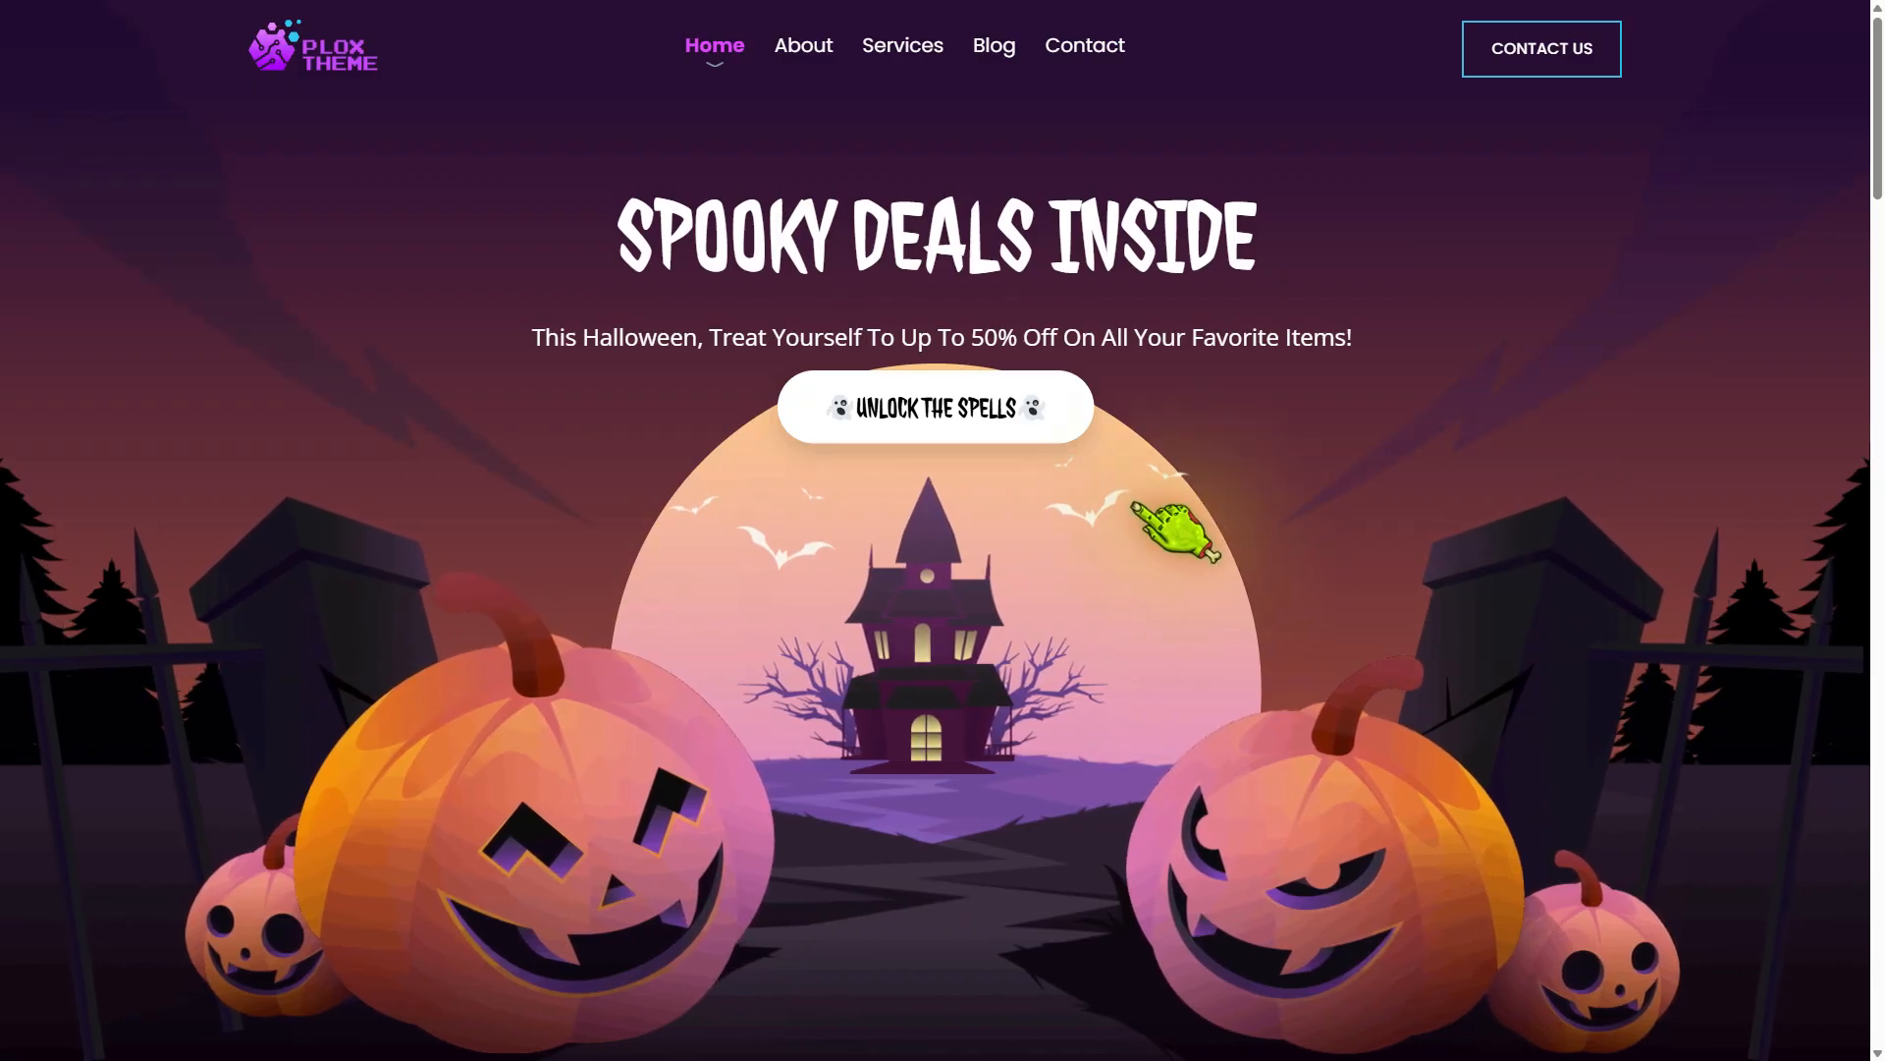
left_click(998, 415)
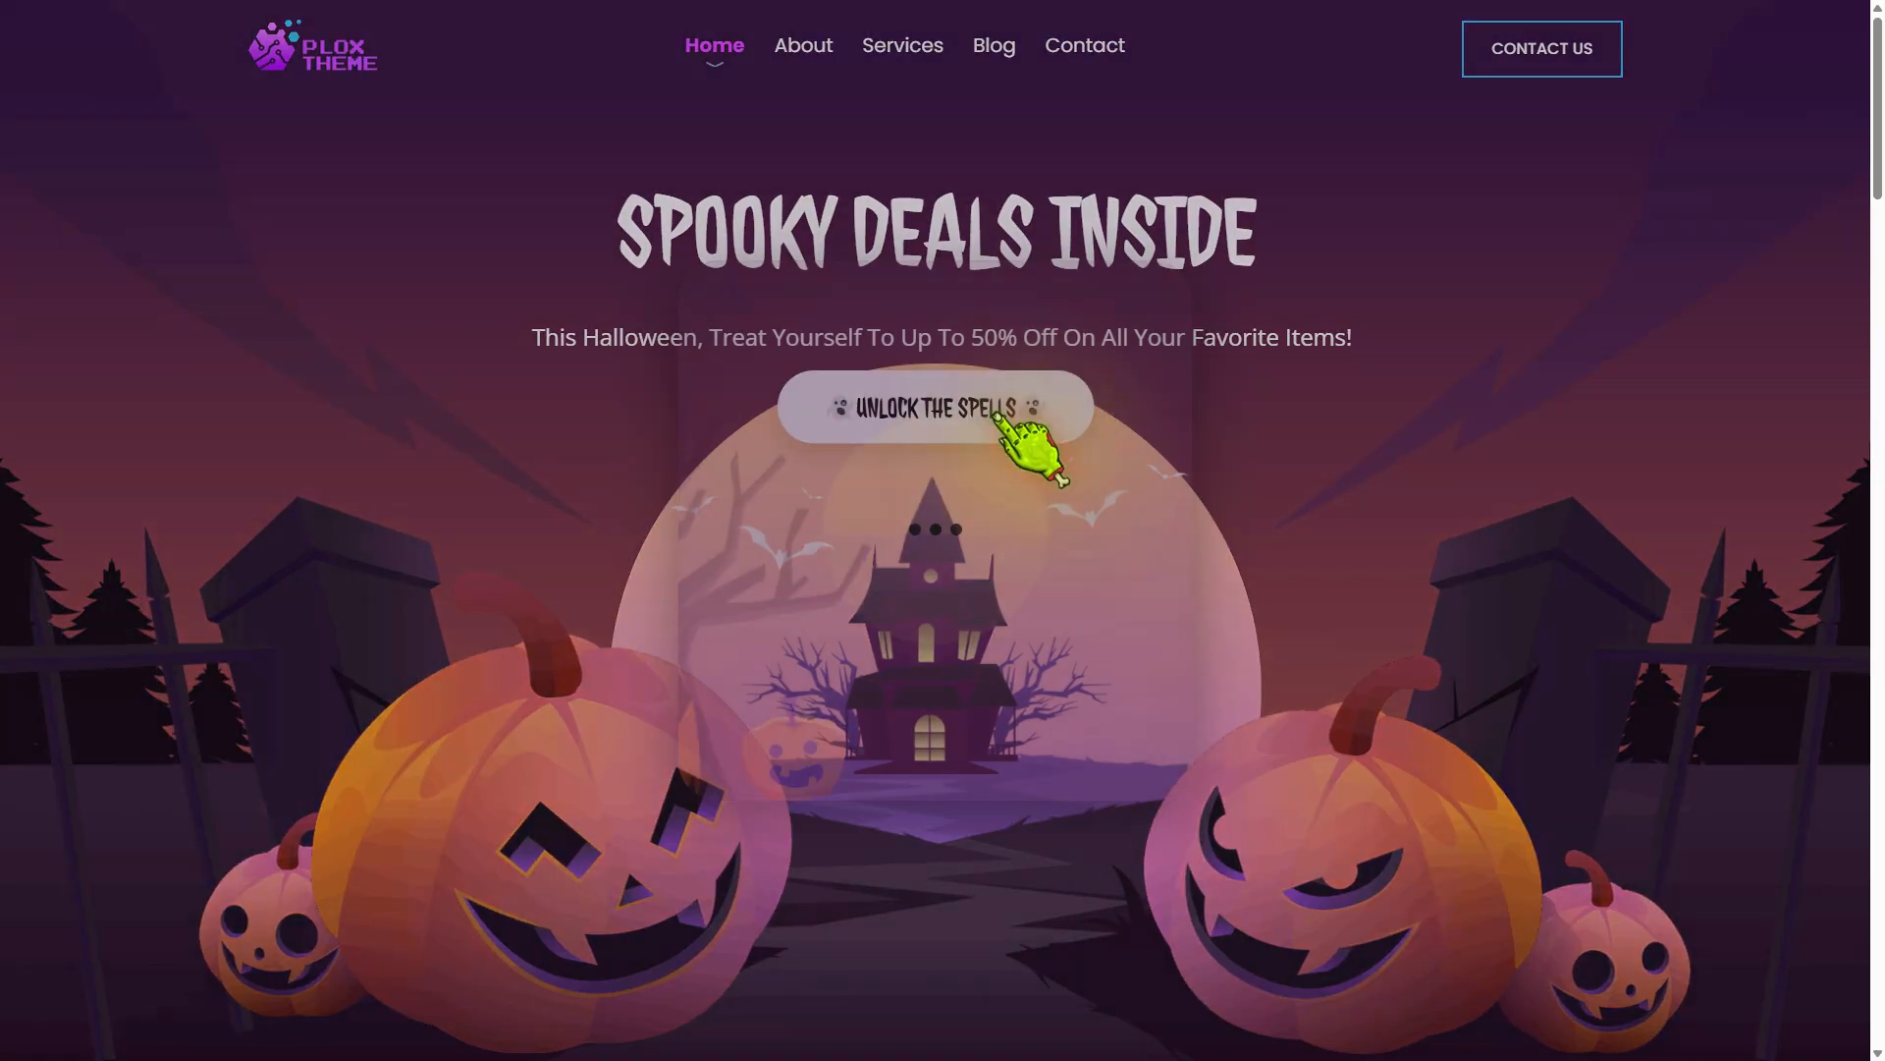